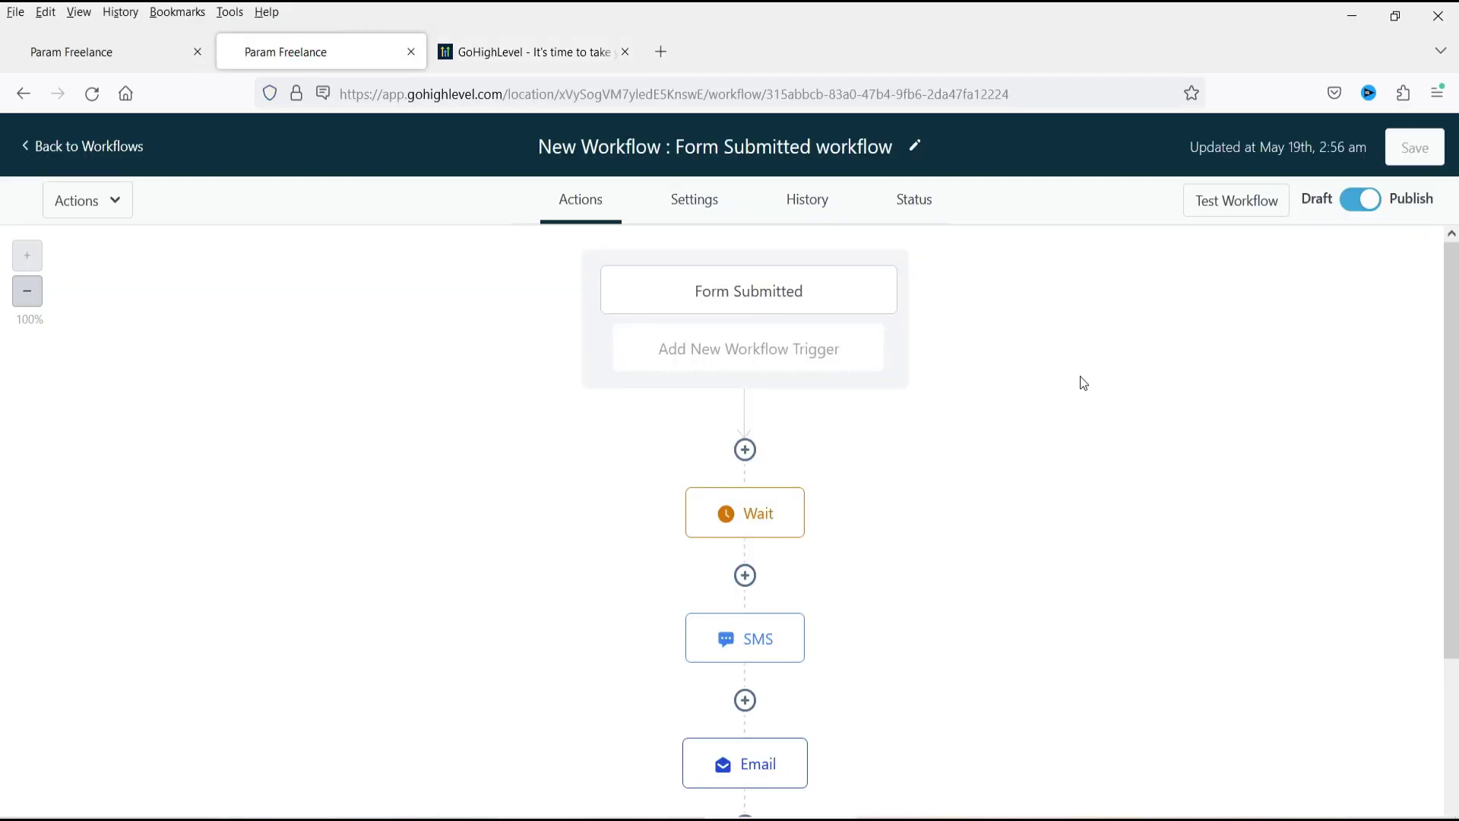
Look over the Form Submitted workflow, then switch to the HighLevel main page tab.
scroll(932, 364, down, 5)
scroll(977, 387, up, 5)
key(ctrl+Tab)
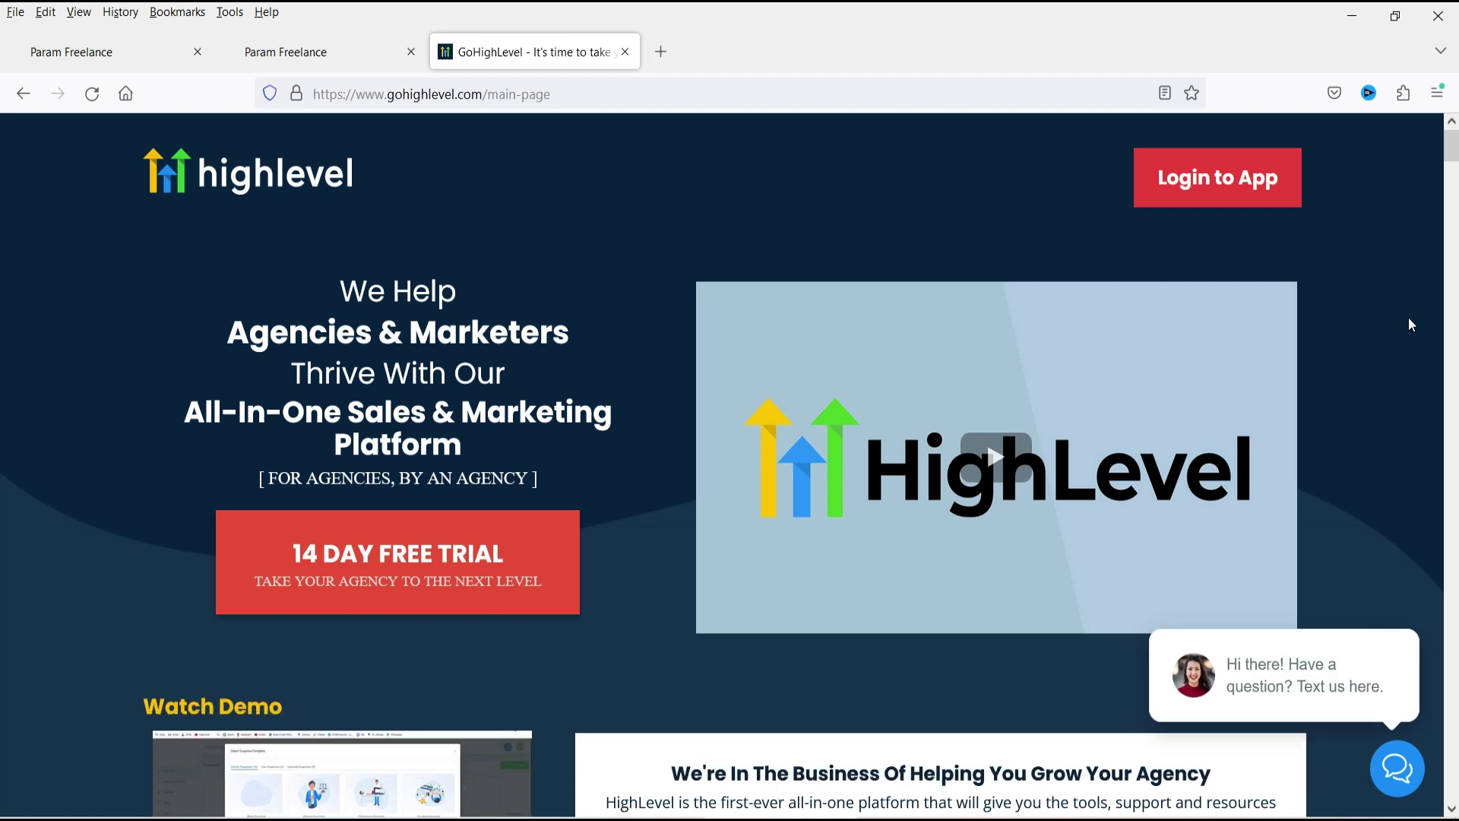
Bring up the Param Freelance demo page and open its chat widget.
click(304, 54)
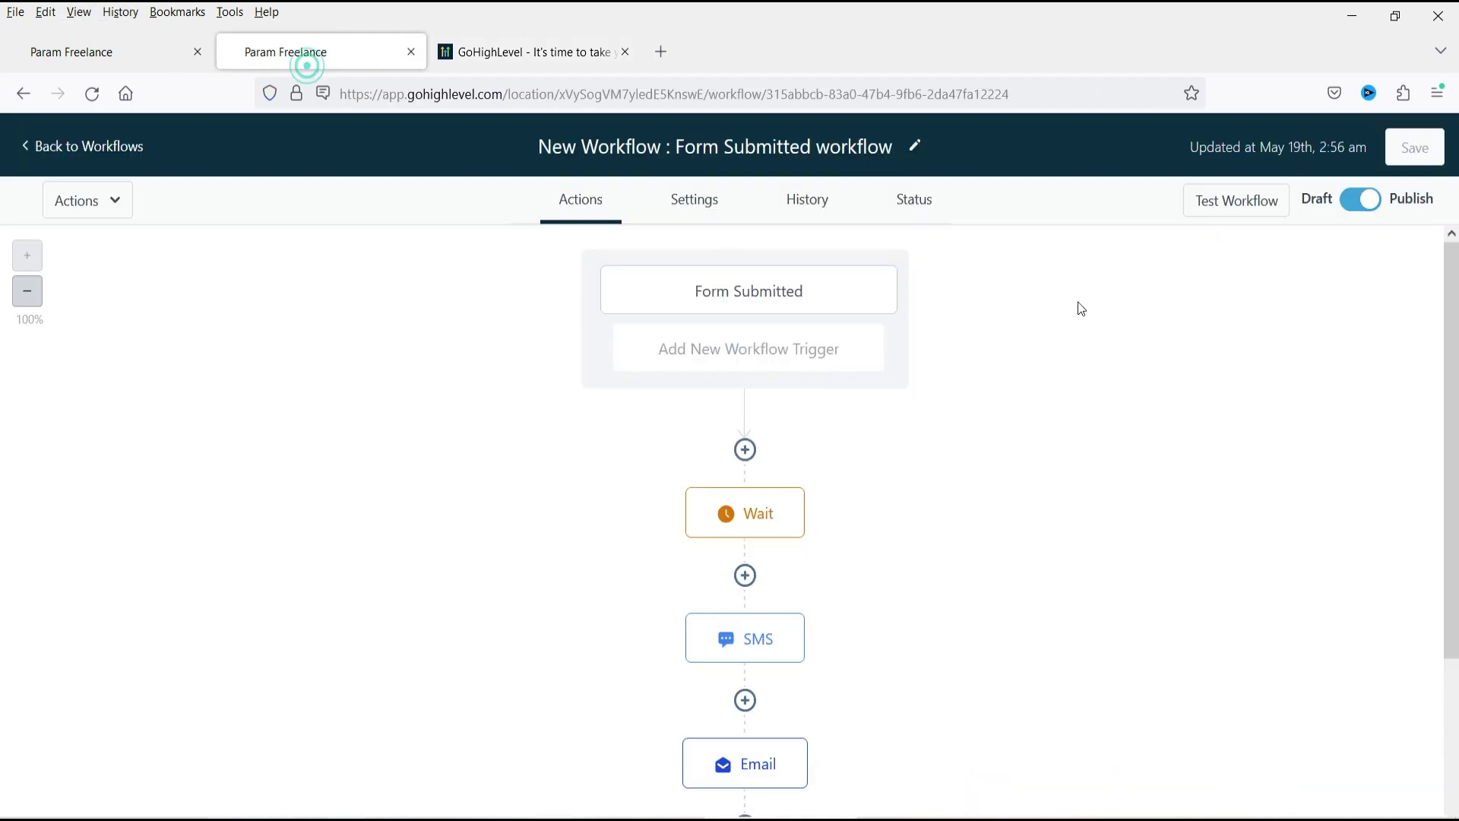
click(517, 51)
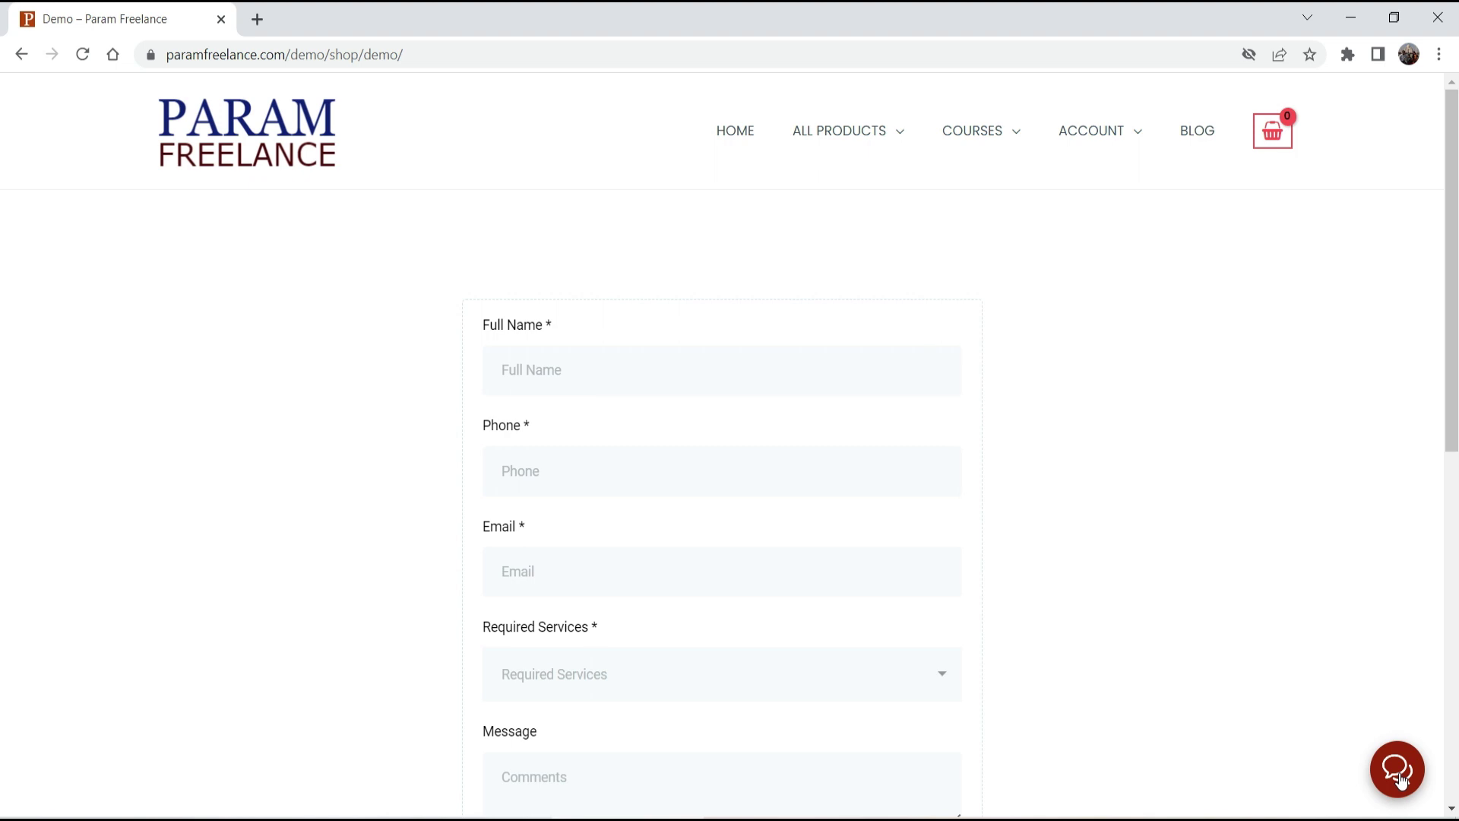
click(1400, 778)
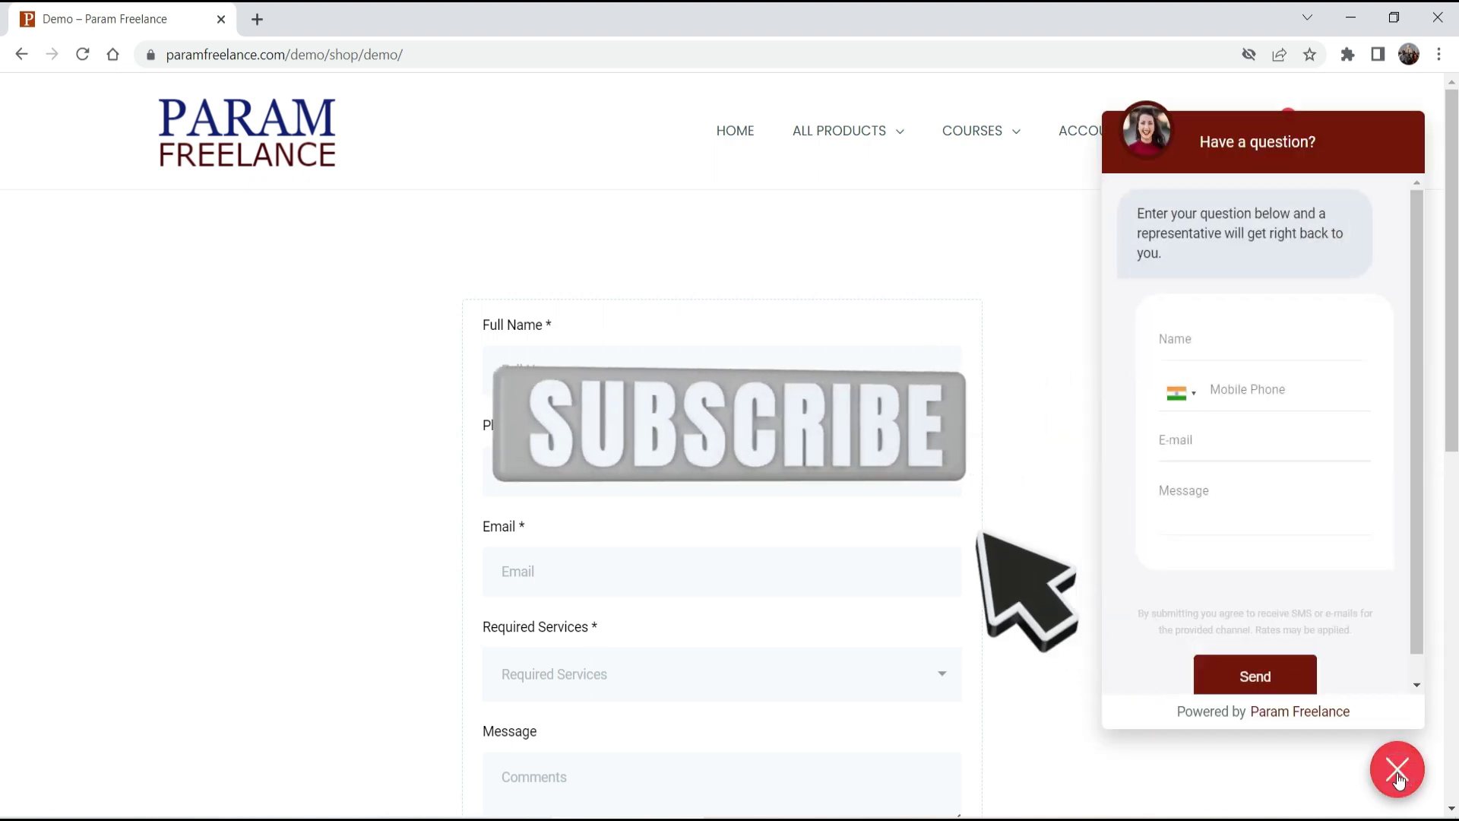
Enter the visitor's name, mobile phone and e-mail, and send 'I need help with sales.'.
click(1211, 337)
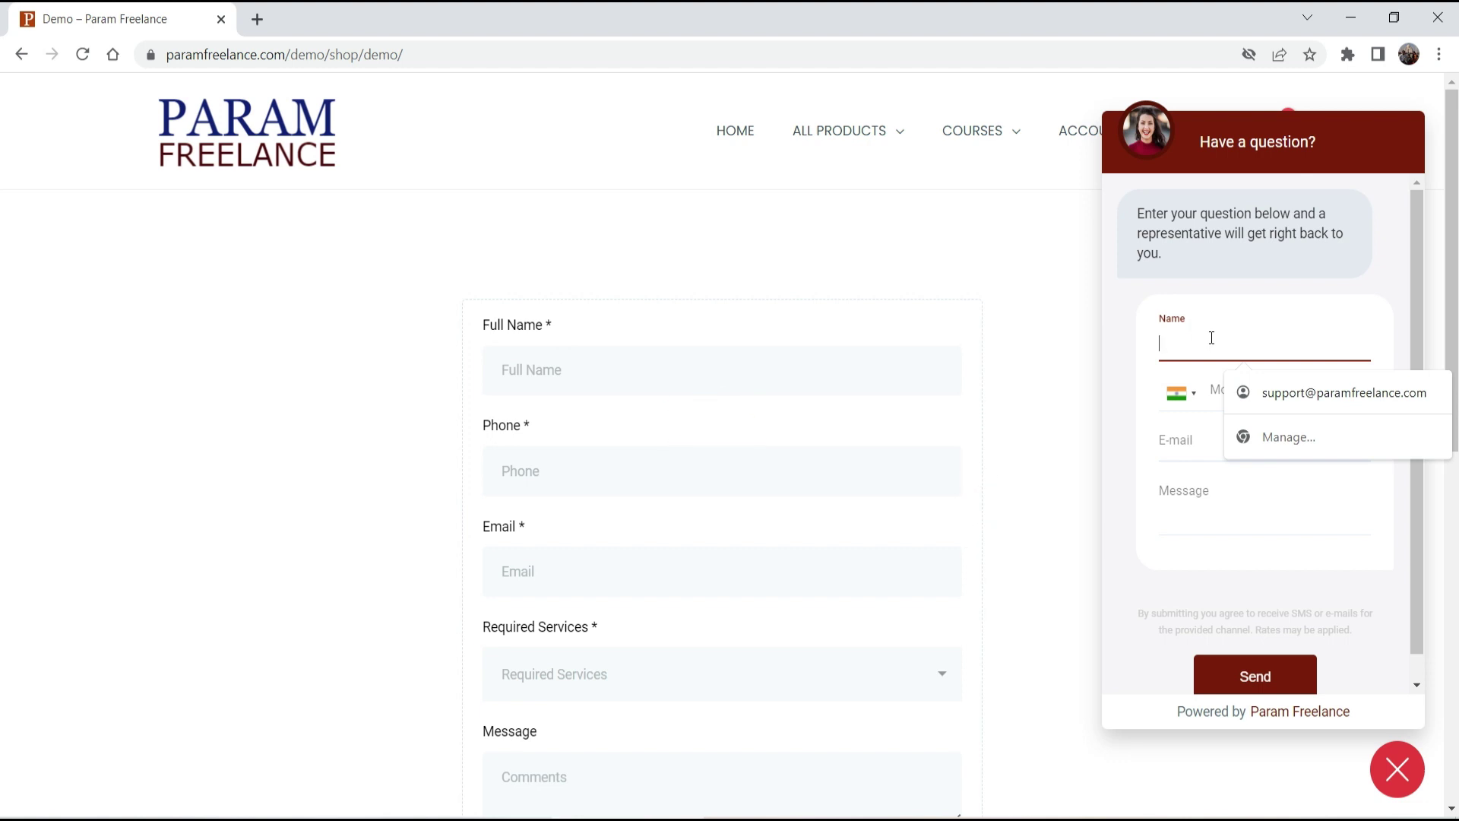
text(John)
key(Tab)
click(1345, 393)
text(88888 88888)
click(1263, 439)
text(john@example.com)
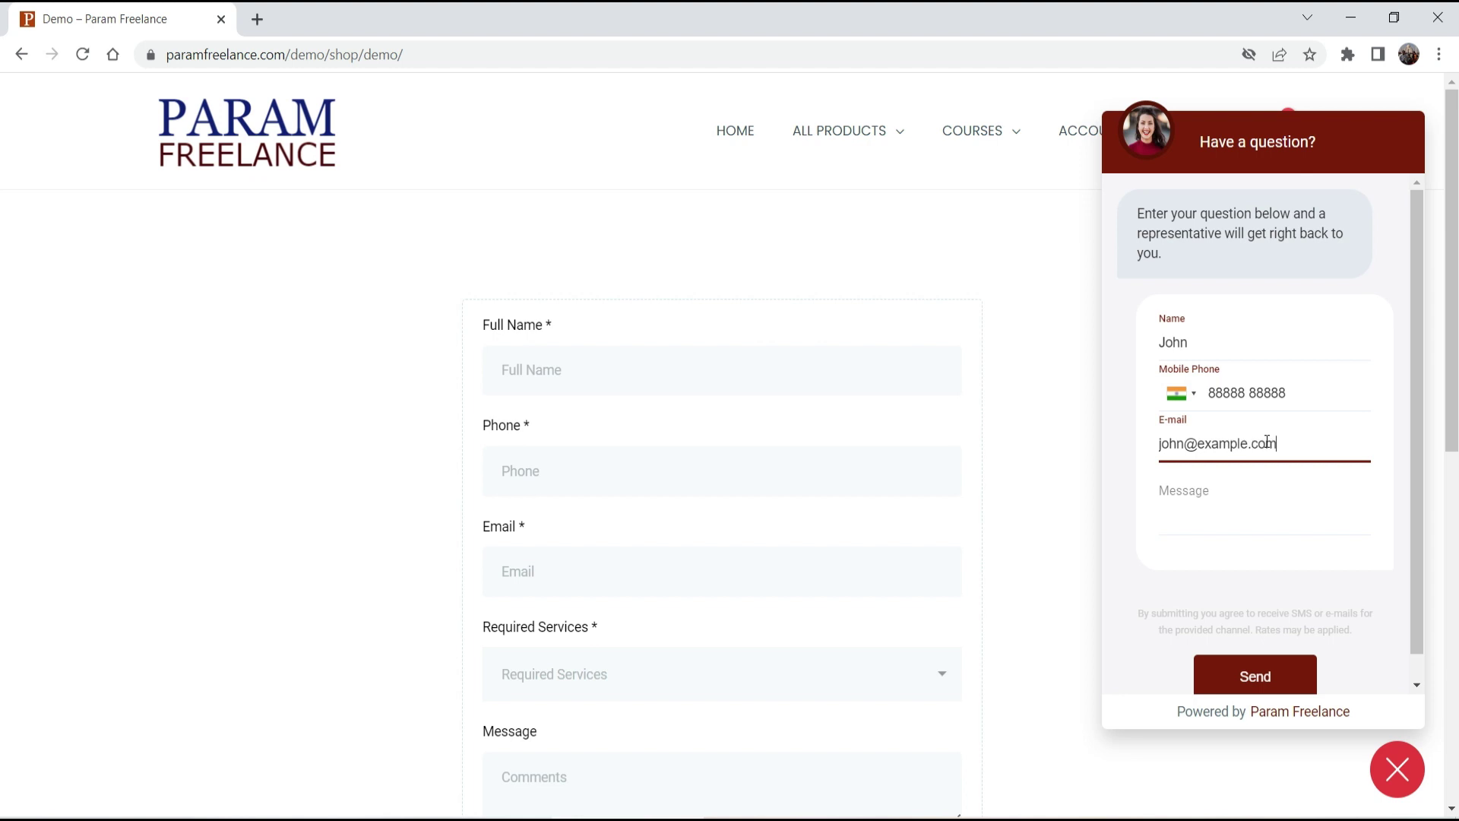
click(1224, 495)
text(I need help with sales.)
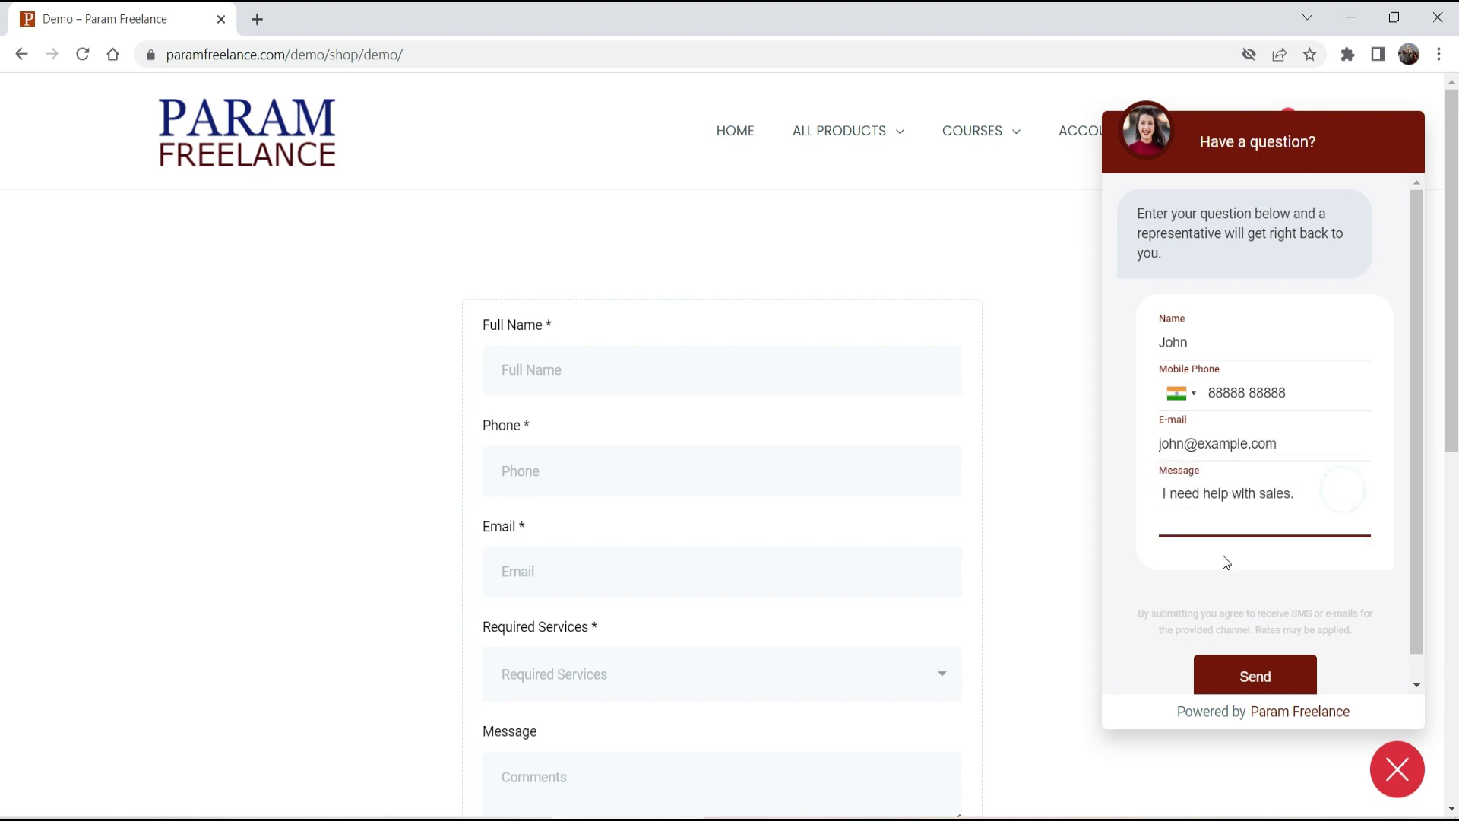
click(1255, 678)
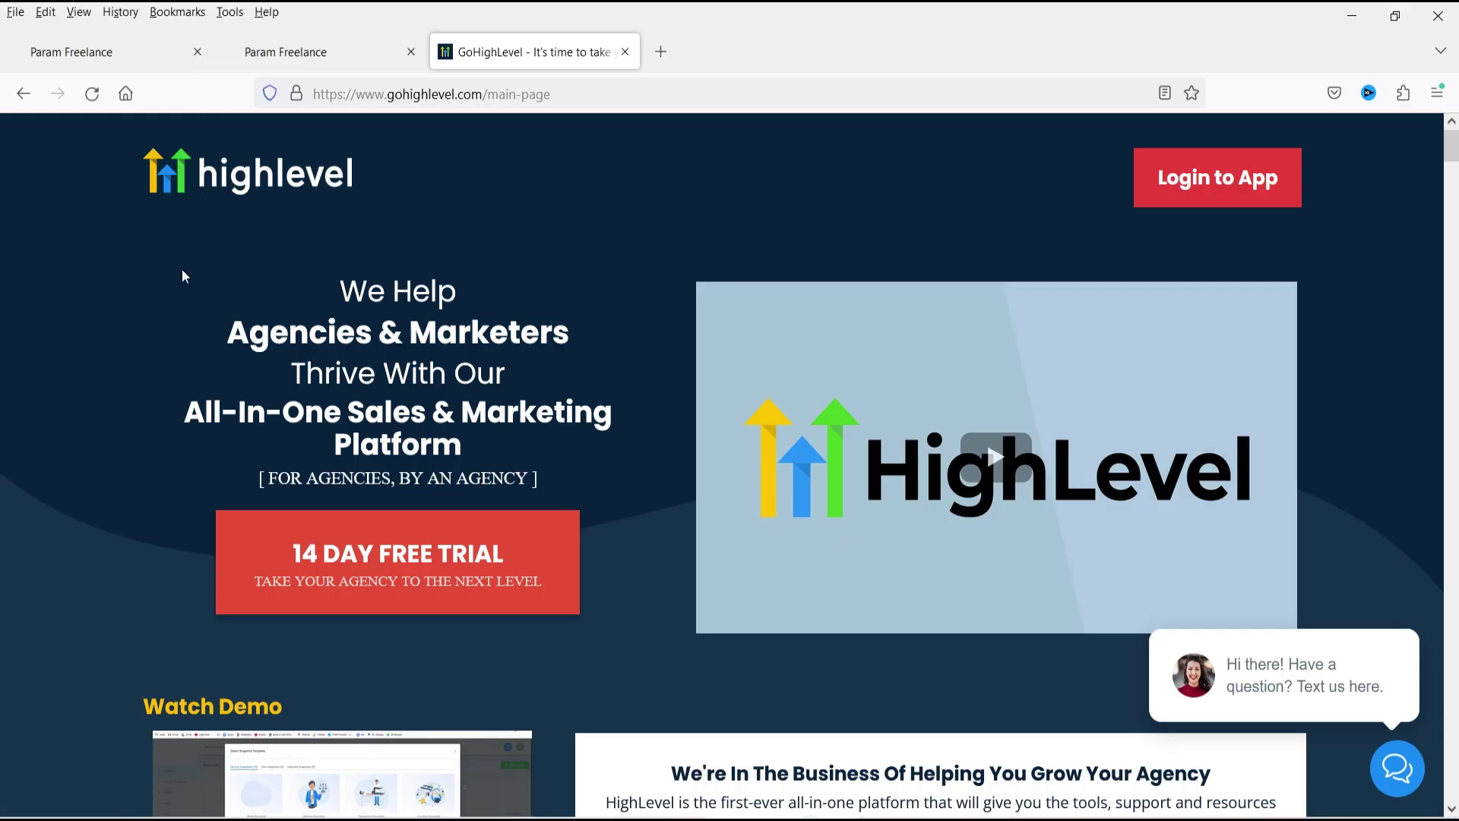
Open the new chat contact from Contacts, review its conversation, then return to the workflow tab.
click(333, 46)
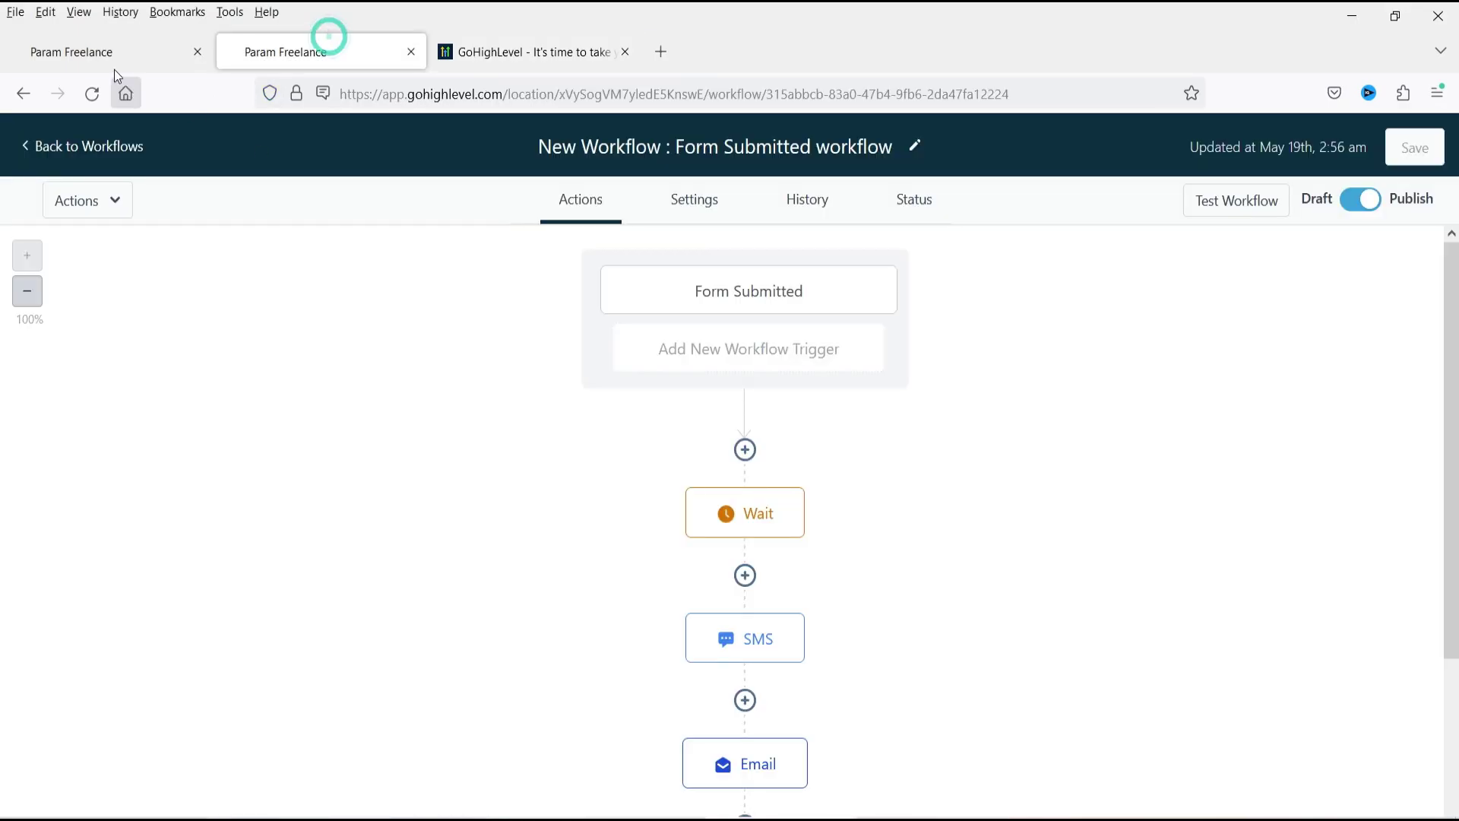
click(107, 52)
click(88, 443)
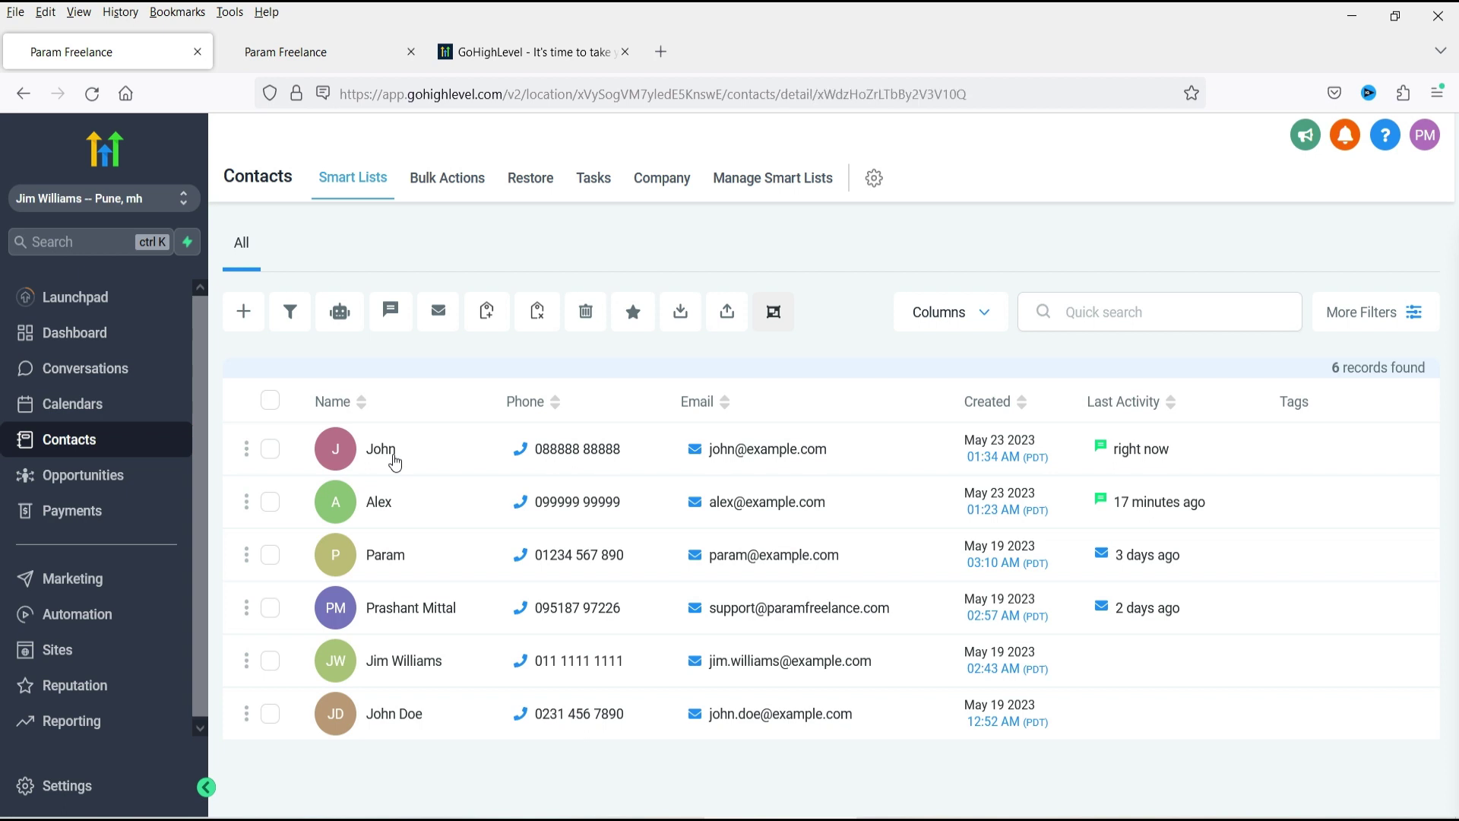
click(380, 450)
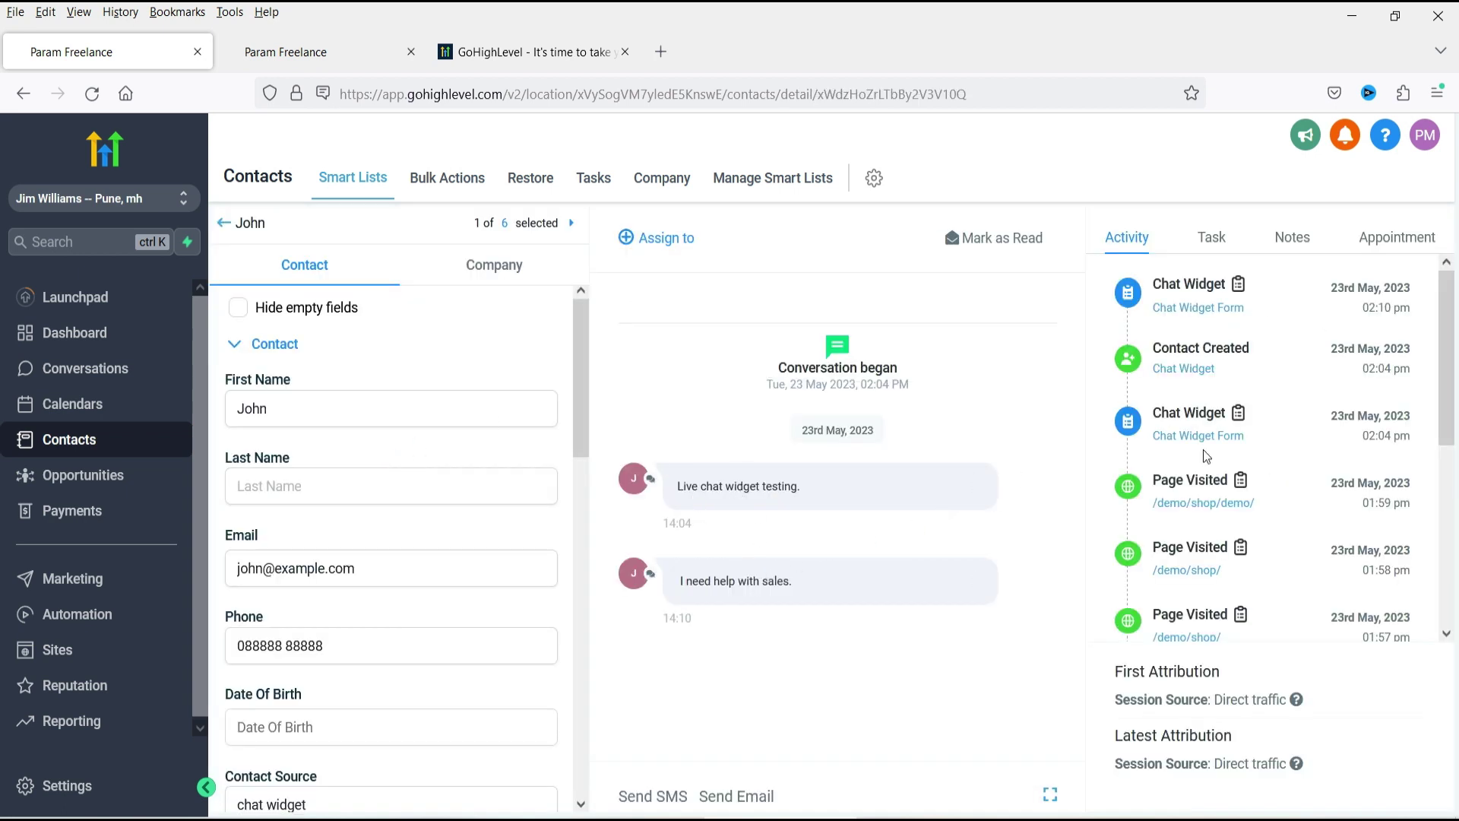
scroll(1224, 443, down, 2)
scroll(1223, 443, down, 5)
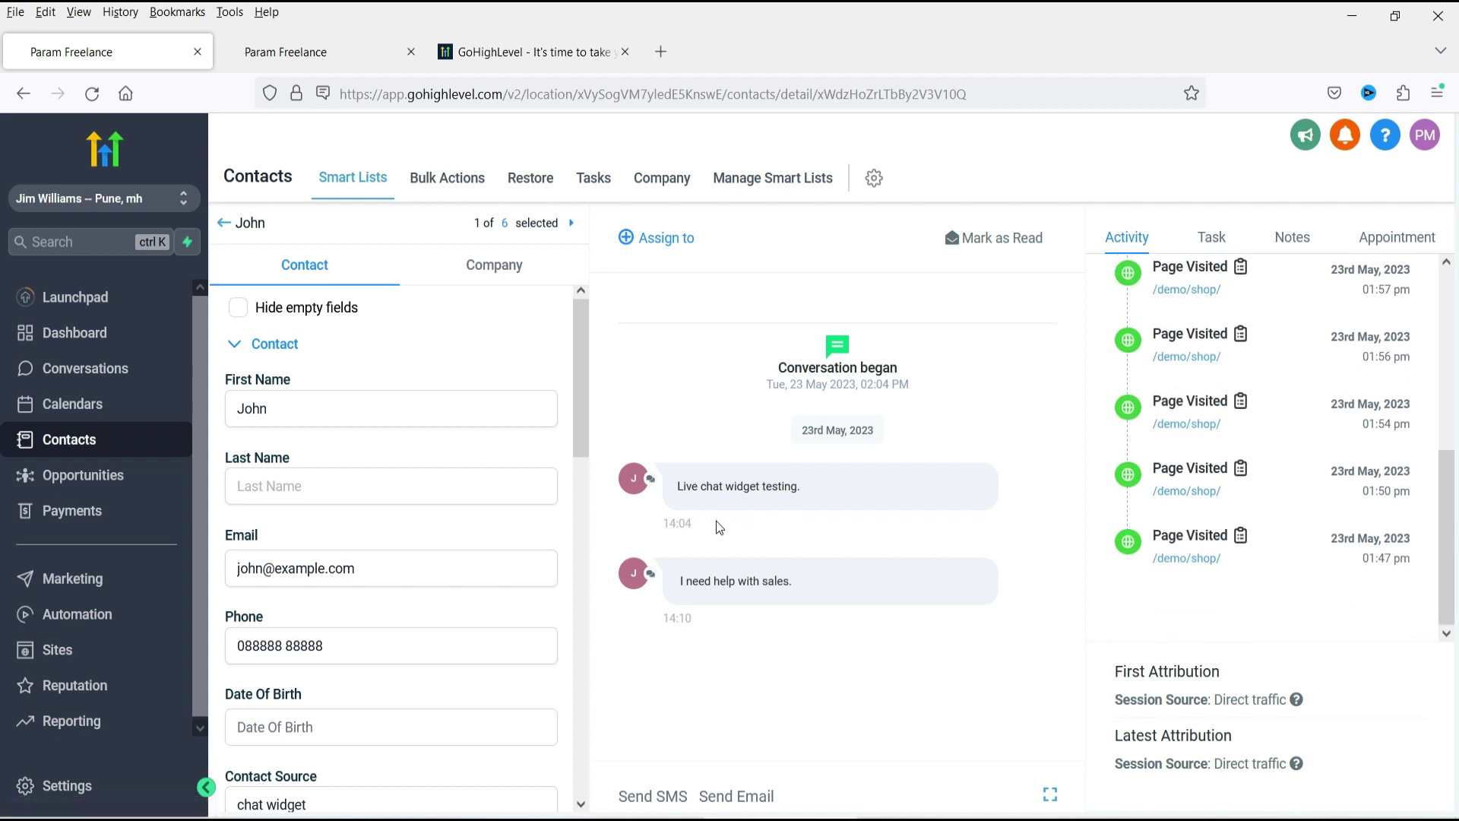
mouse_move(676, 526)
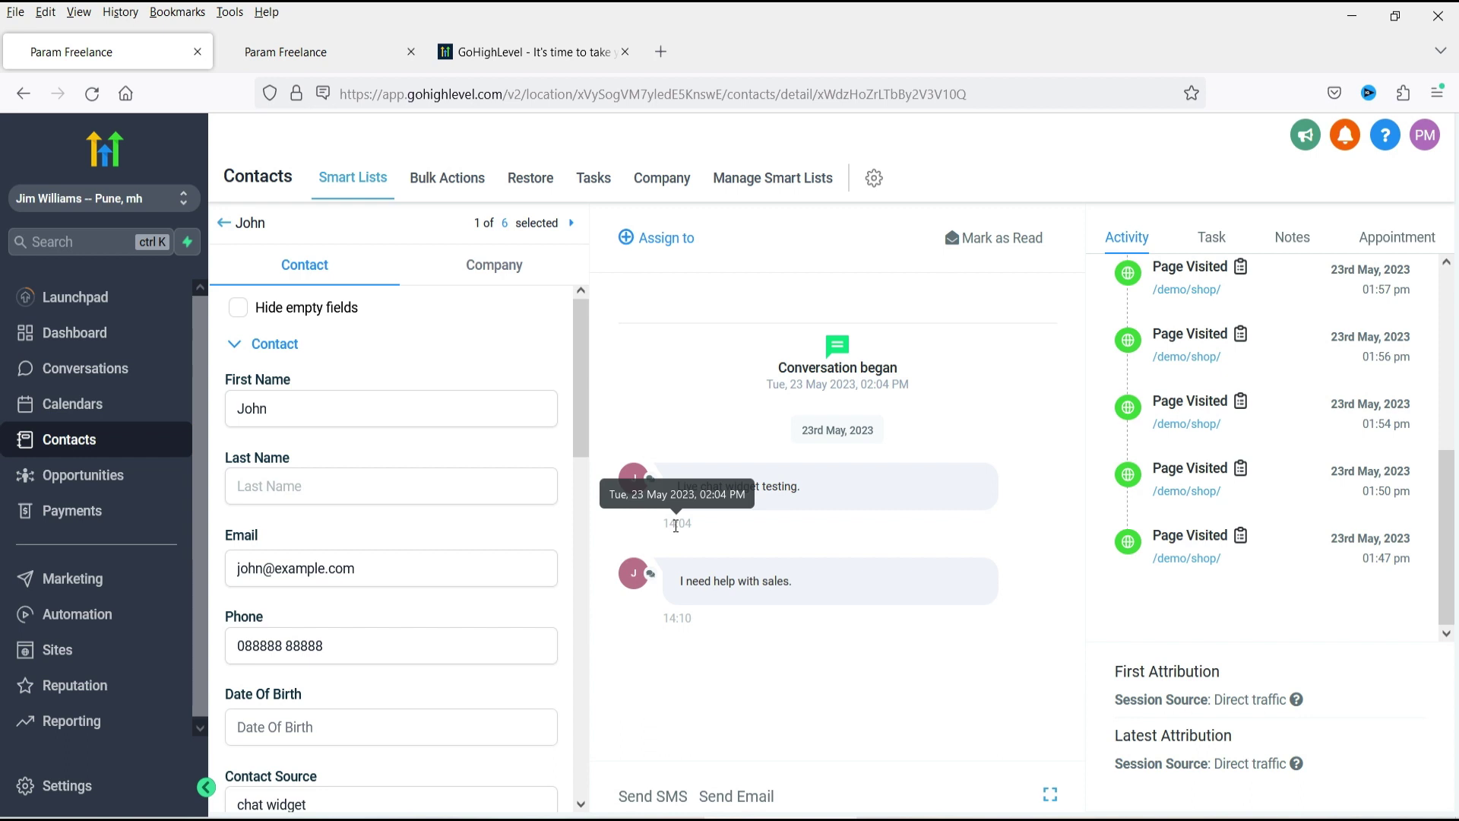
key(ctrl+Tab)
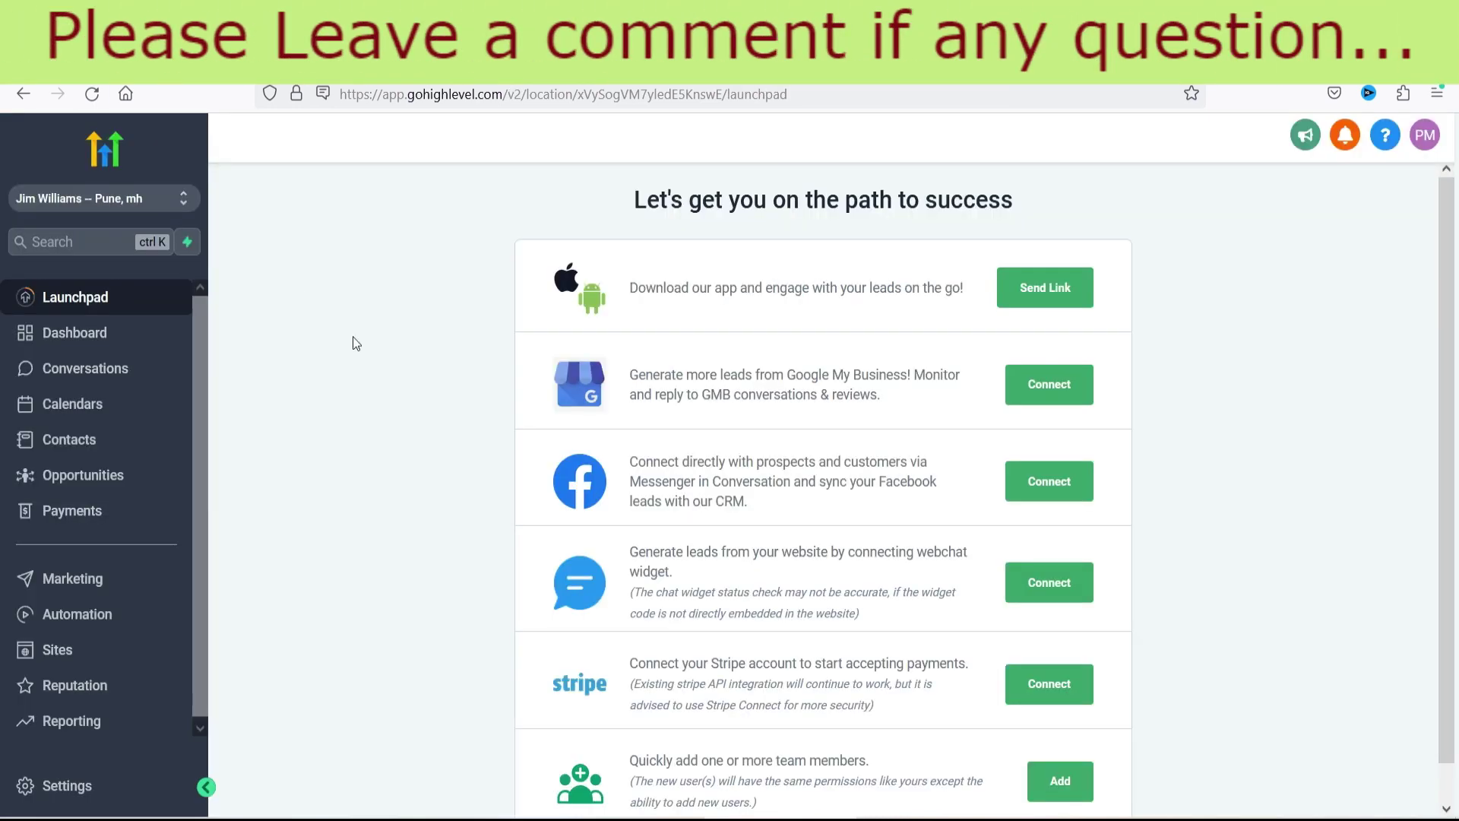
Go to Sites and open the Chat Widget settings tab.
click(66, 649)
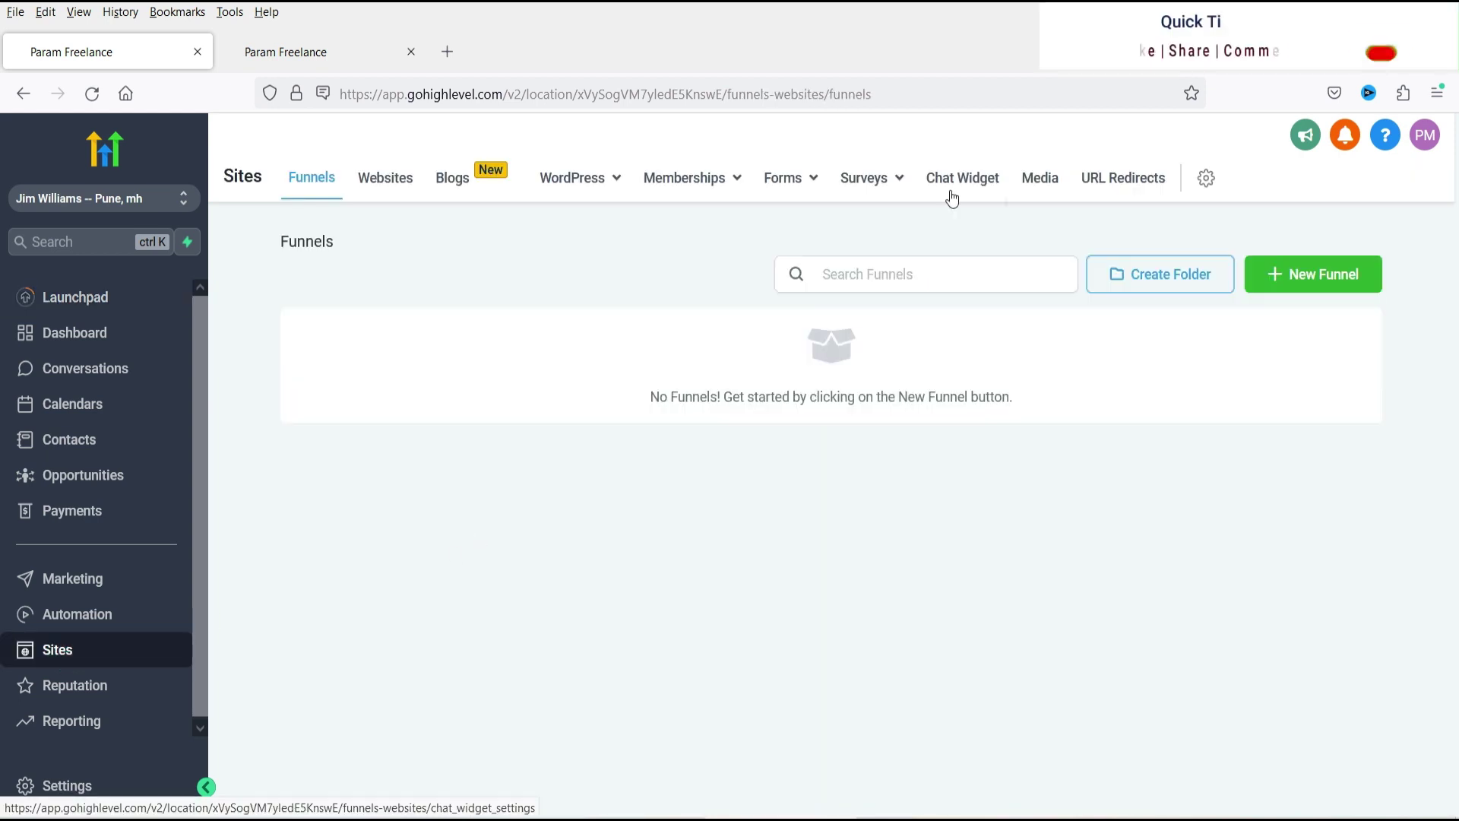
click(957, 186)
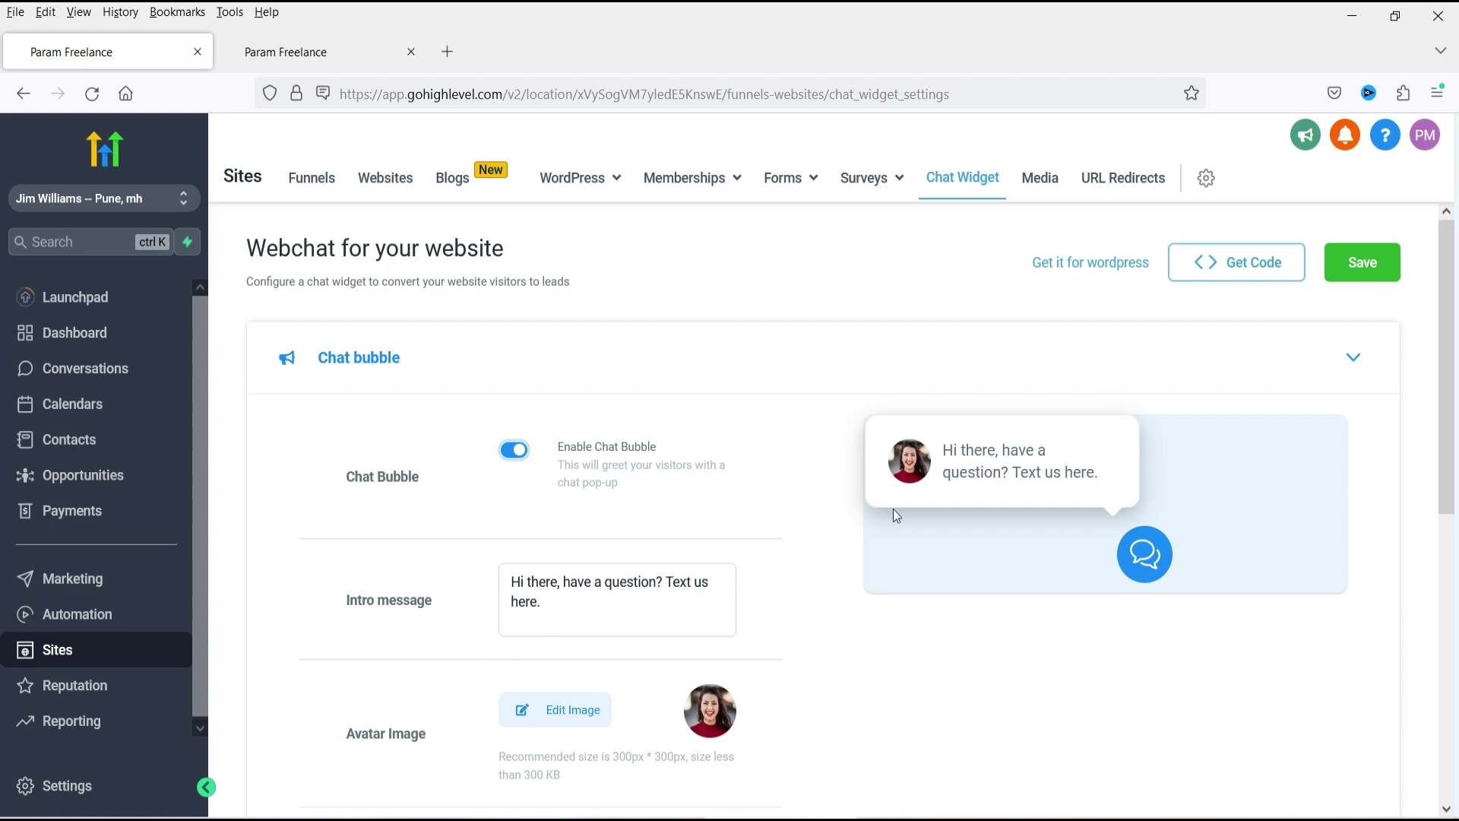
Review the chat bubble intro message and cancel replacing the avatar image.
triple_click(568, 608)
click(568, 607)
drag(622, 615, 503, 579)
click(503, 580)
scroll(529, 426, down, 3)
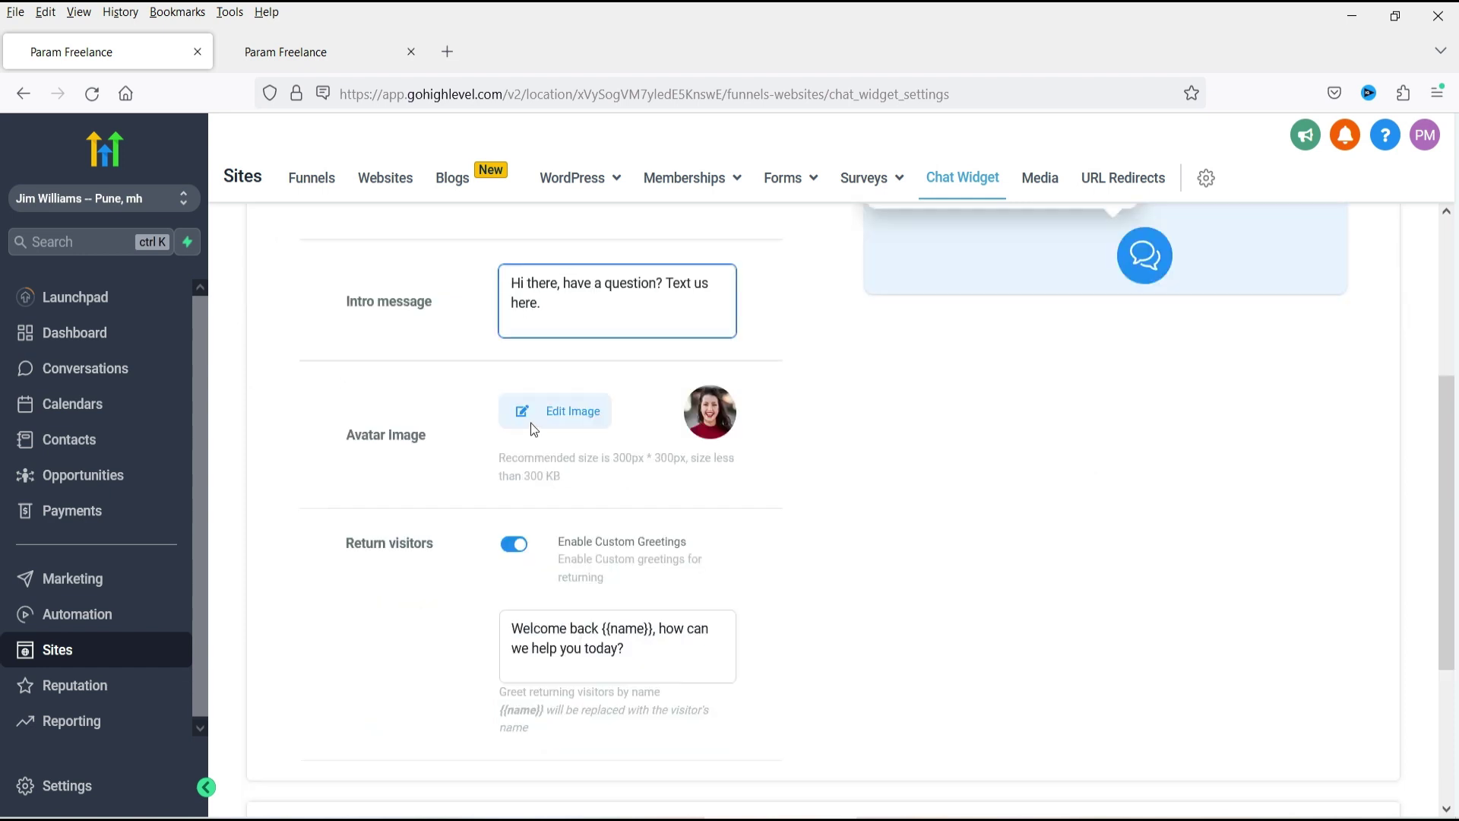
click(587, 408)
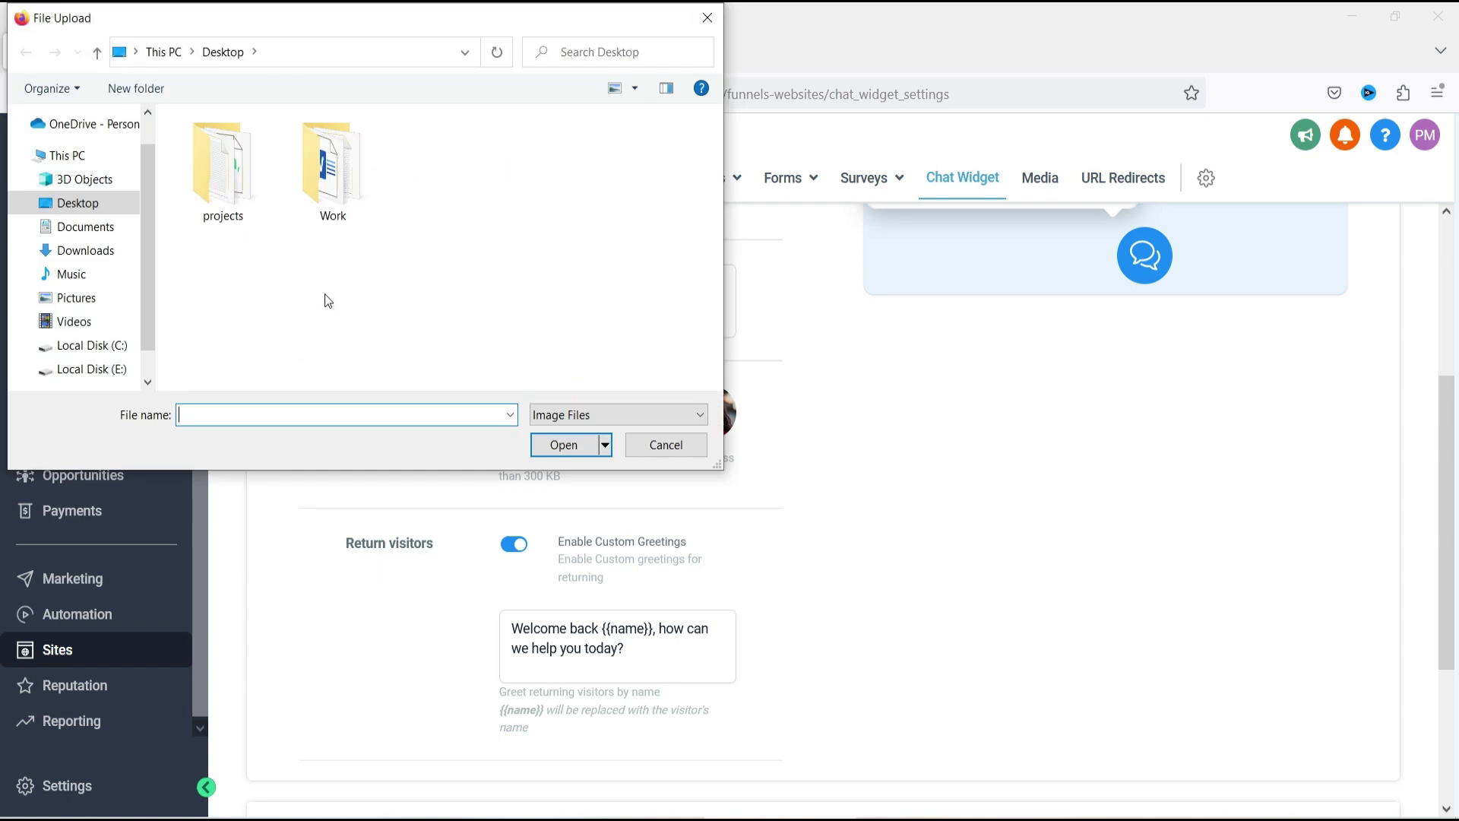
click(653, 448)
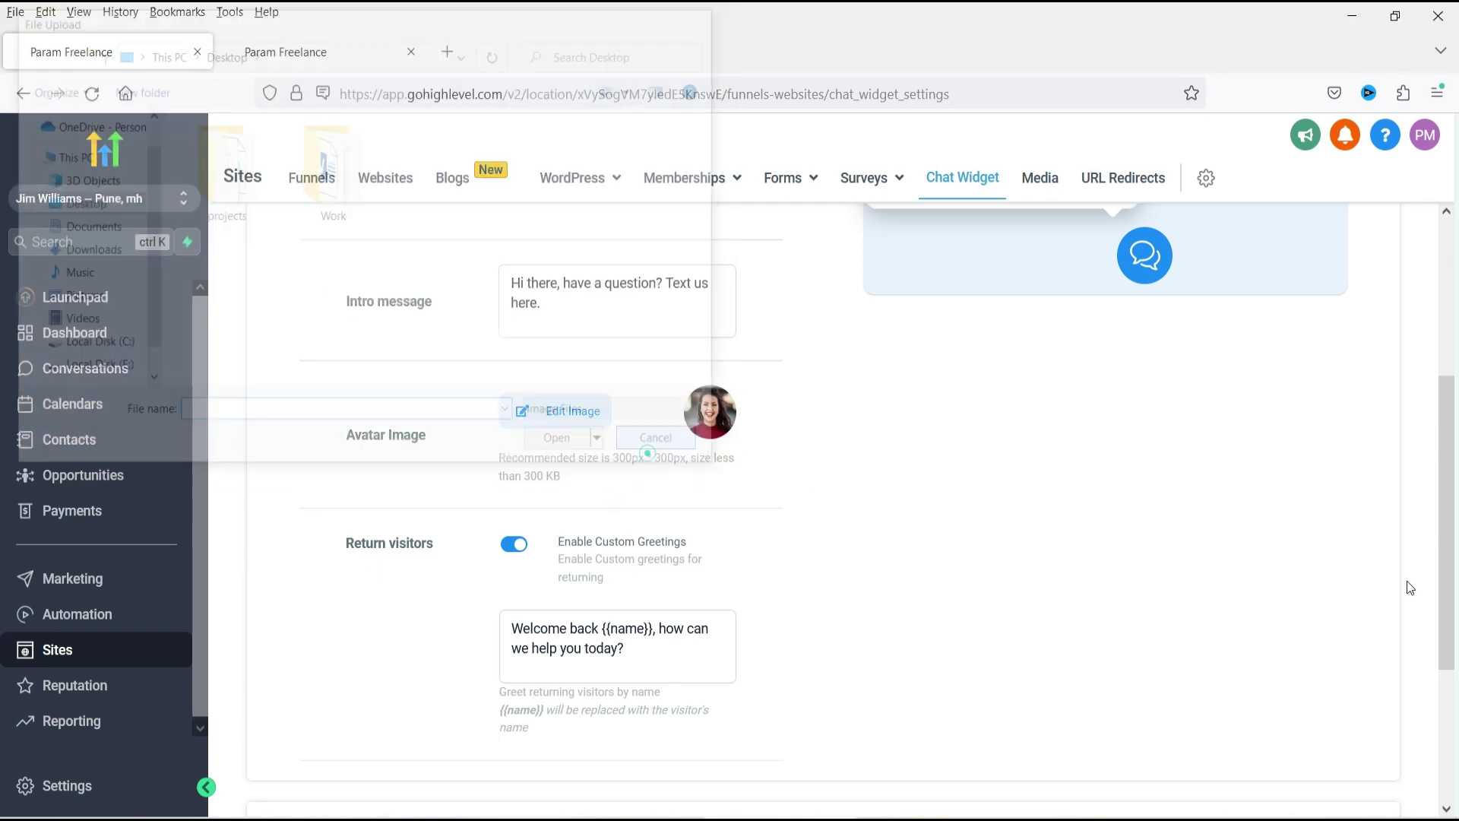
Review the returning-visitor greeting with its {{name}} placeholder, then expand Widget window settings.
scroll(864, 492, up, 3)
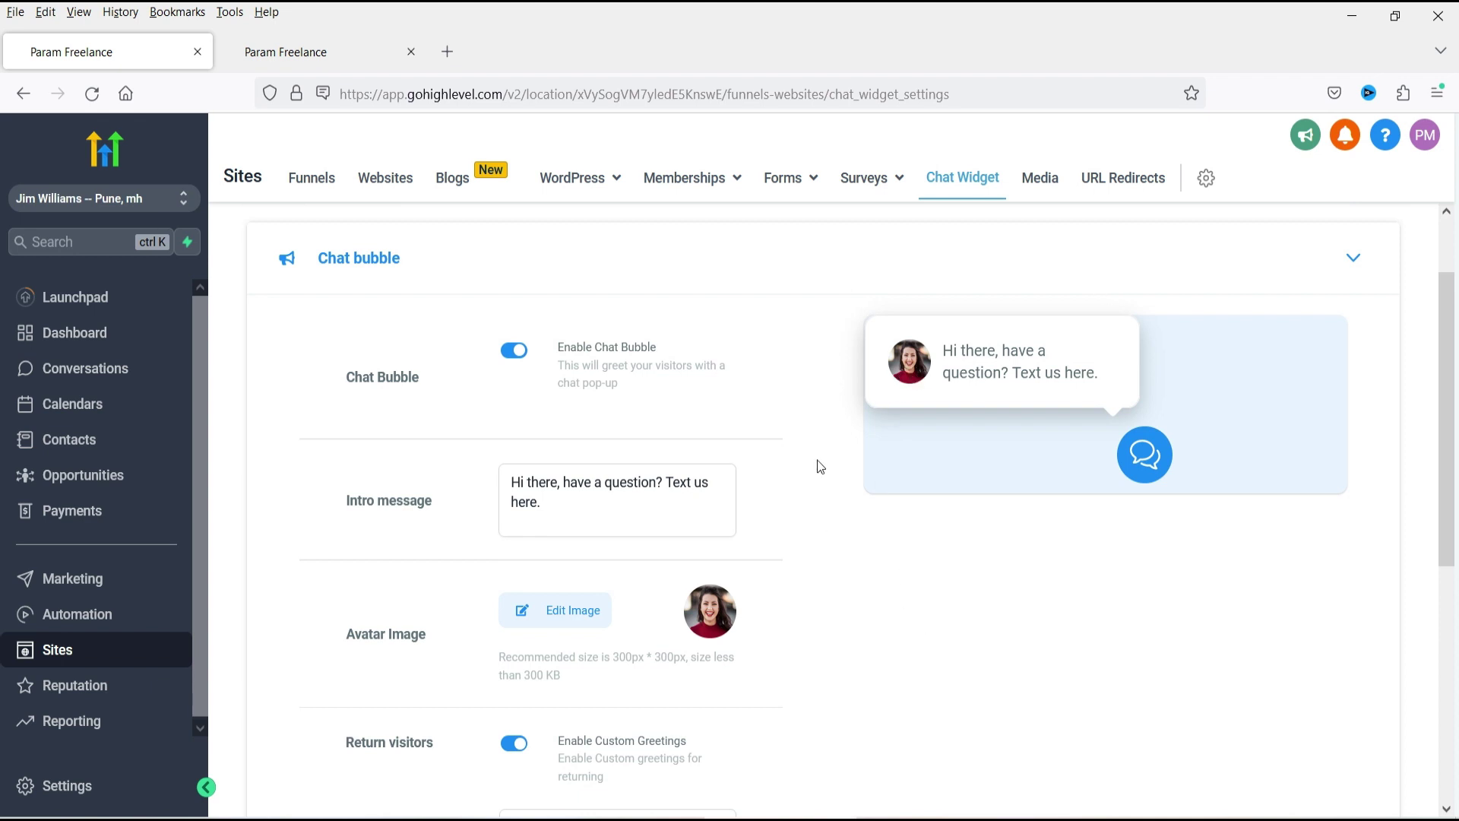
scroll(818, 459, down, 3)
scroll(651, 447, down, 3)
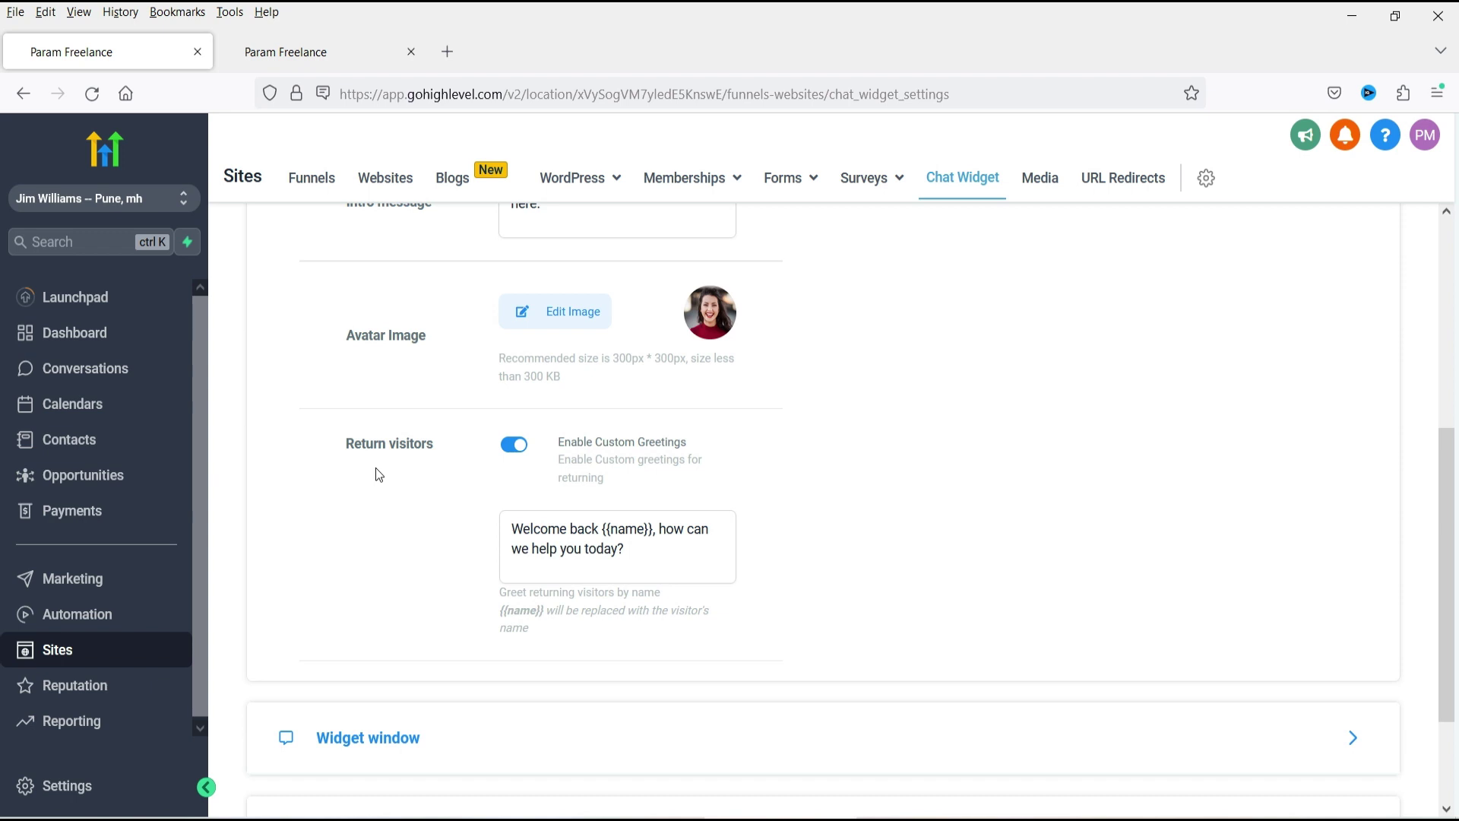
triple_click(645, 564)
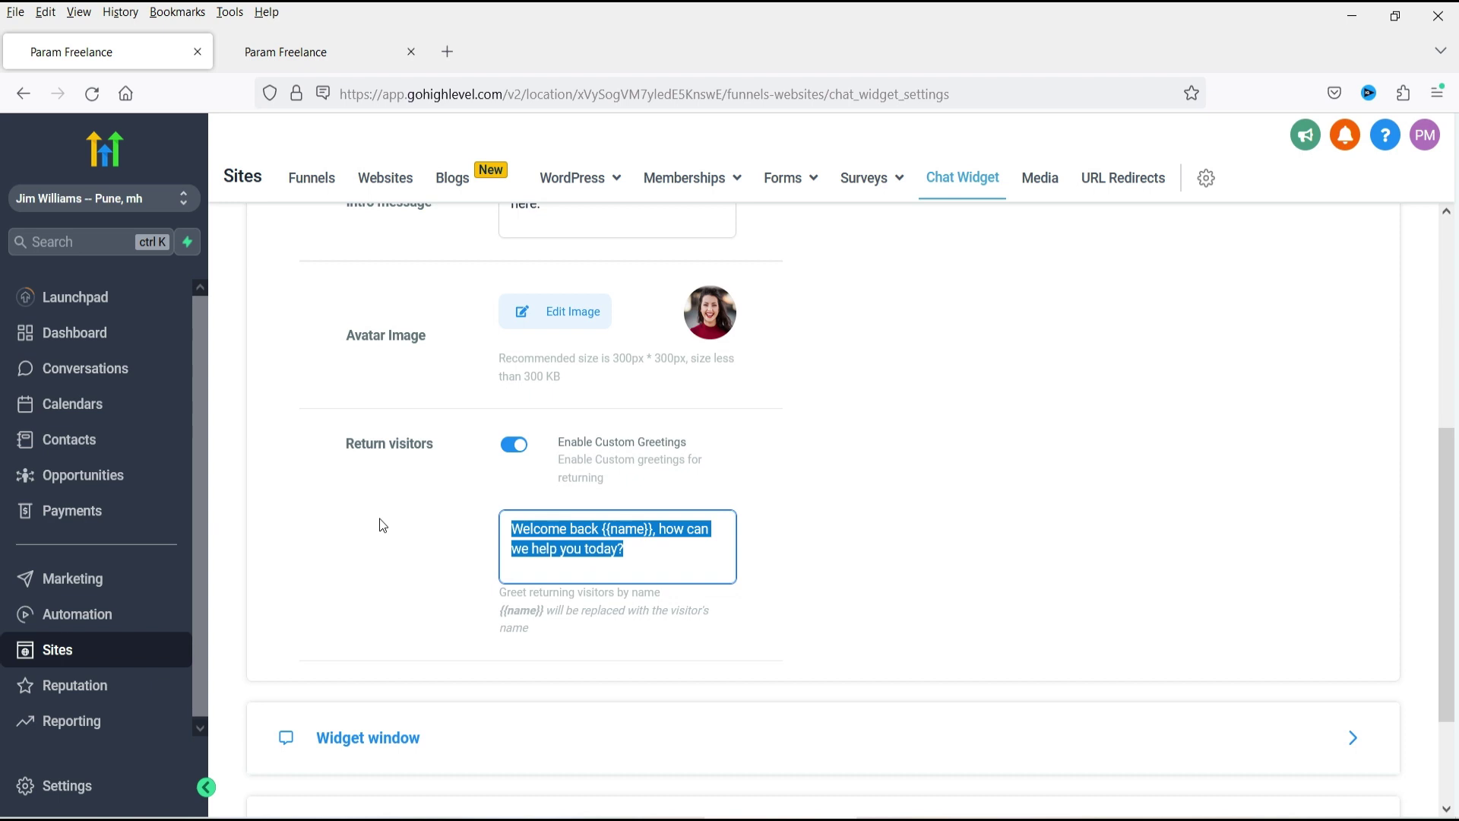
click(662, 545)
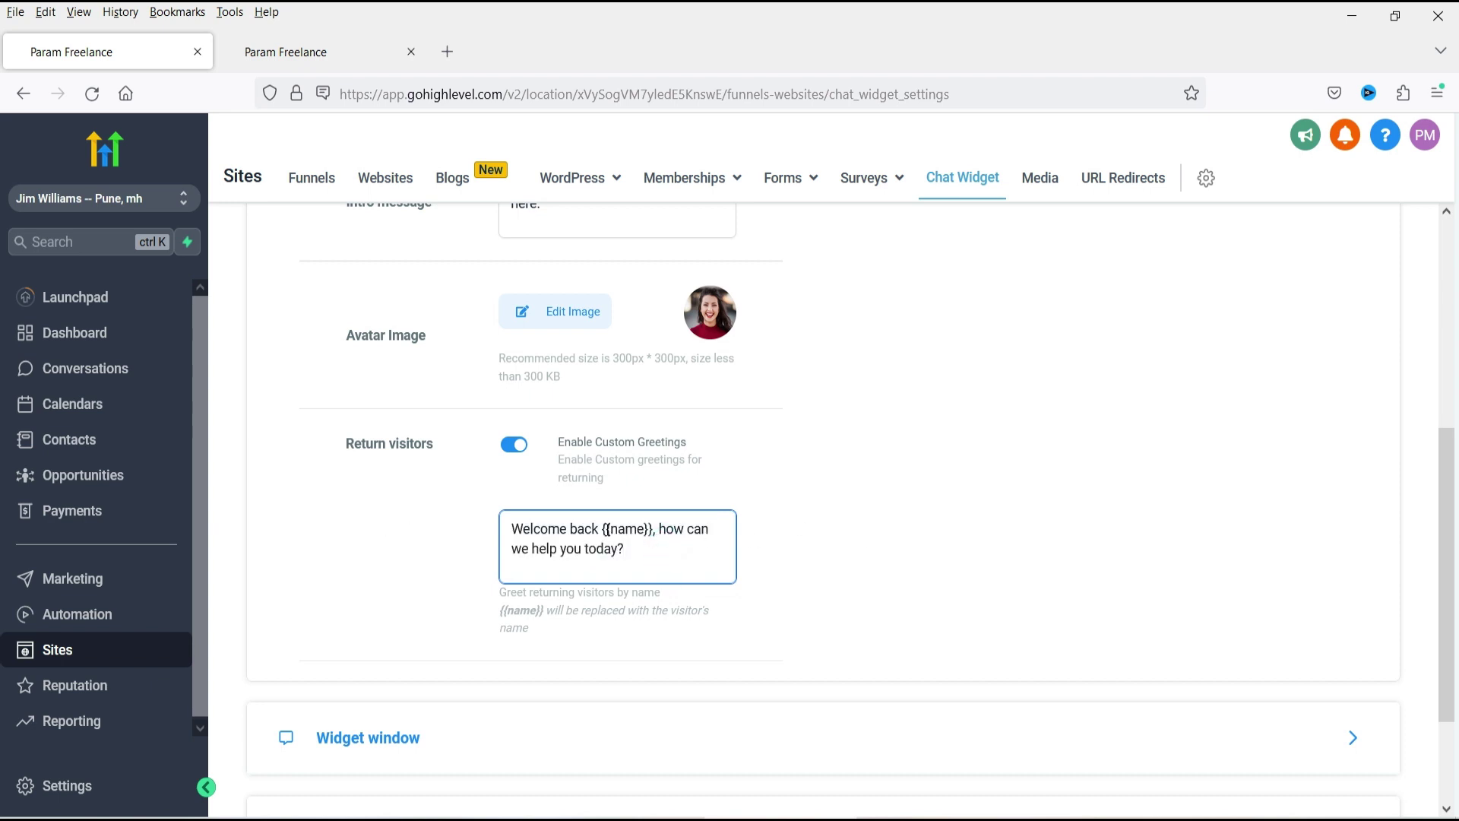
click(635, 529)
scroll(890, 400, down, 2)
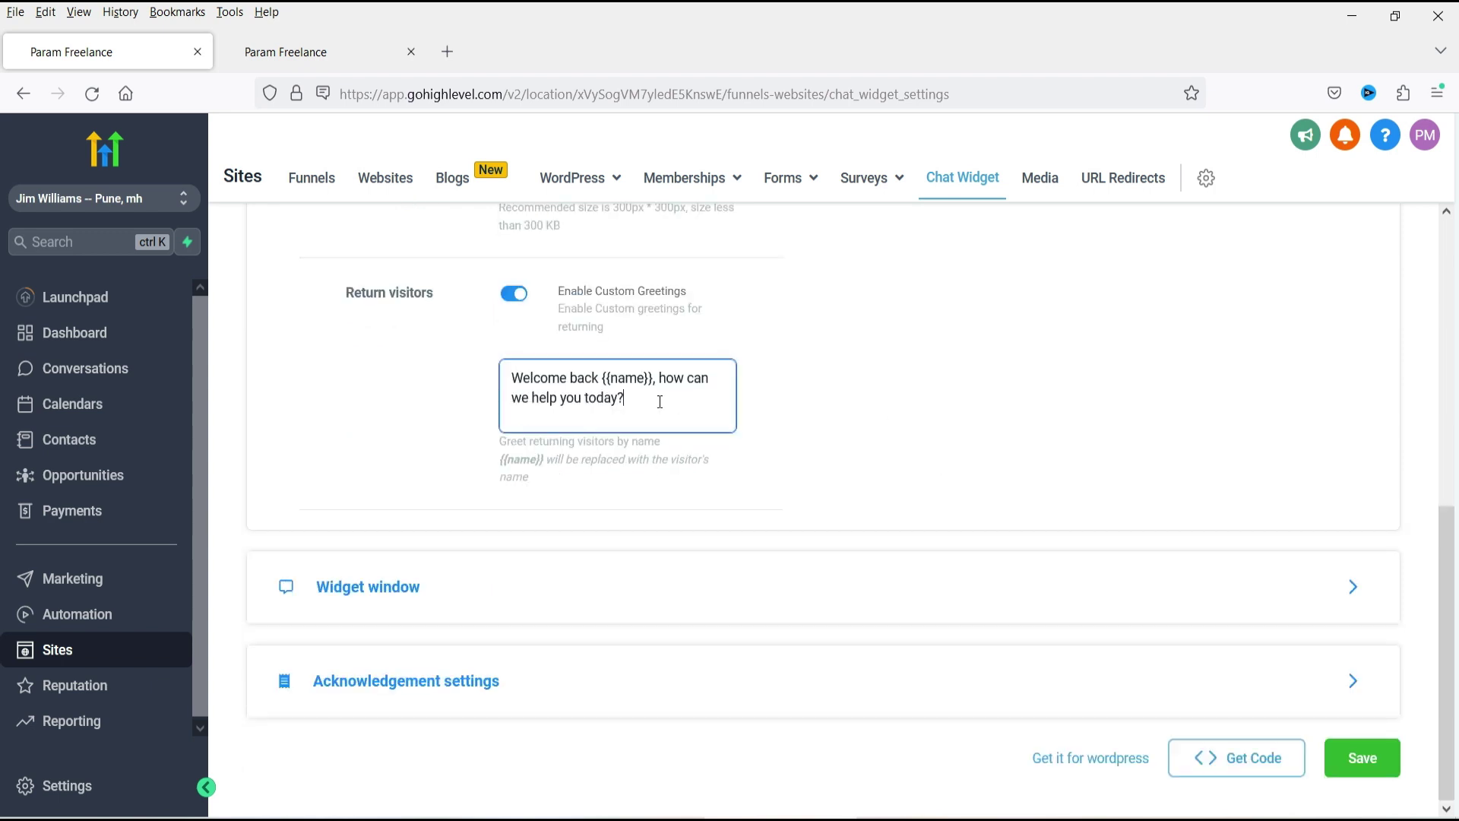
click(635, 403)
click(508, 589)
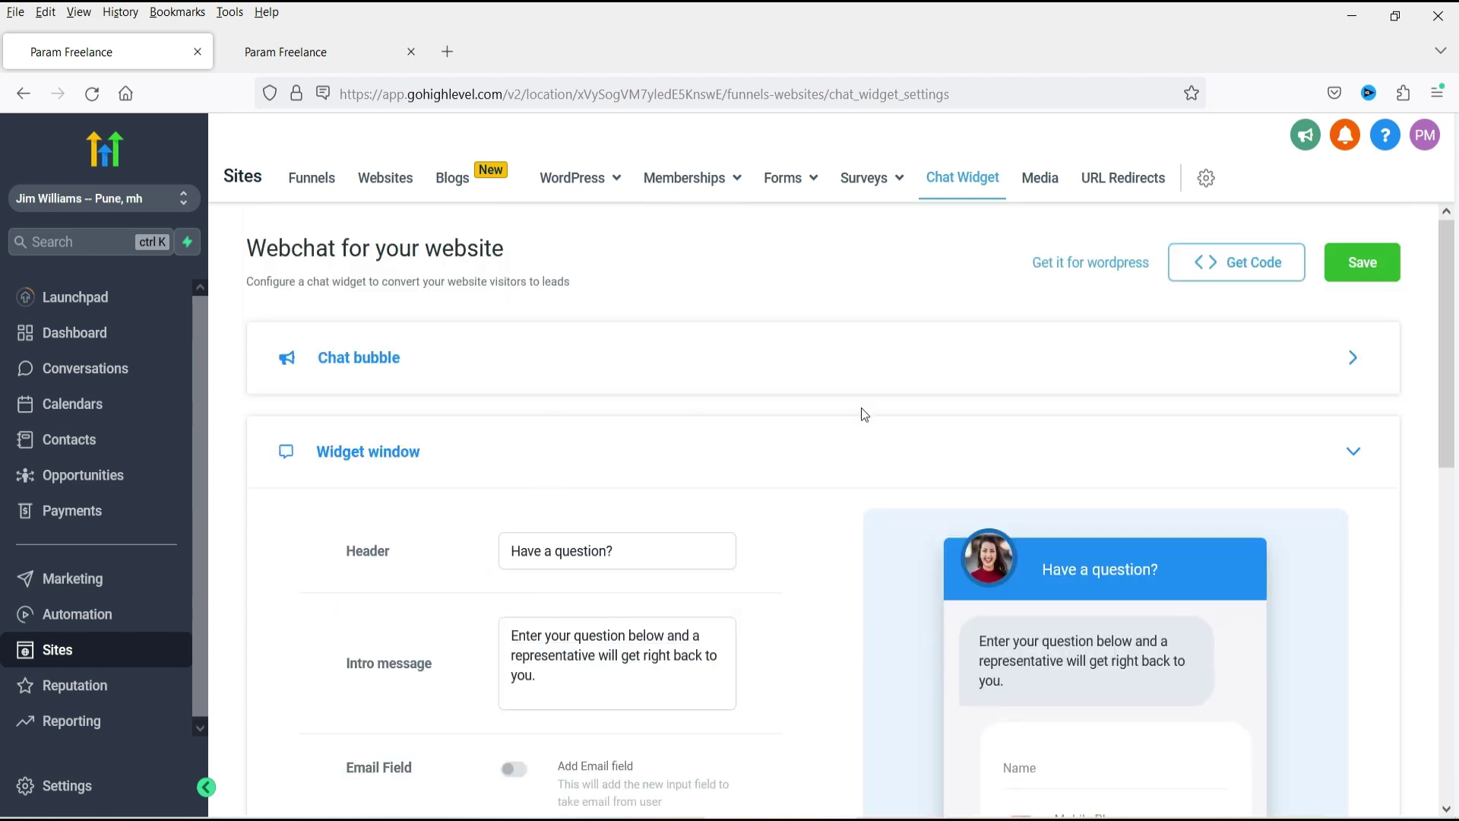
Inspect the preview's 'Have a question?' header, intro message and Name field.
scroll(846, 446, down, 3)
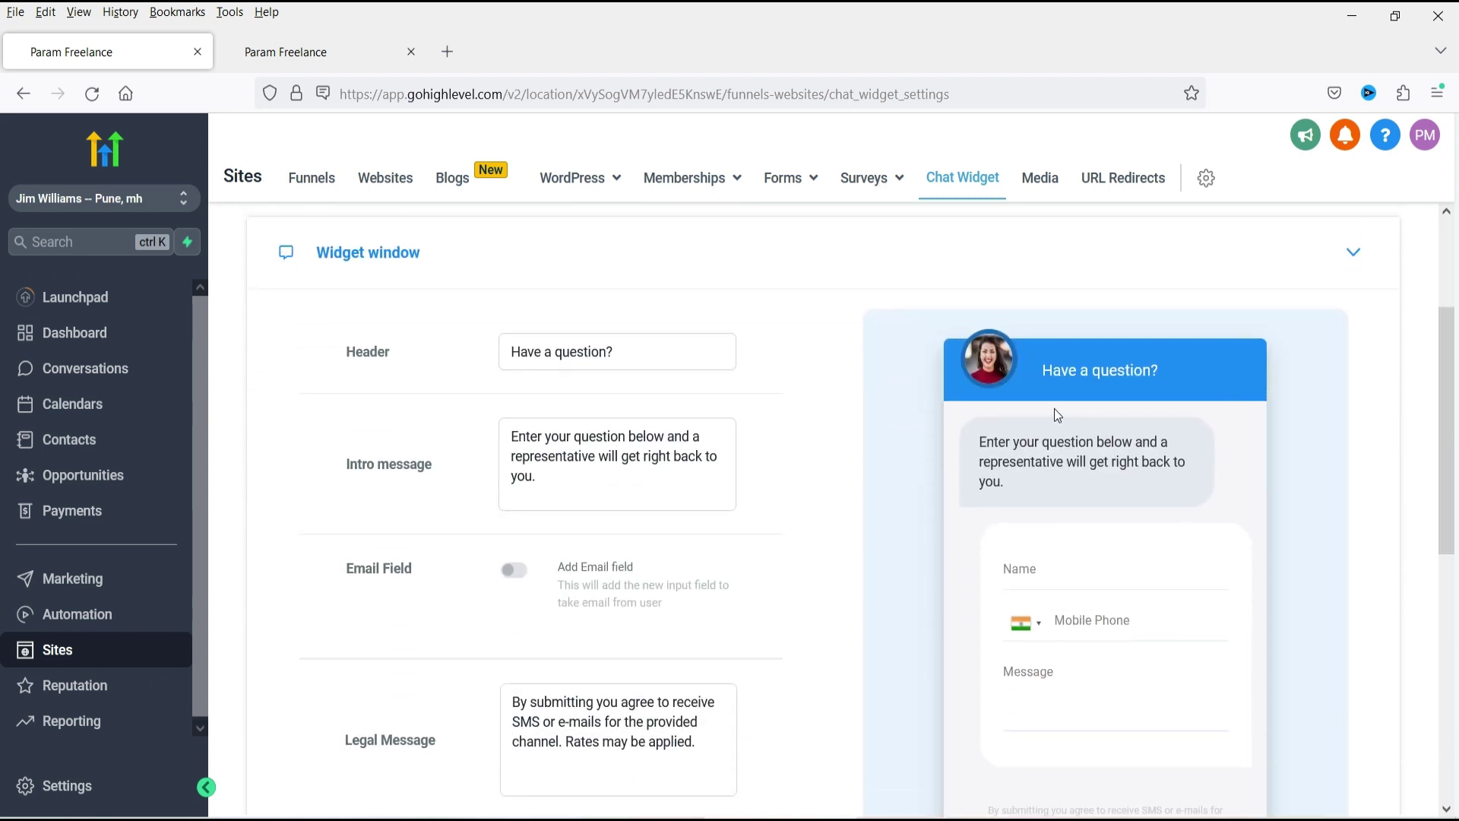
triple_click(1174, 369)
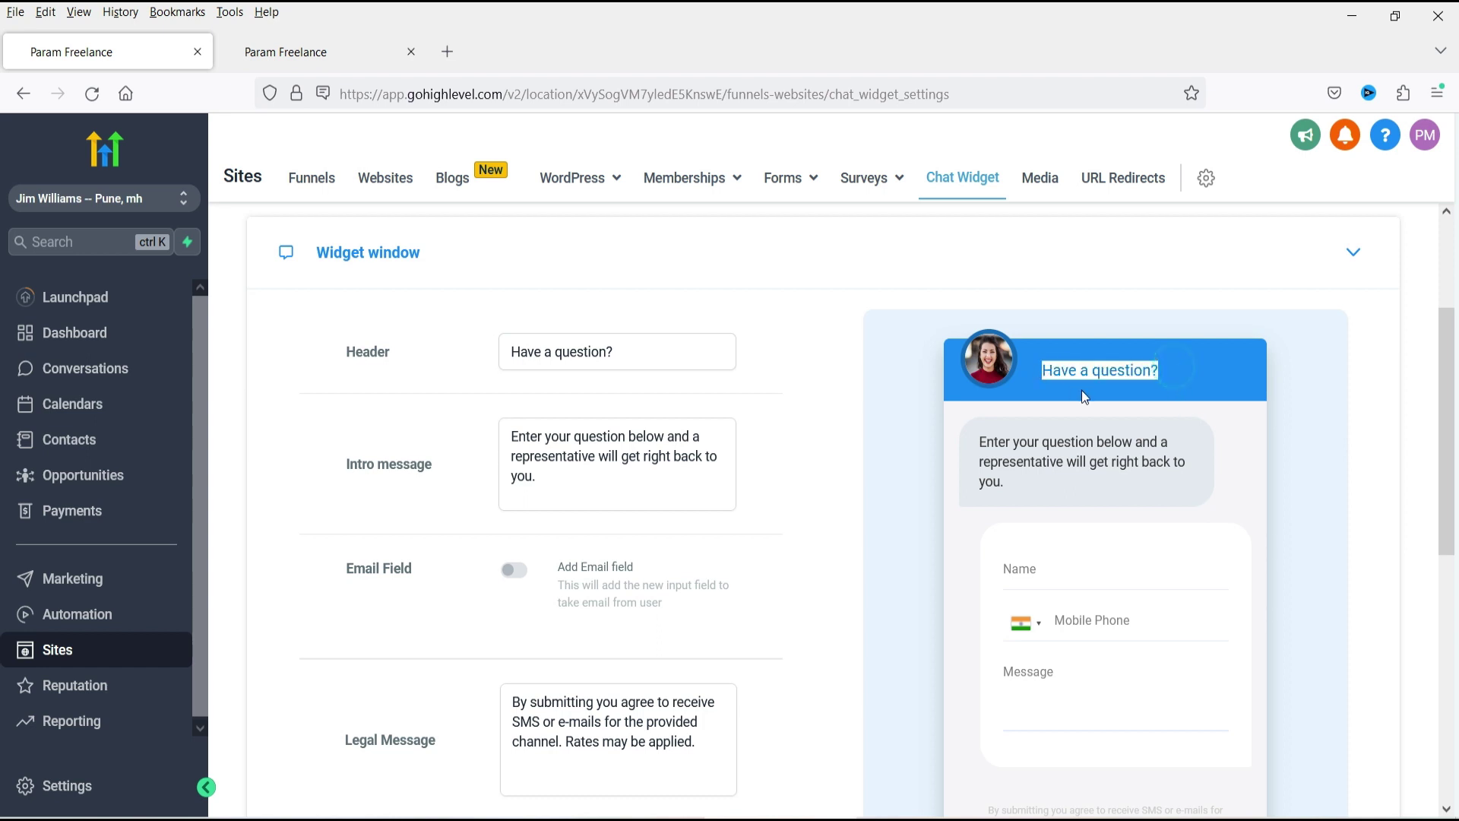
scroll(691, 383, down, 2)
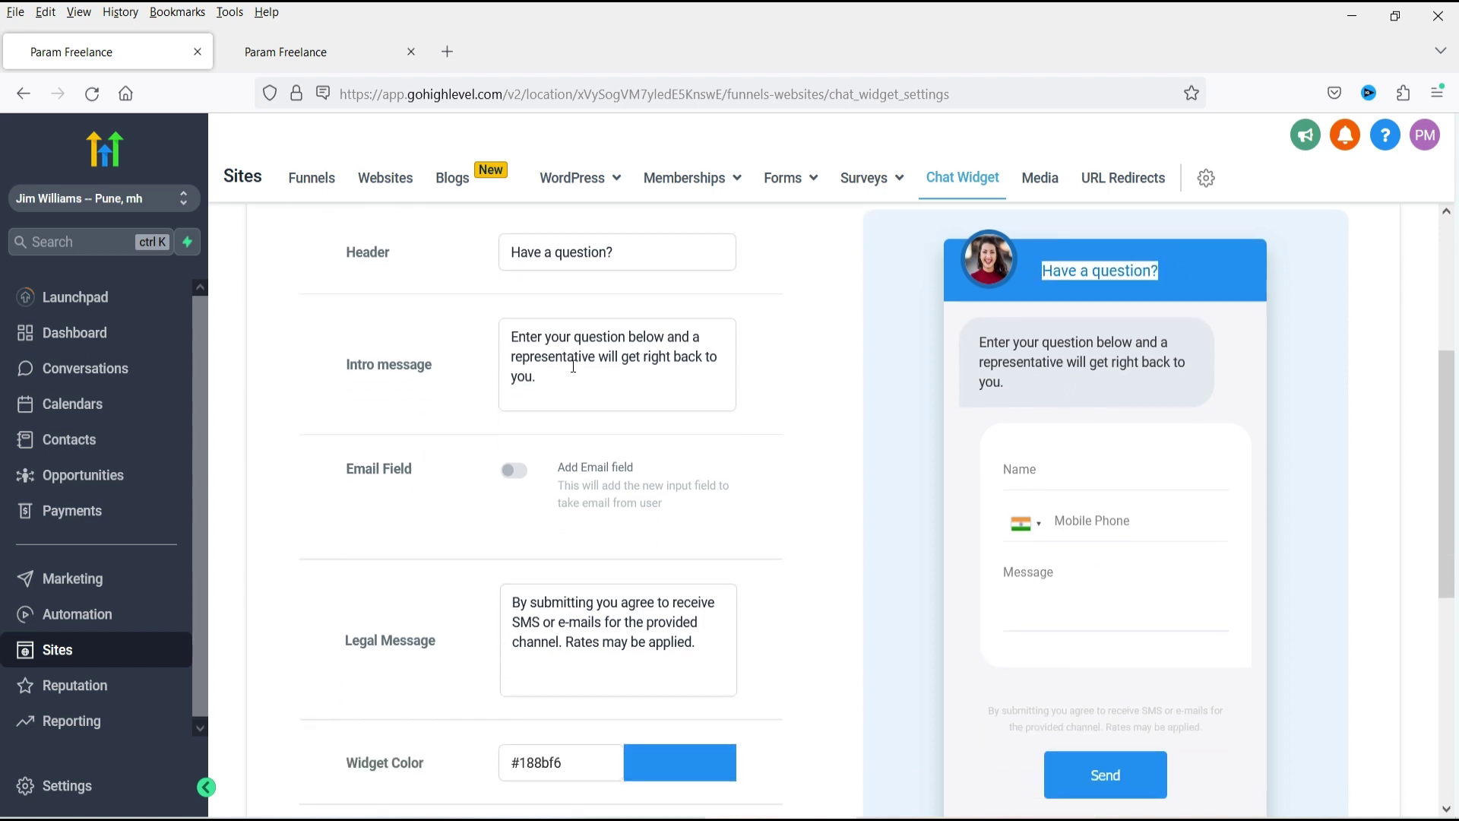
drag(1040, 406, 983, 342)
click(1036, 386)
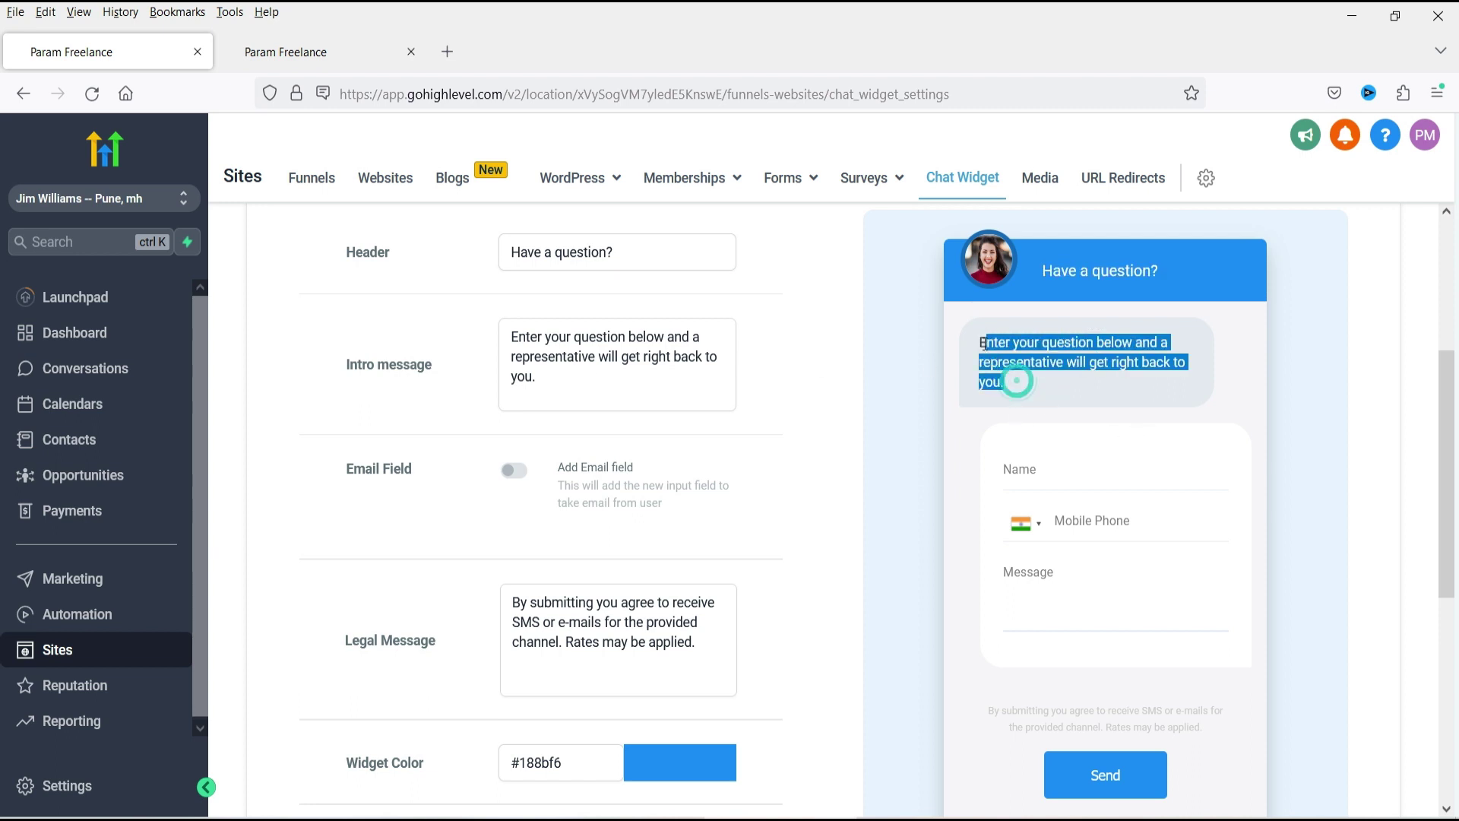
scroll(647, 406, down, 4)
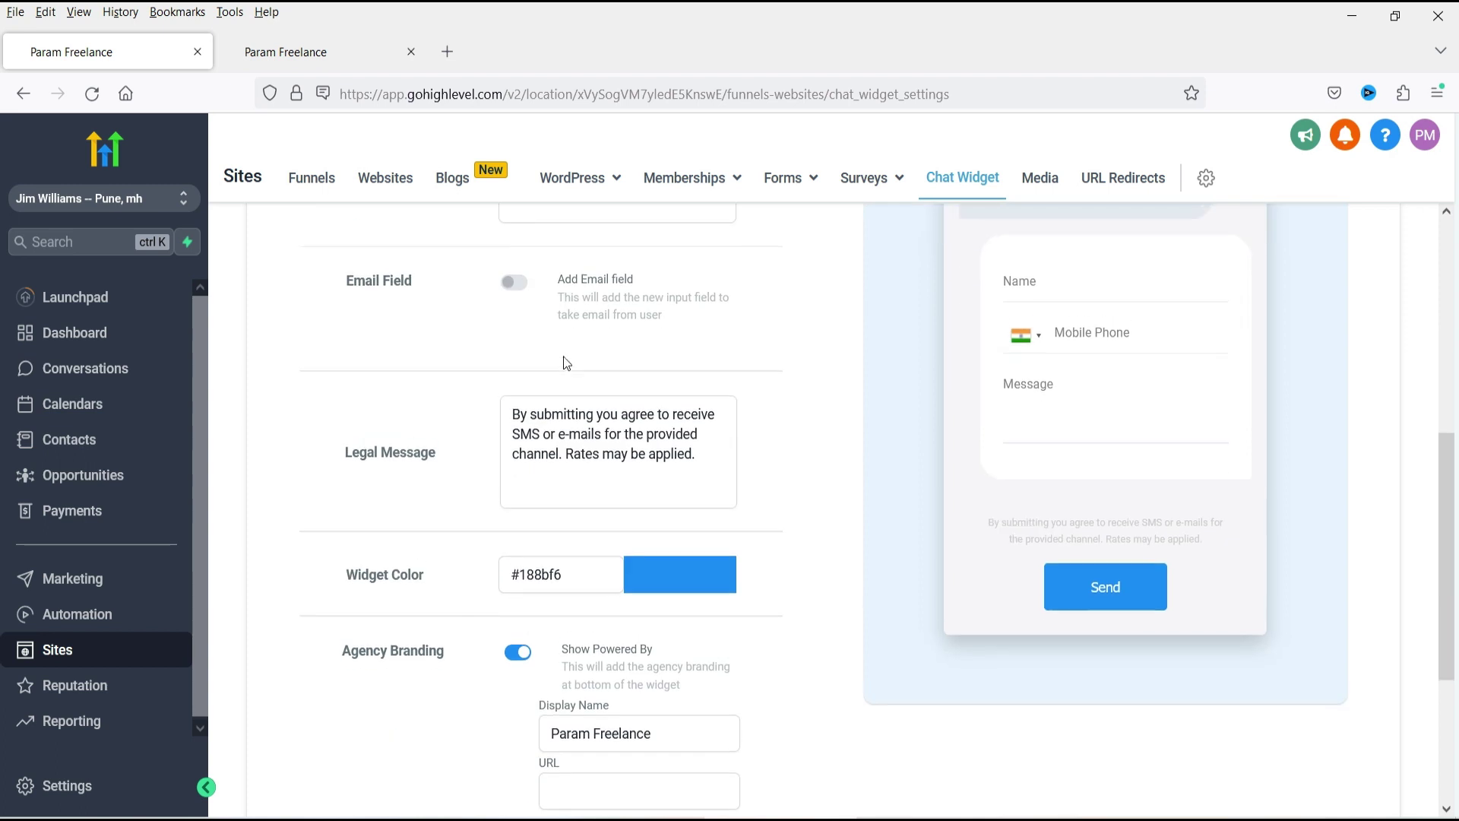
scroll(563, 365, up, 2)
click(1052, 369)
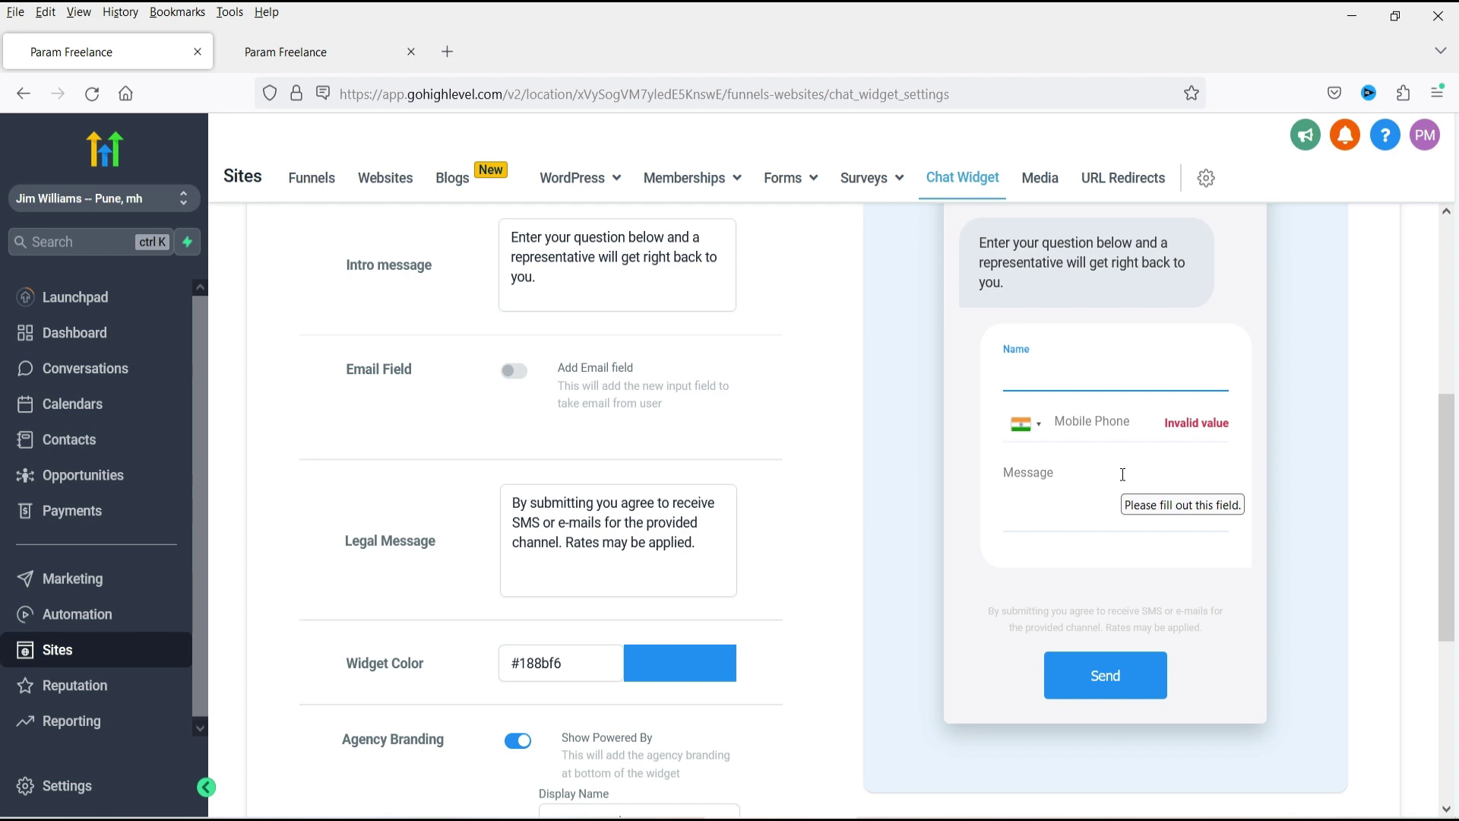
Switch on the required Email Field and review the legal consent message.
click(514, 371)
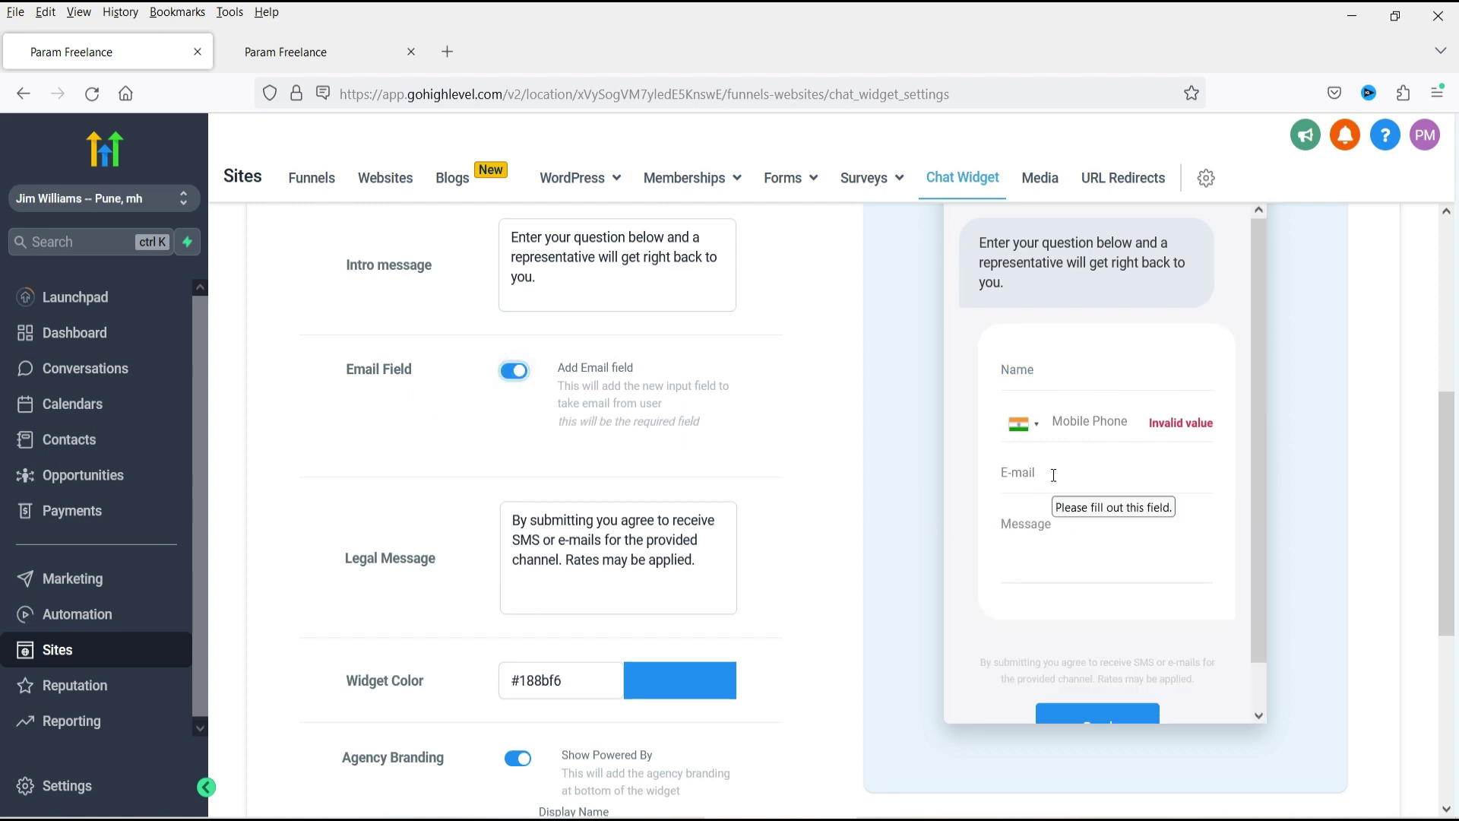
scroll(832, 423, down, 2)
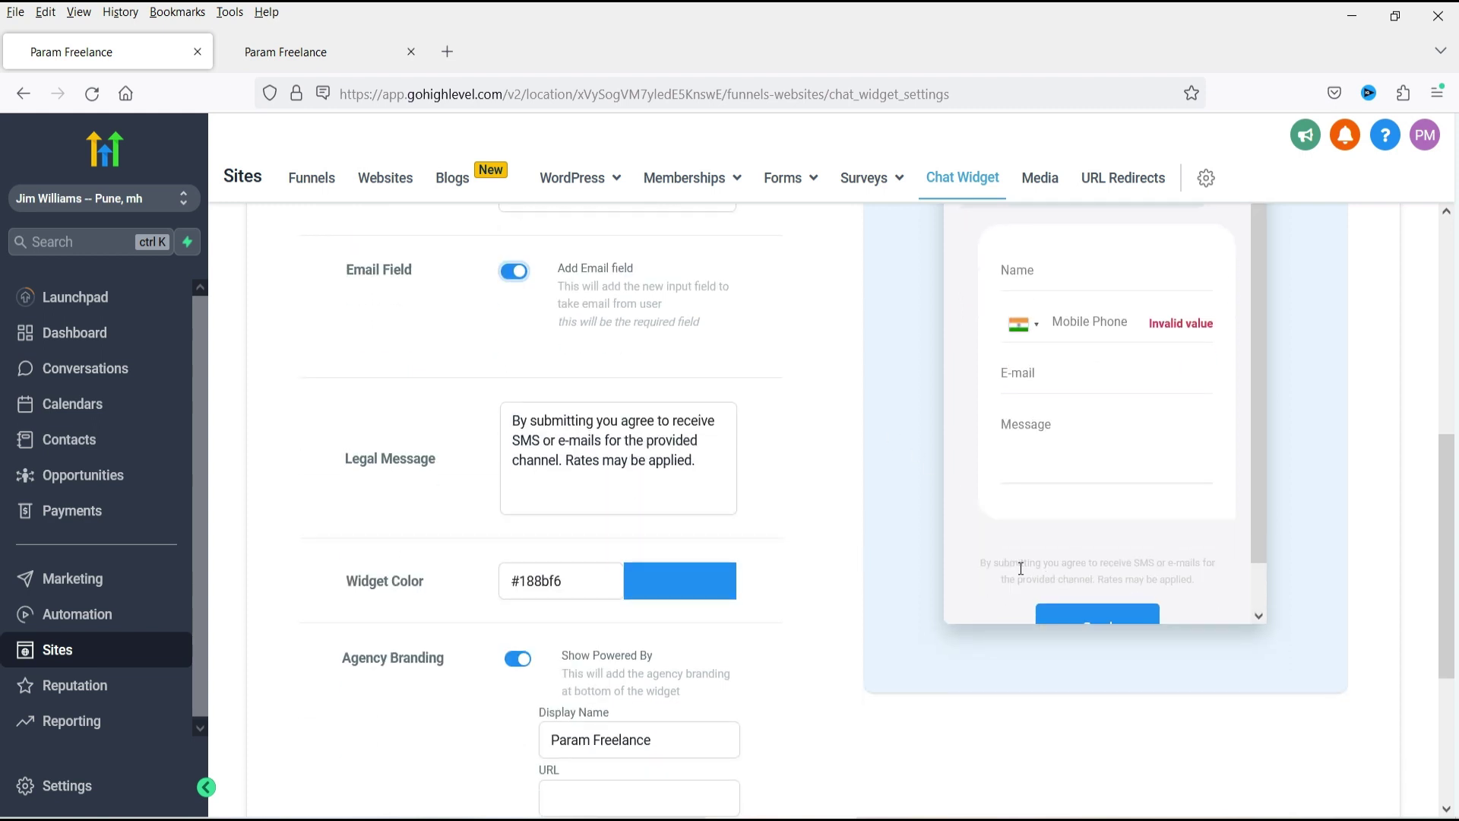
drag(977, 561, 1212, 582)
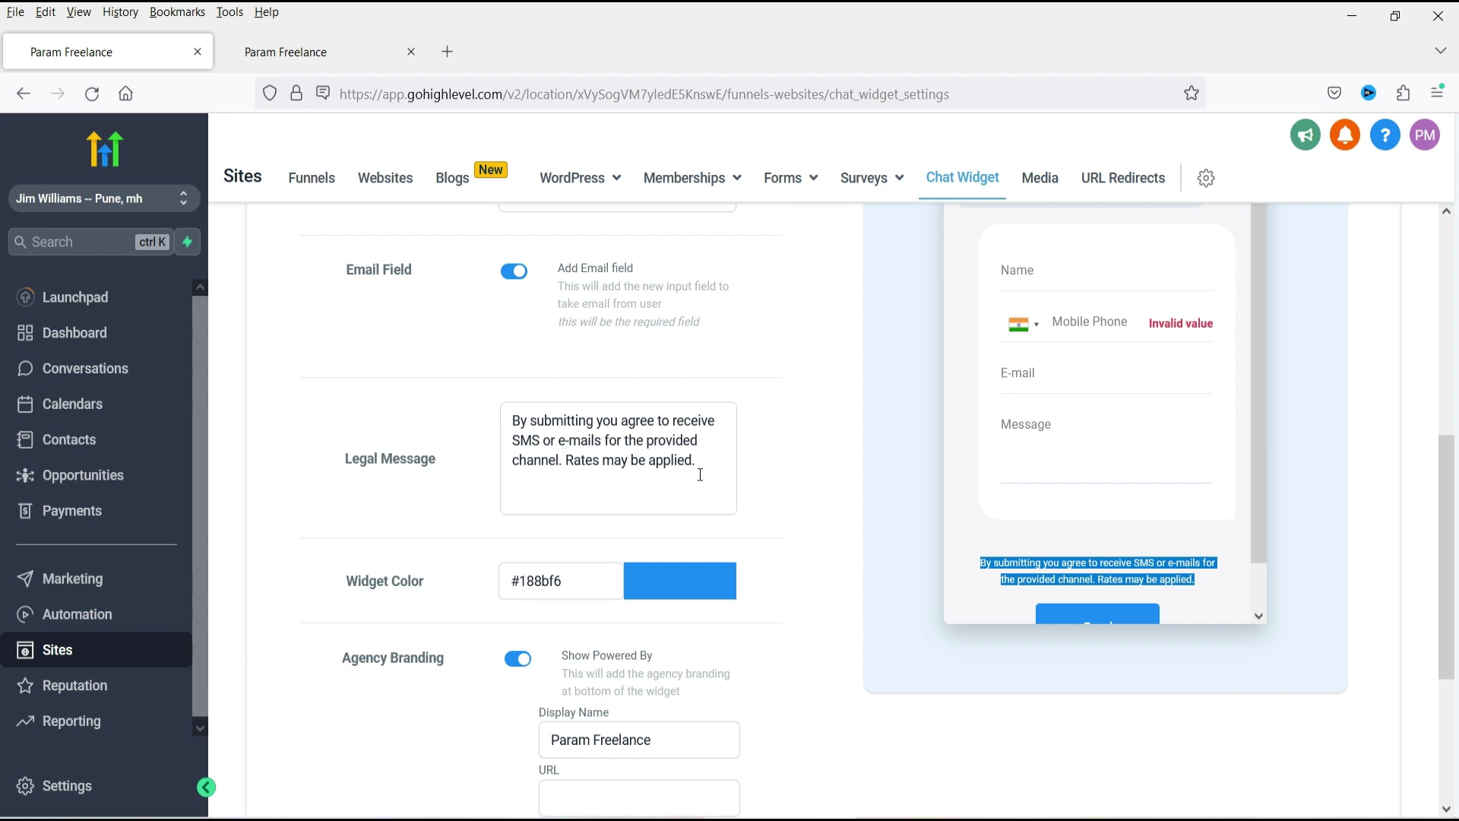
scroll(723, 452, down, 4)
scroll(795, 436, up, 4)
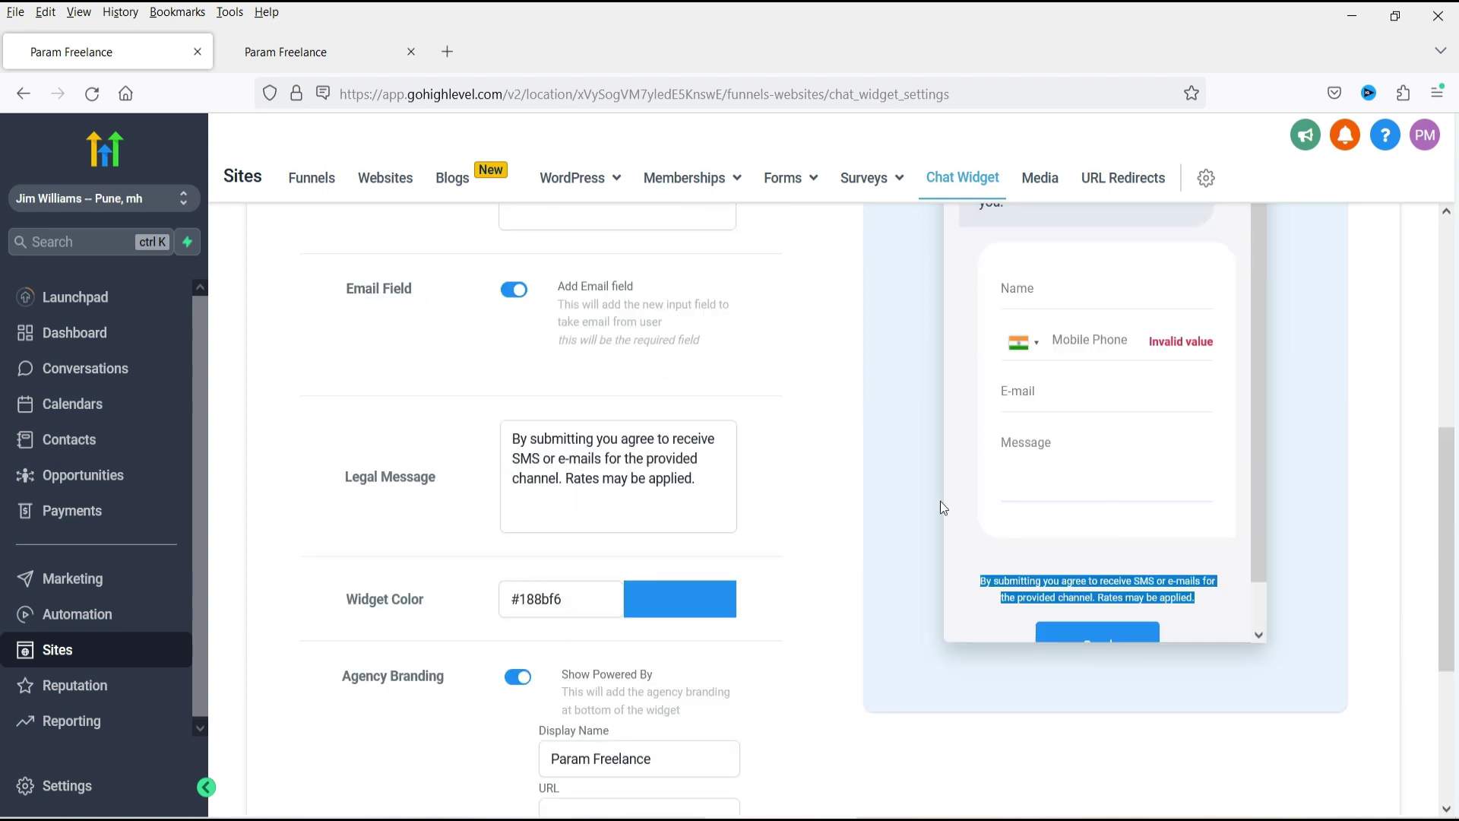
scroll(586, 545, down, 3)
scroll(792, 565, up, 2)
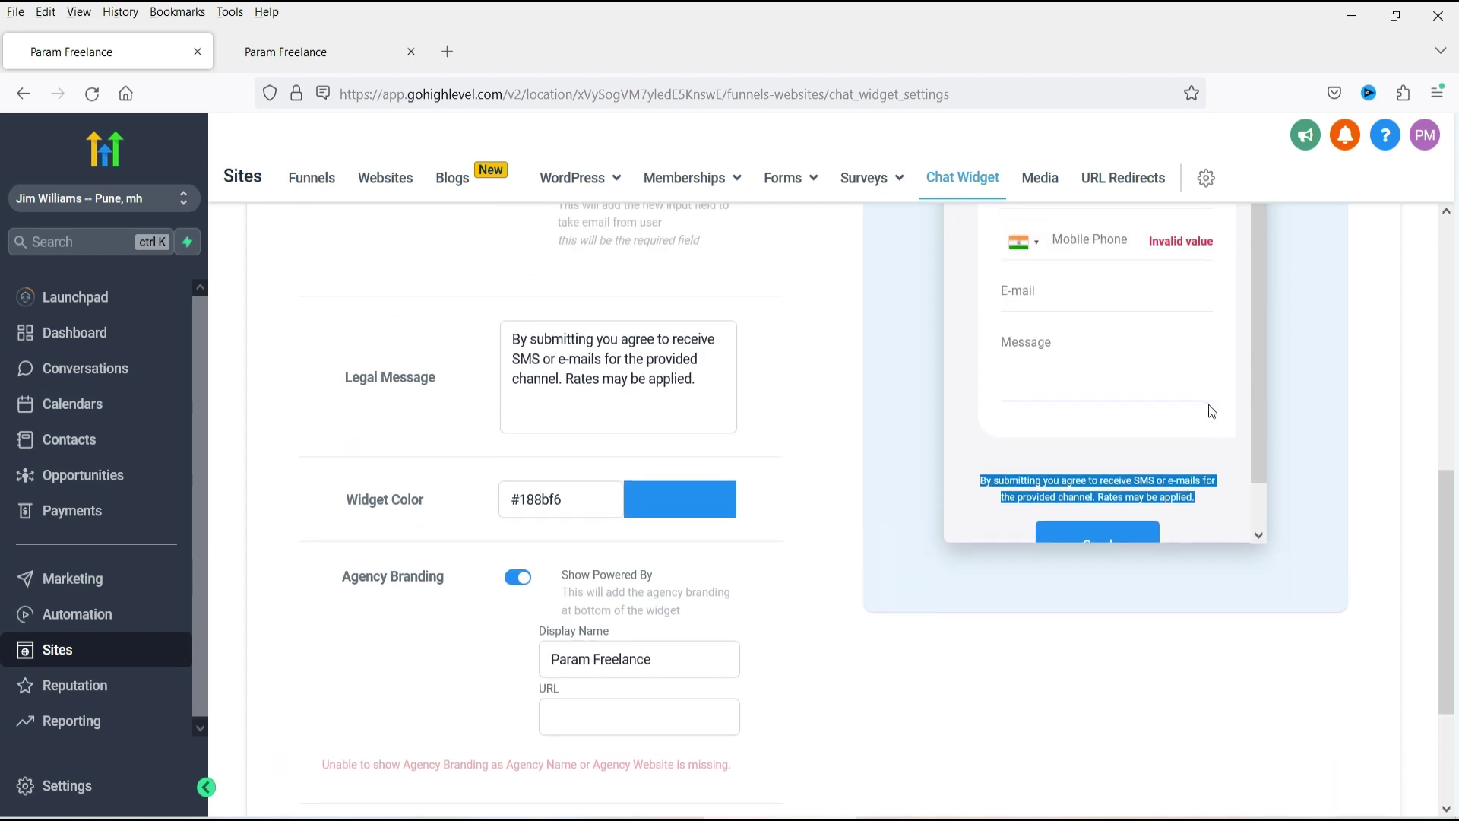
scroll(1212, 411, down, 1)
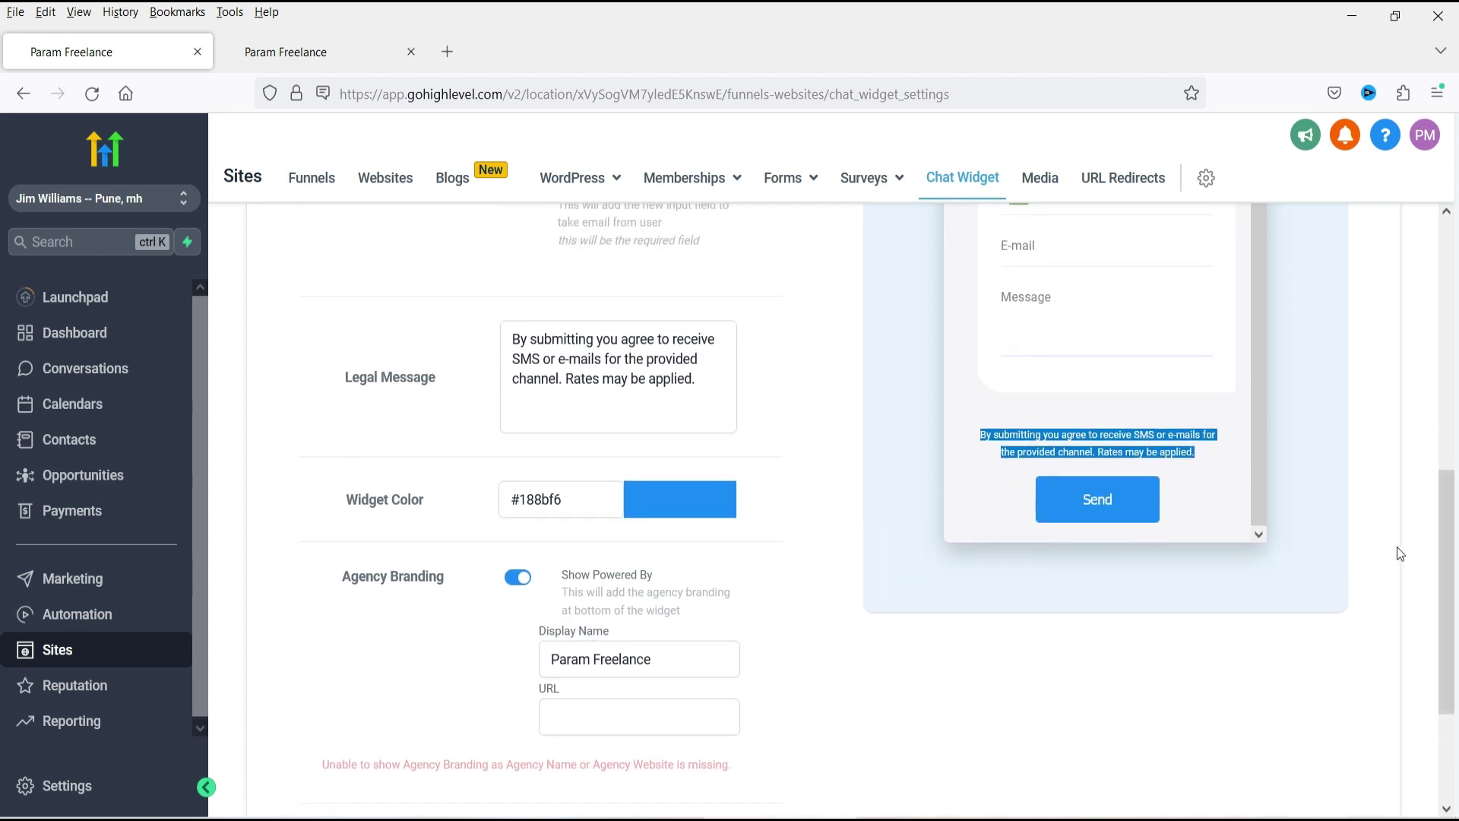
click(1146, 683)
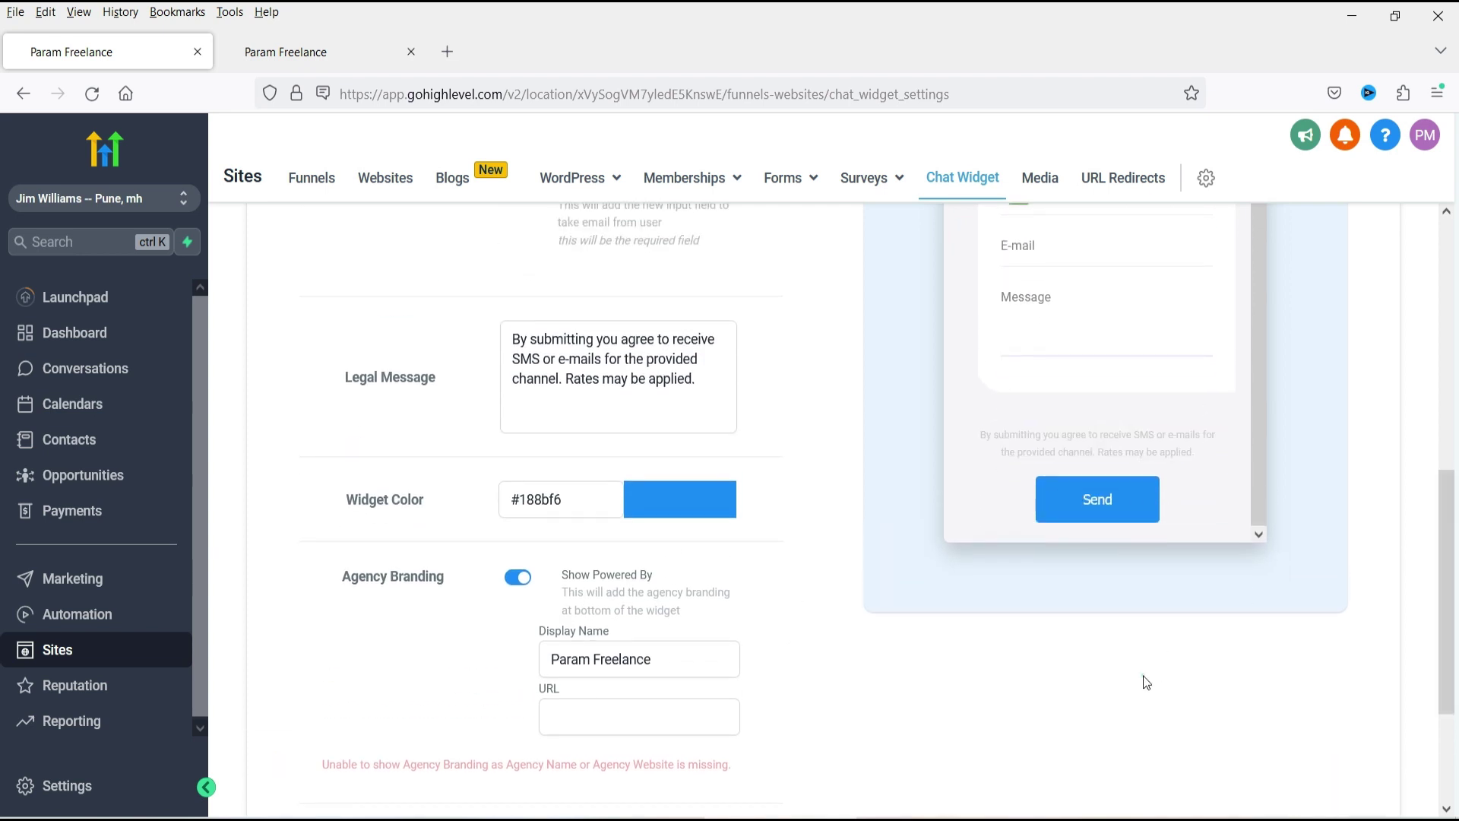
Change the widget colour to dark red #791D09.
click(700, 503)
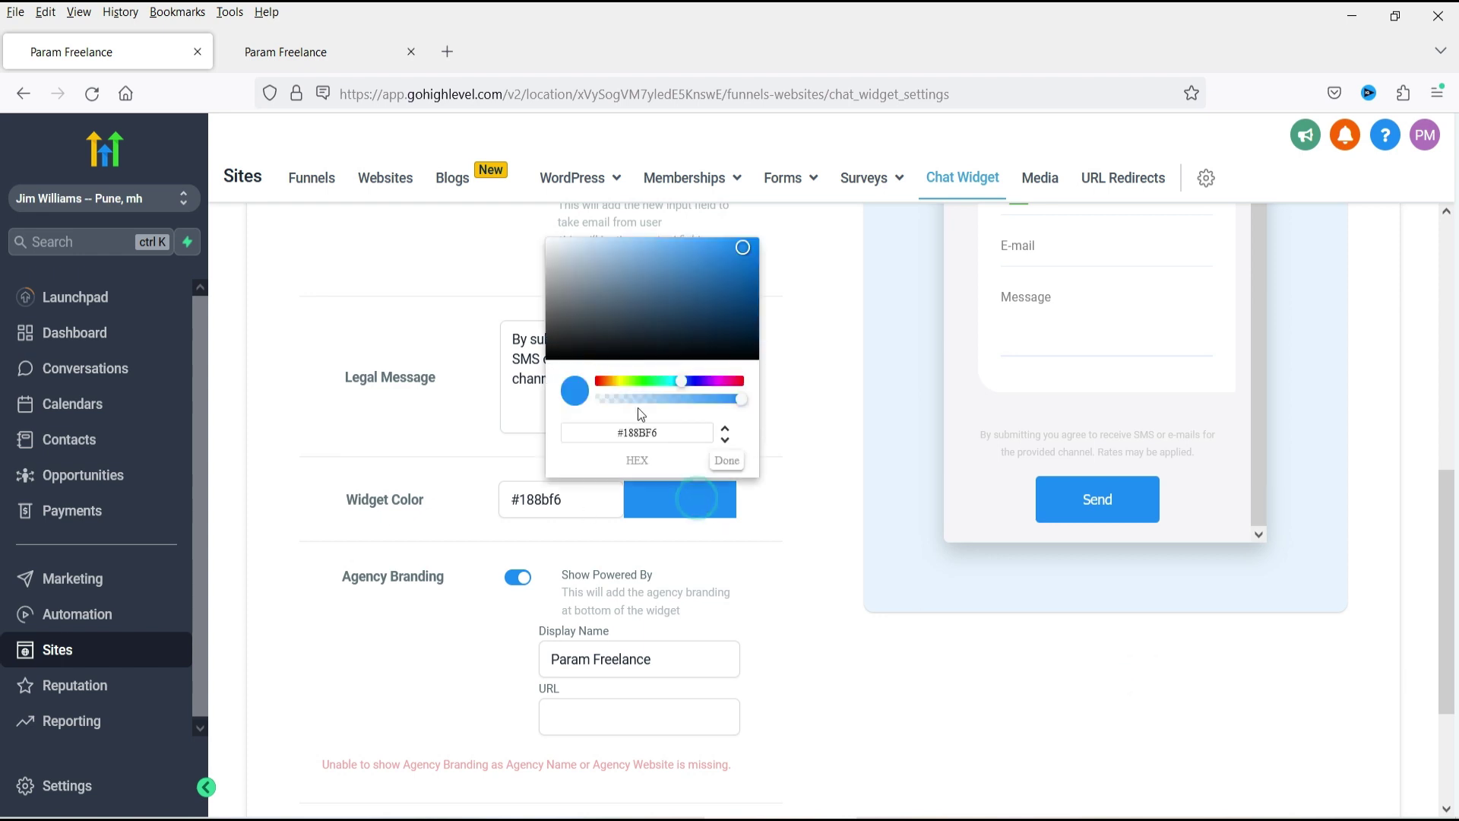
click(600, 381)
drag(737, 302, 746, 307)
scroll(1222, 641, up, 5)
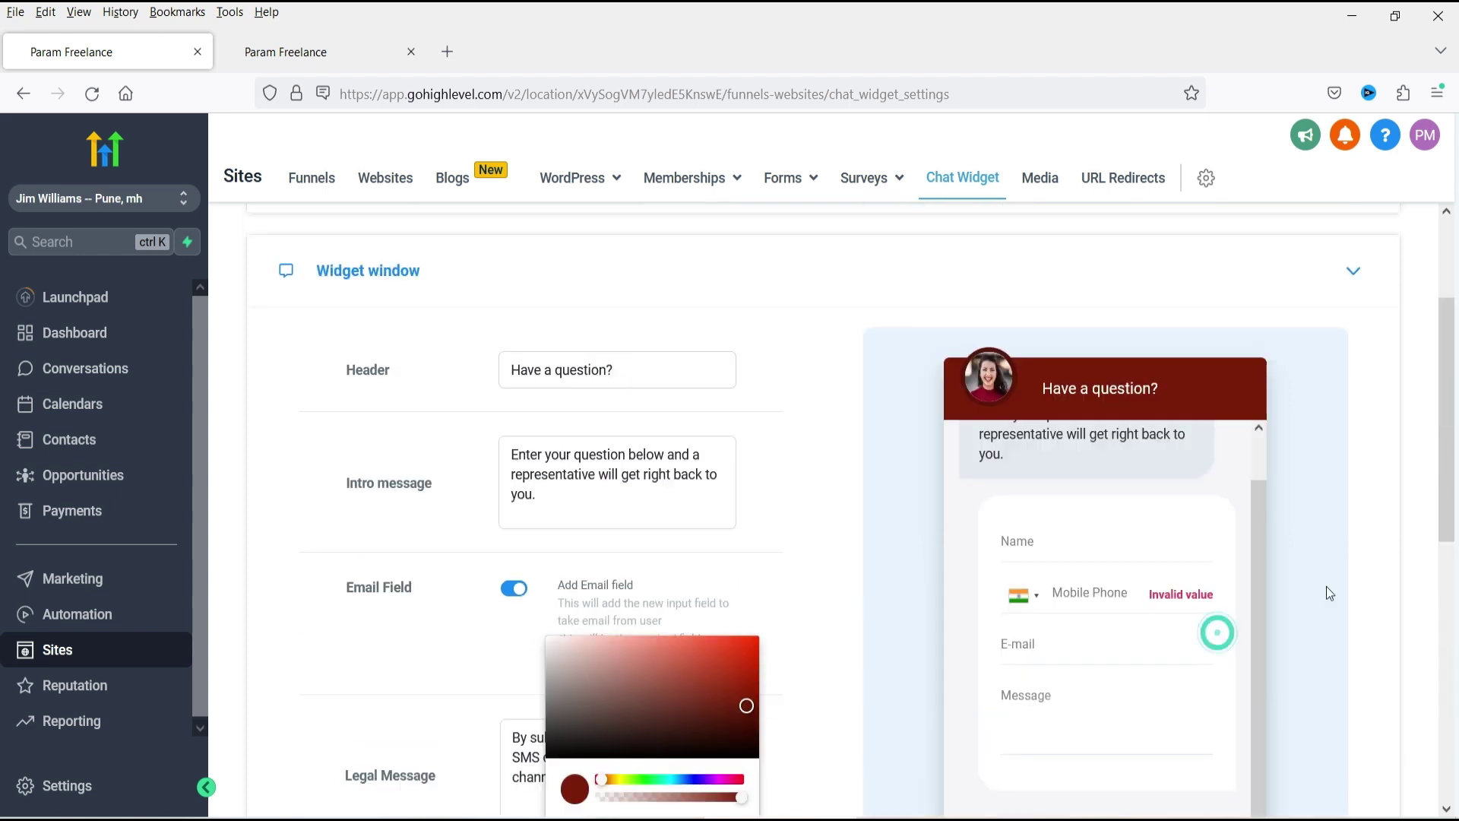
scroll(1114, 433, down, 4)
scroll(869, 432, down, 3)
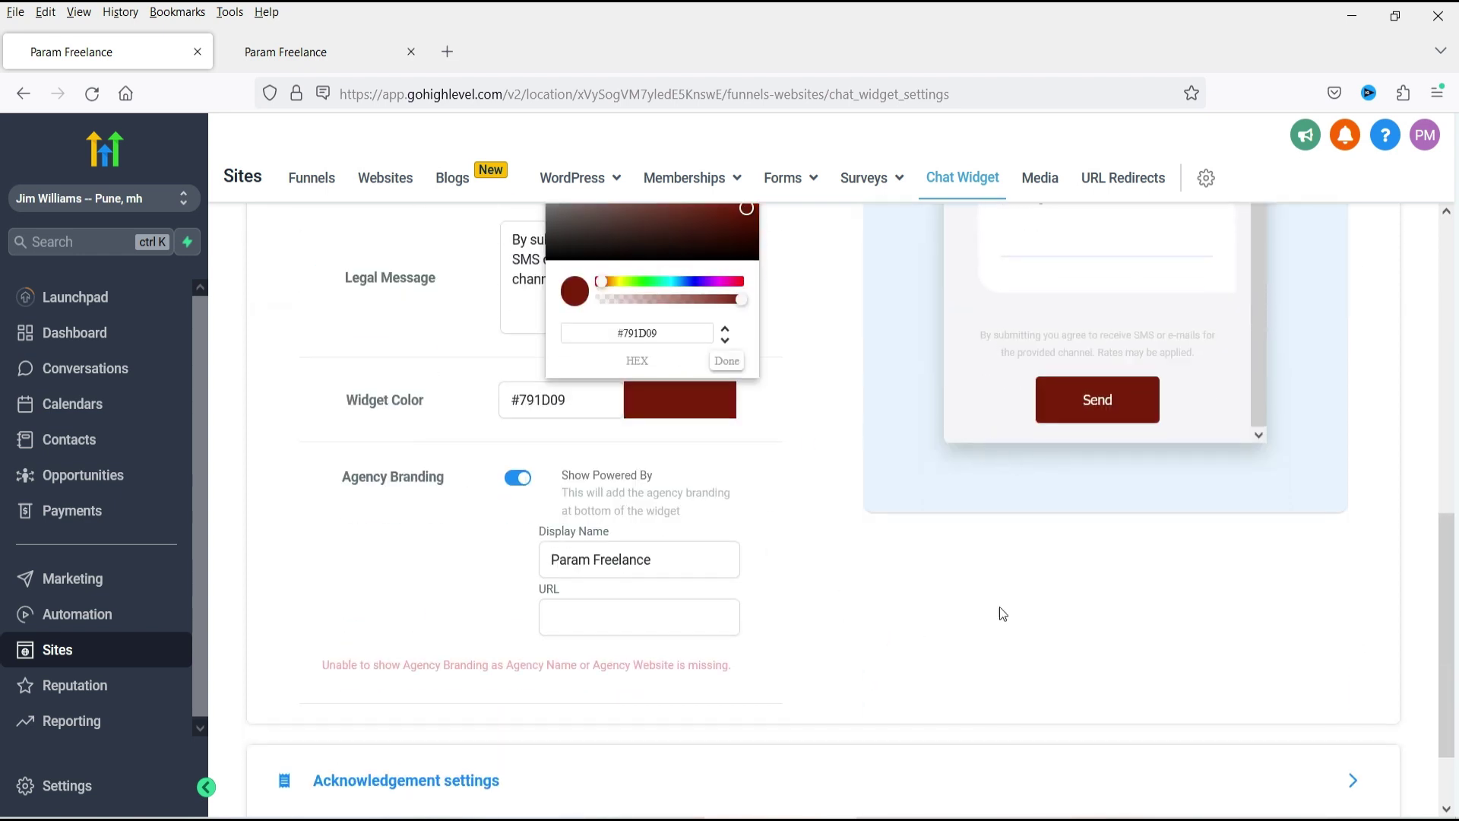
click(608, 615)
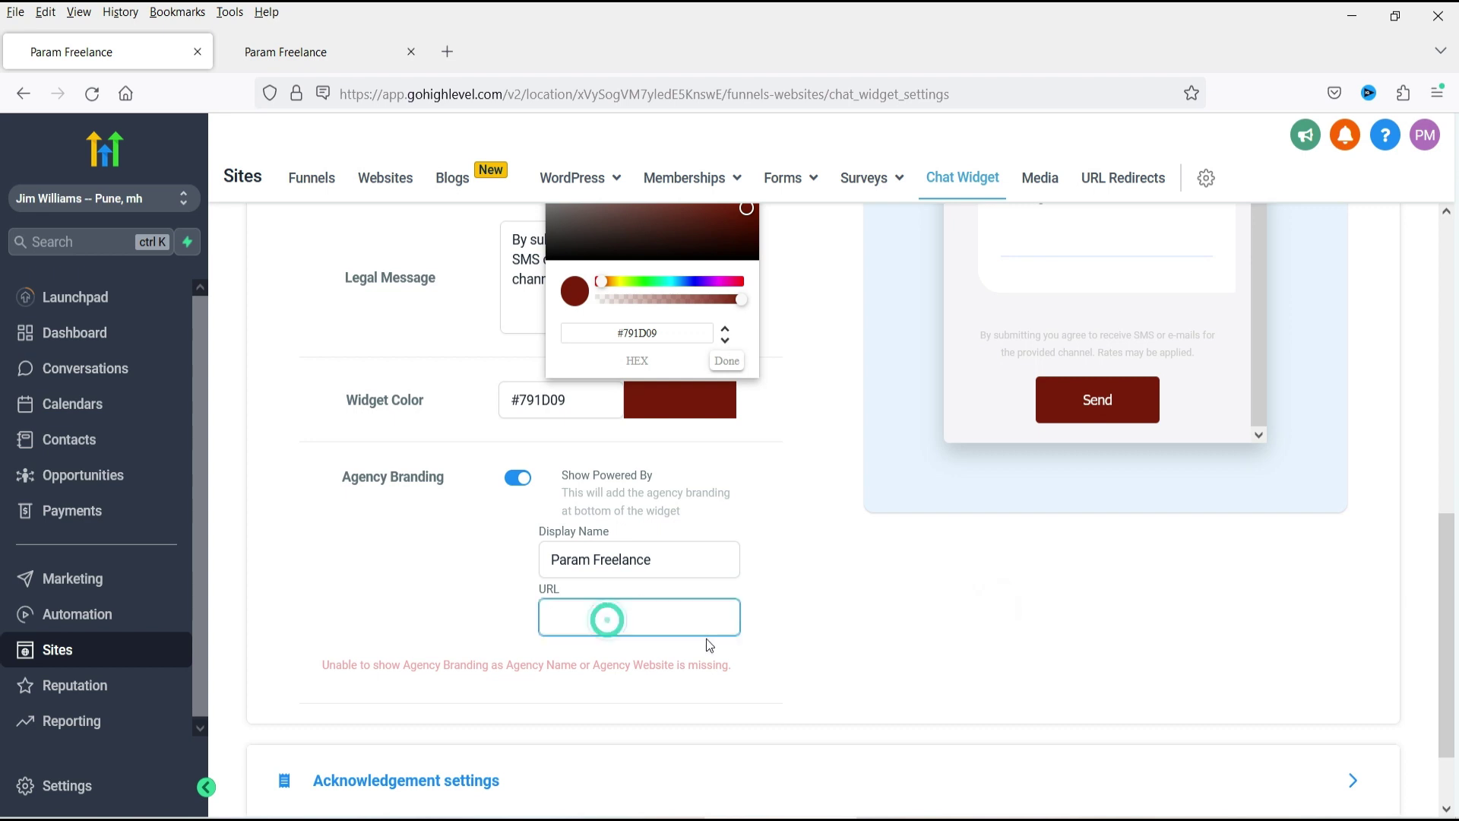
text(https)
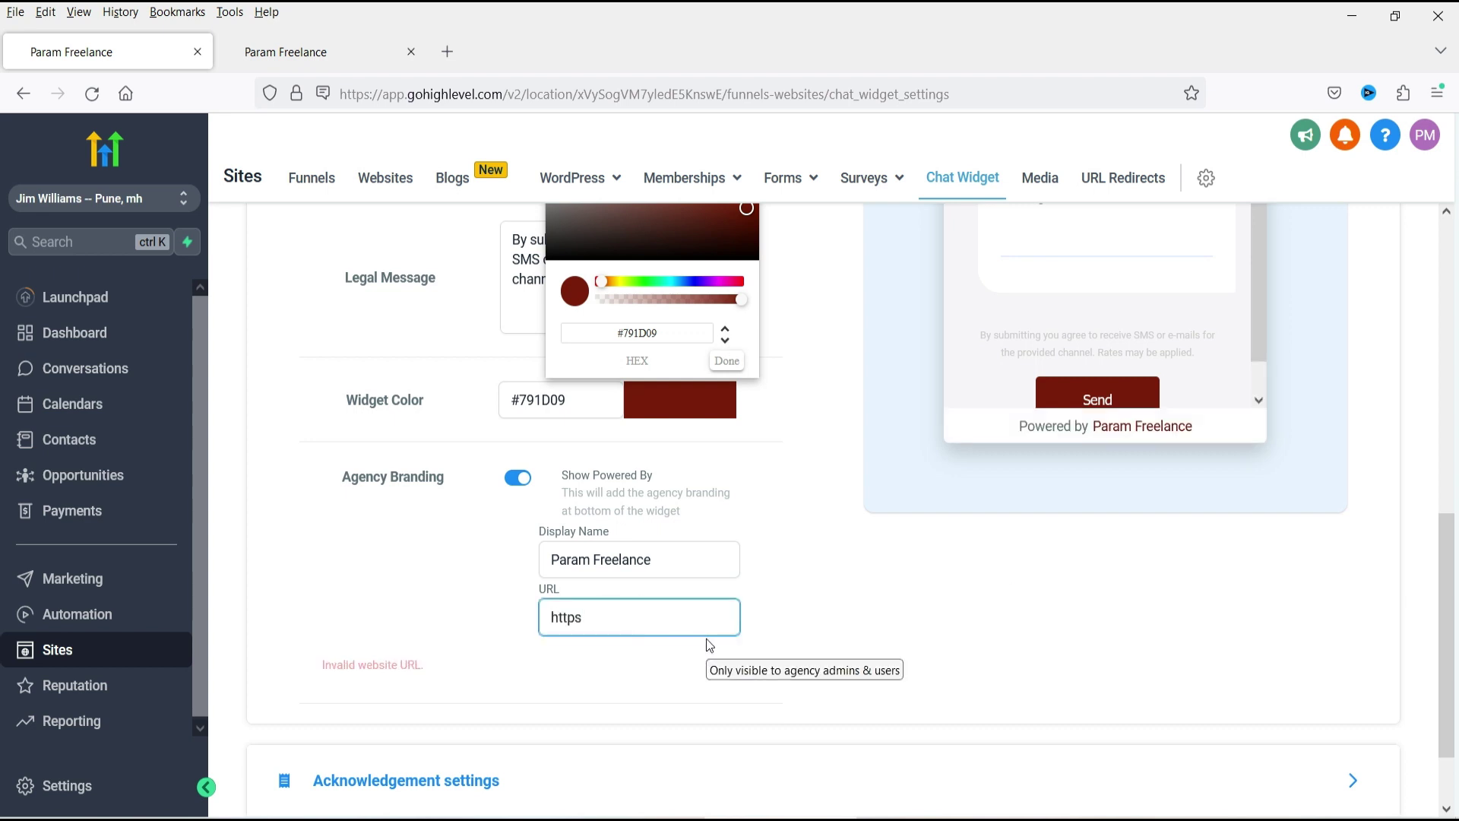
text(://)
key(ctrl+shift+Left)
key(ctrl+shift+Left)
key(BackSpace)
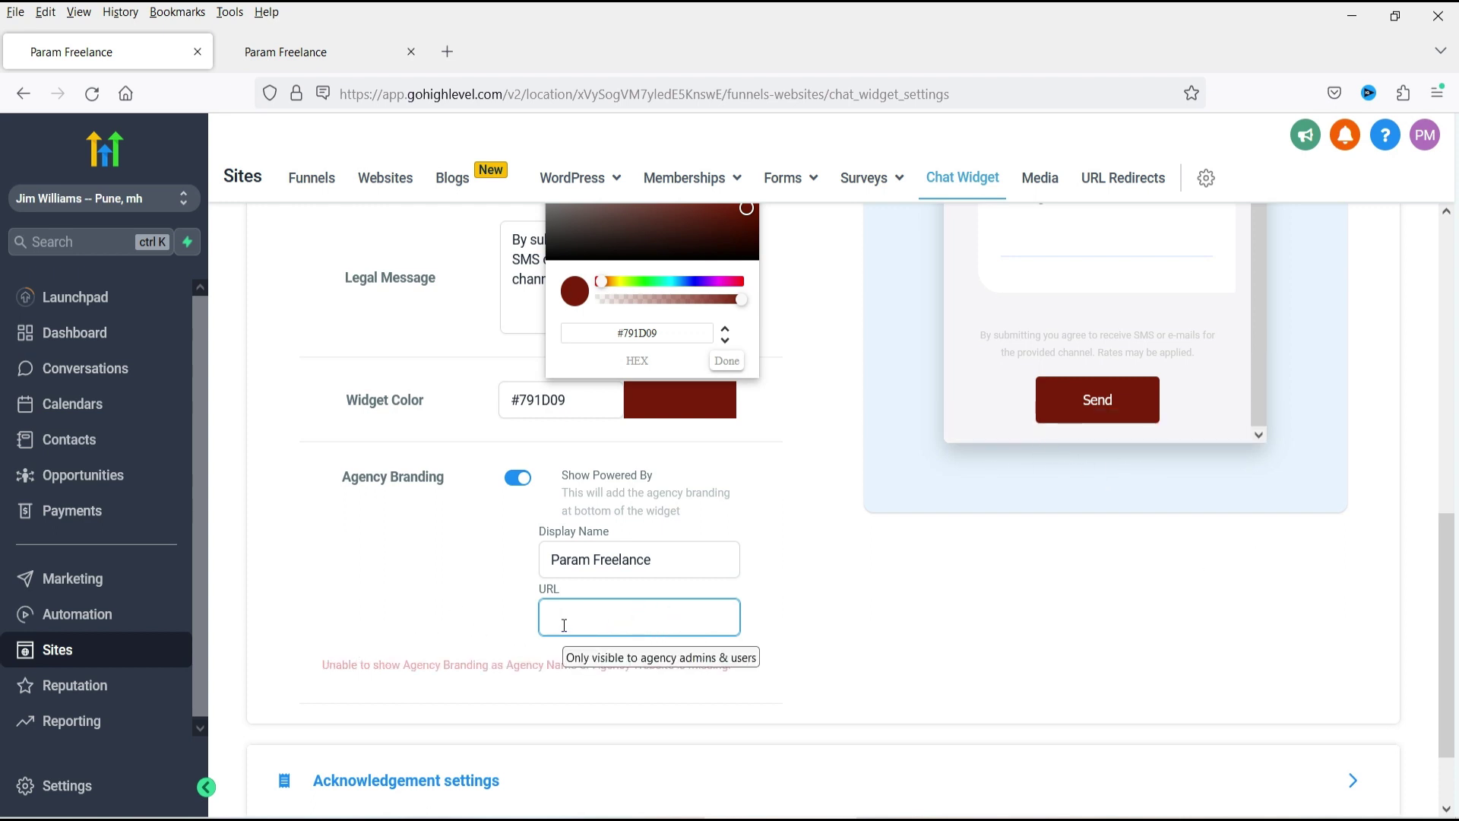
text(https://par)
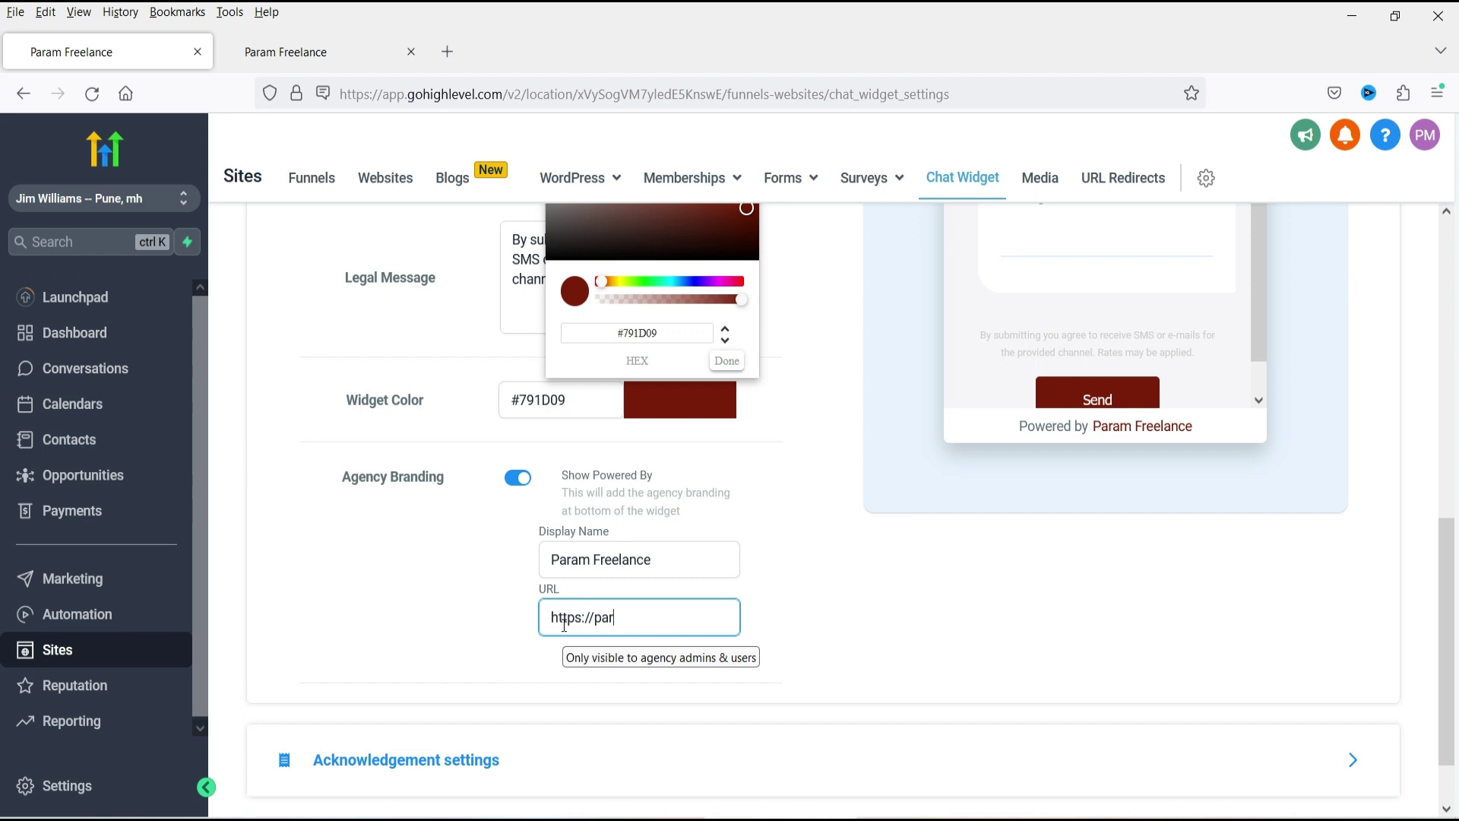
text(amfree)
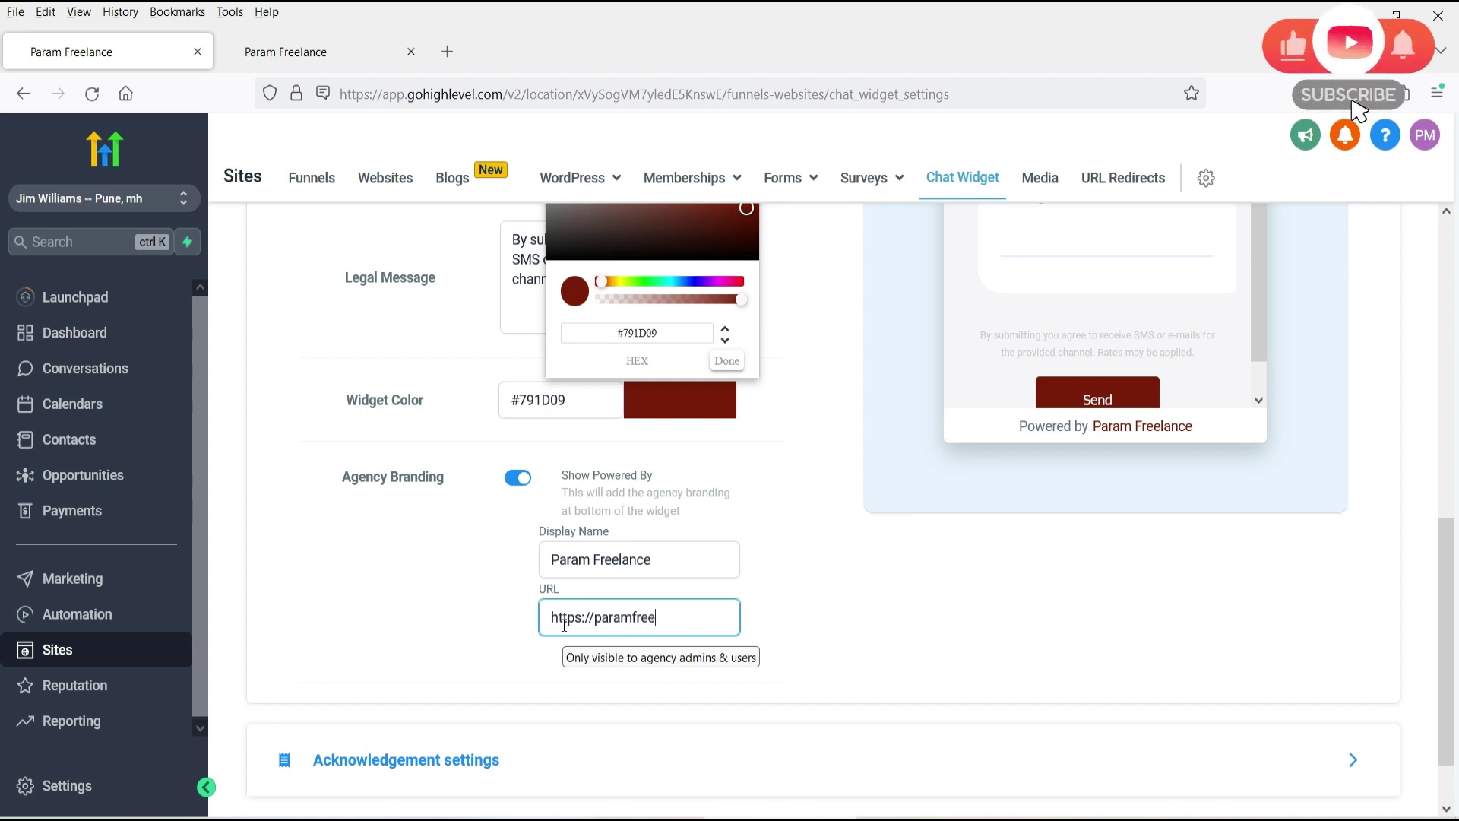
text(lance.com)
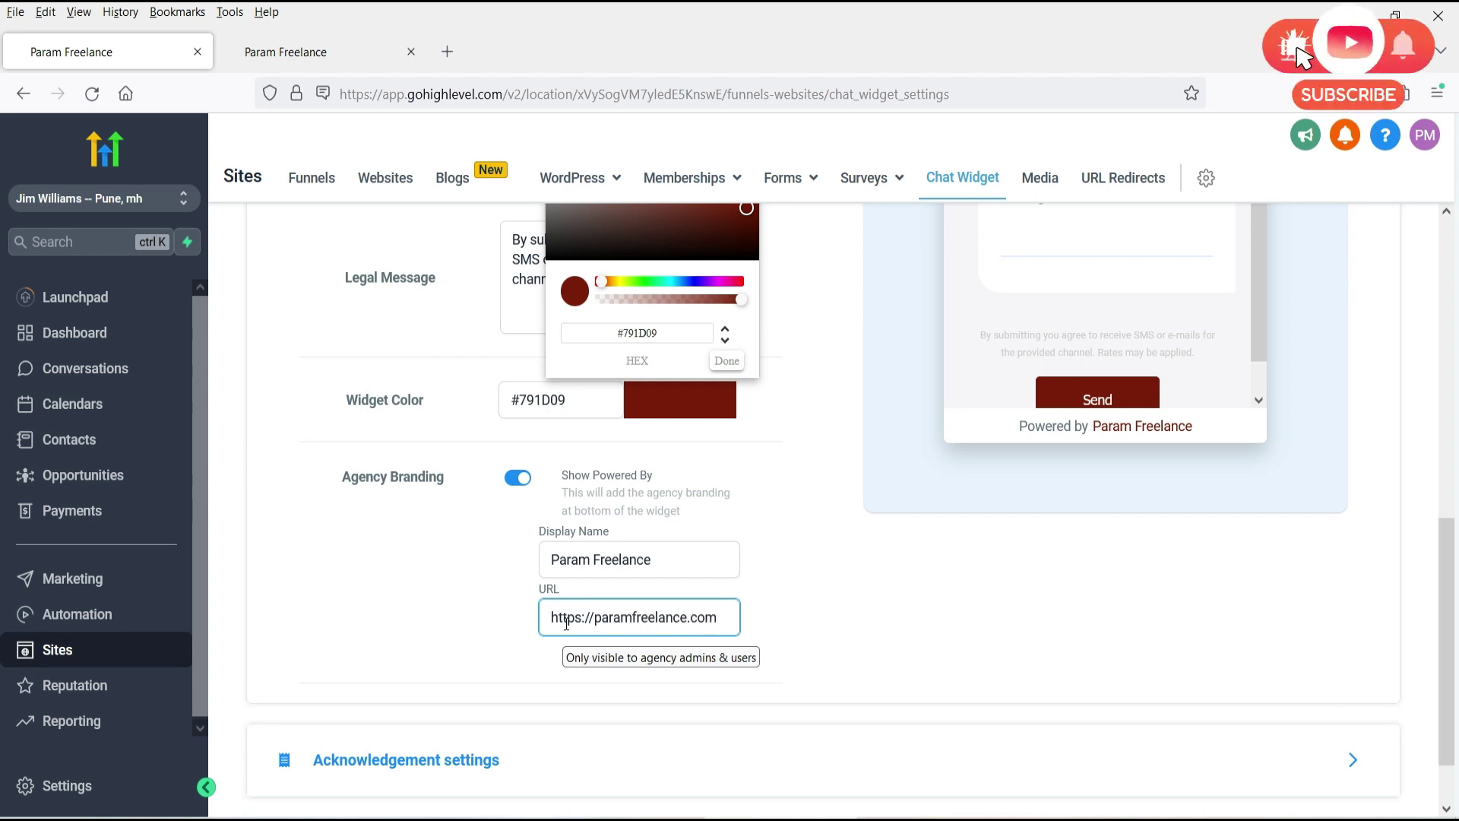
click(942, 564)
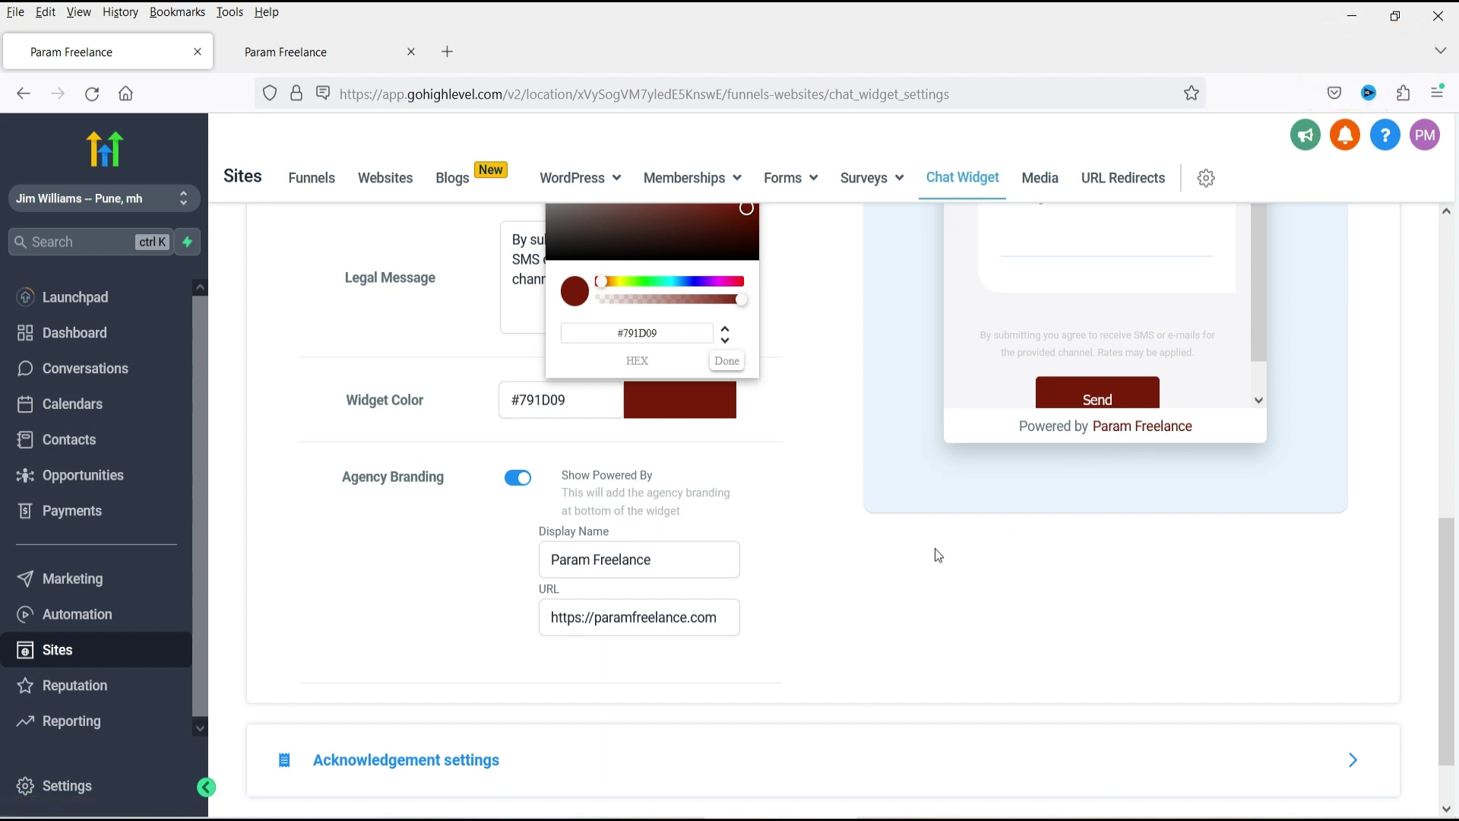
scroll(465, 720, down, 1)
In Acknowledgement settings, enter the support e-mail address as the Customer Support contact.
click(572, 684)
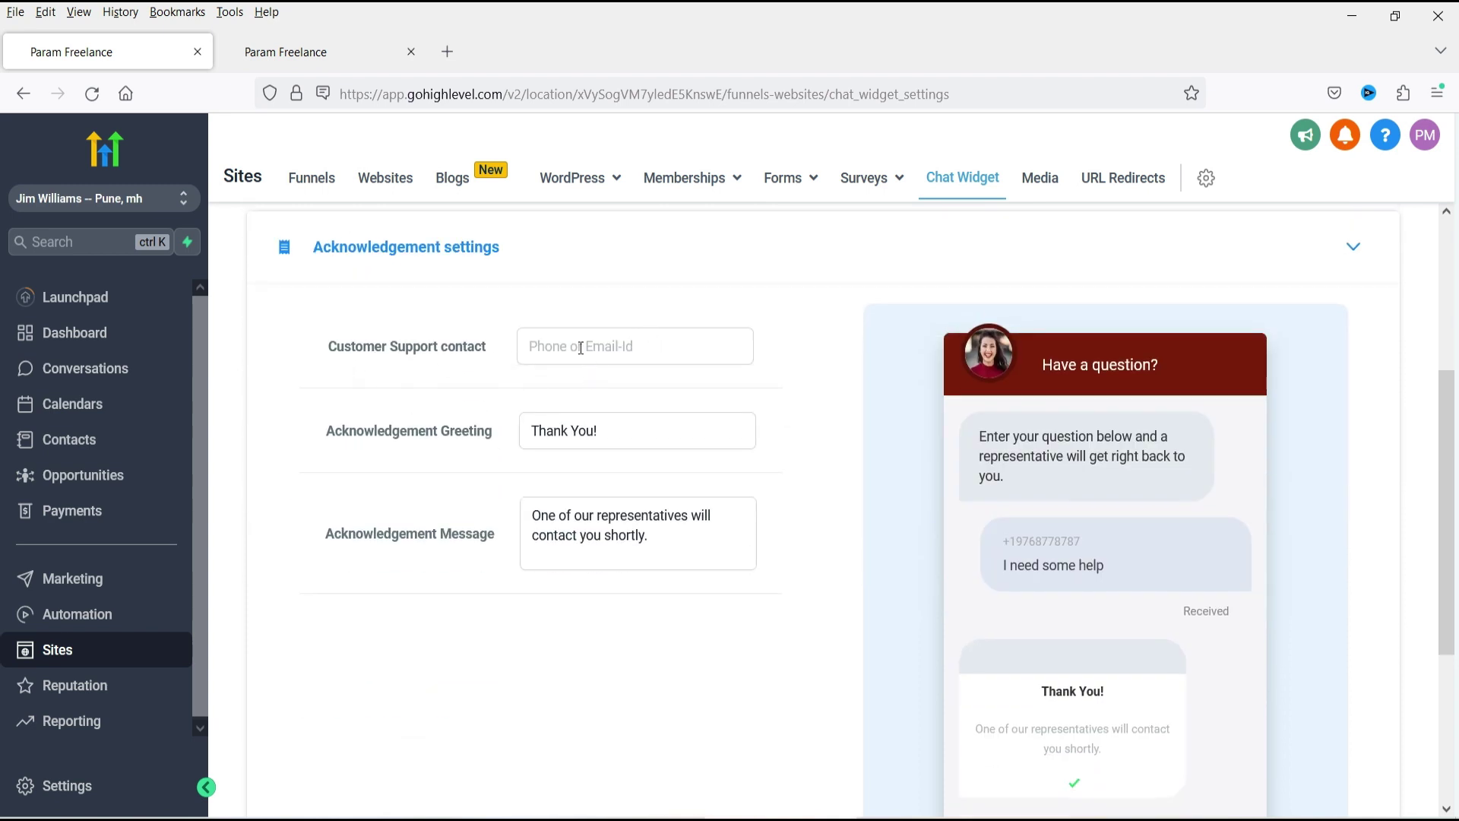
scroll(1328, 461, down, 3)
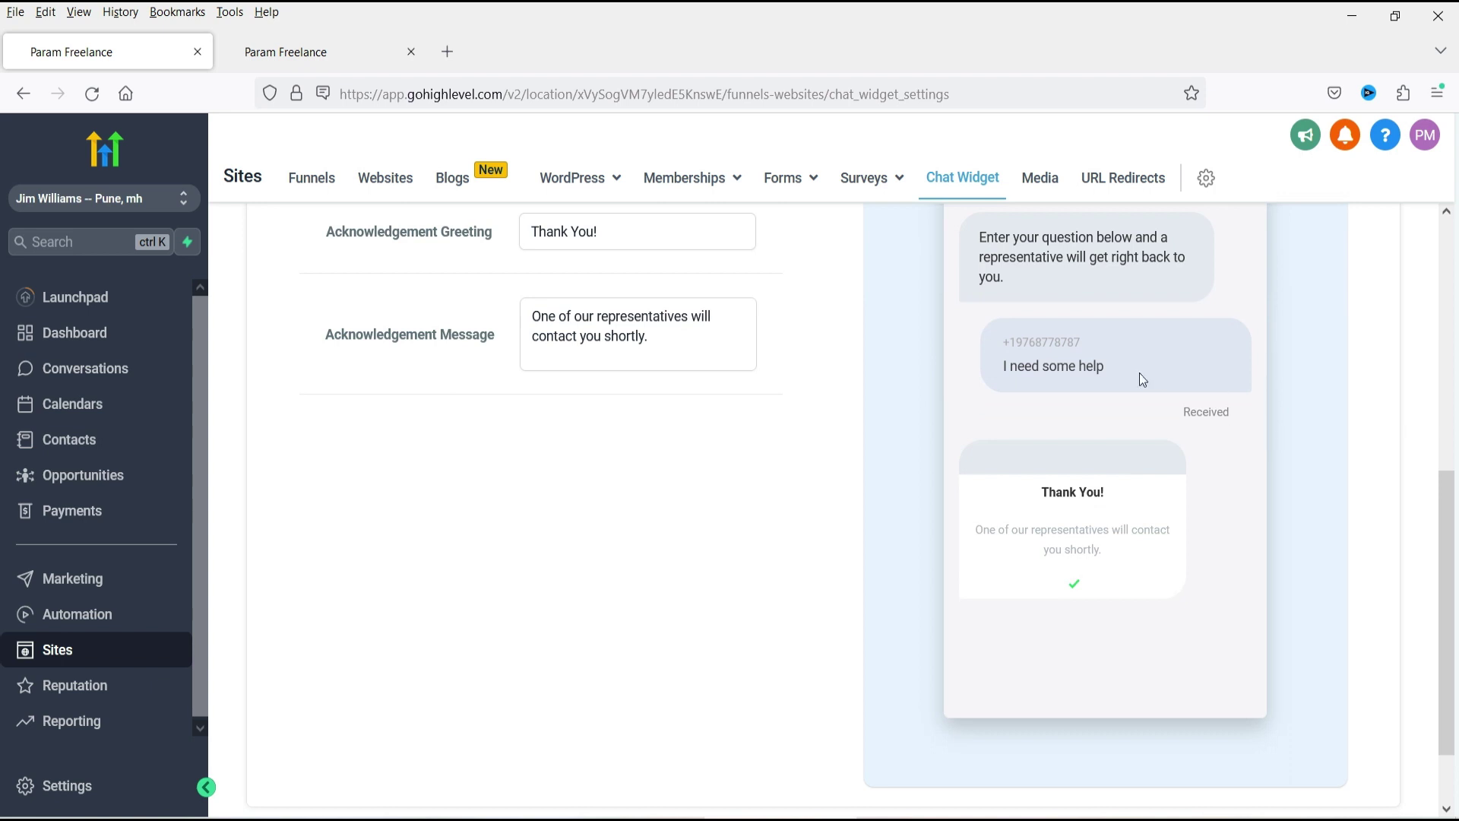
scroll(602, 332, up, 2)
click(564, 246)
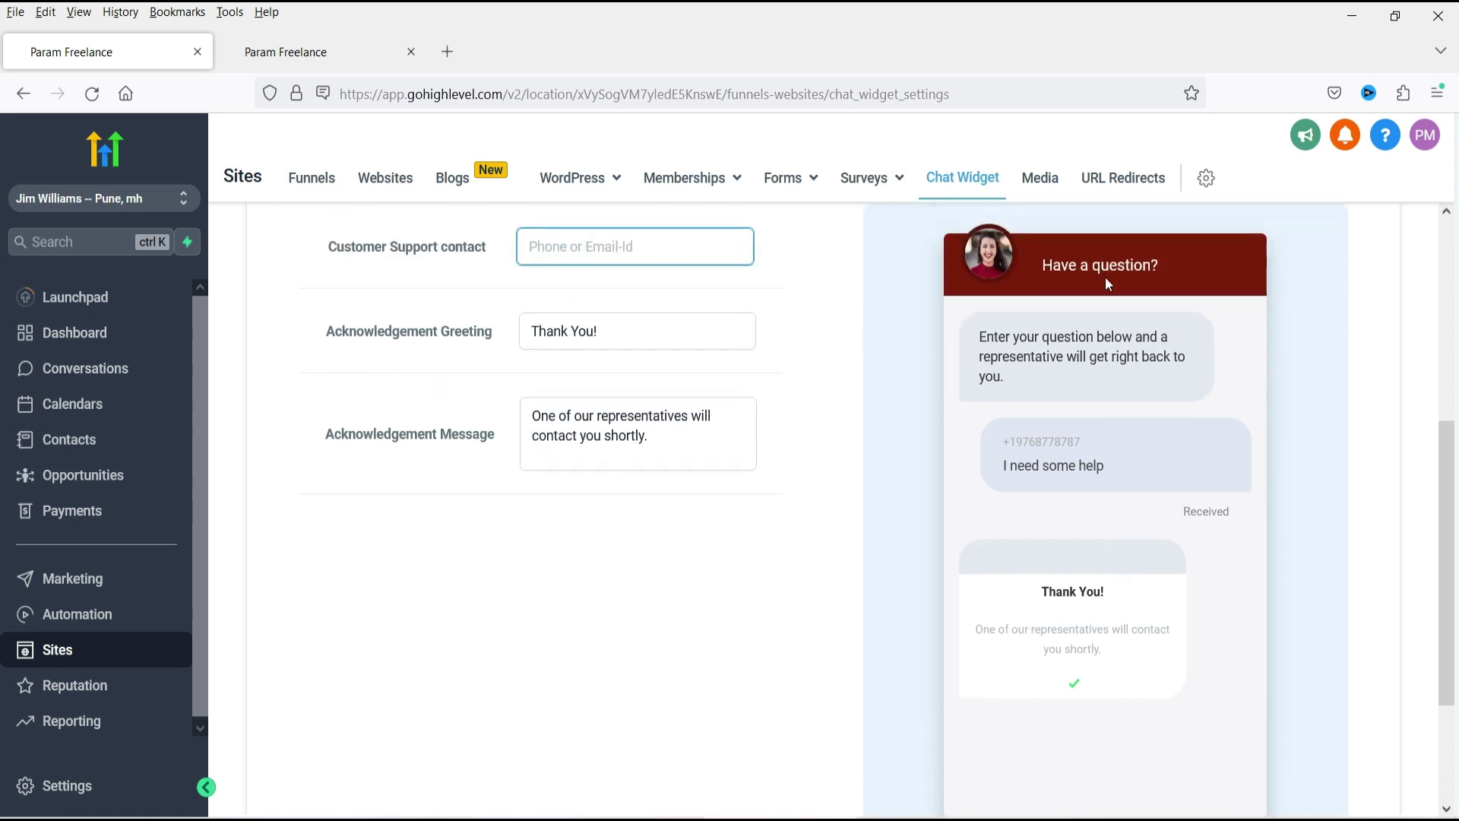
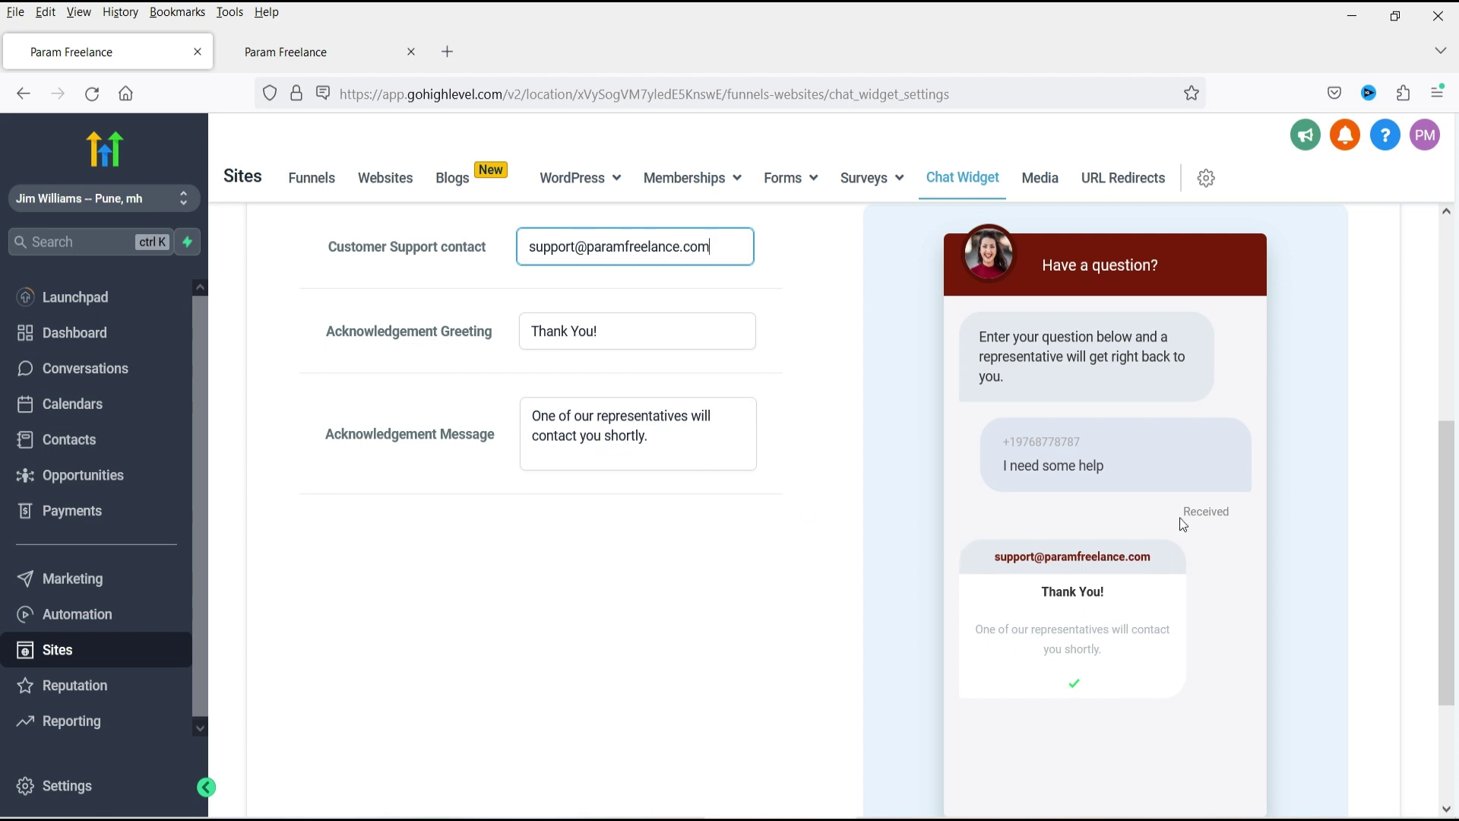
Save the updated chat widget settings.
scroll(1170, 524, down, 3)
scroll(1110, 503, up, 5)
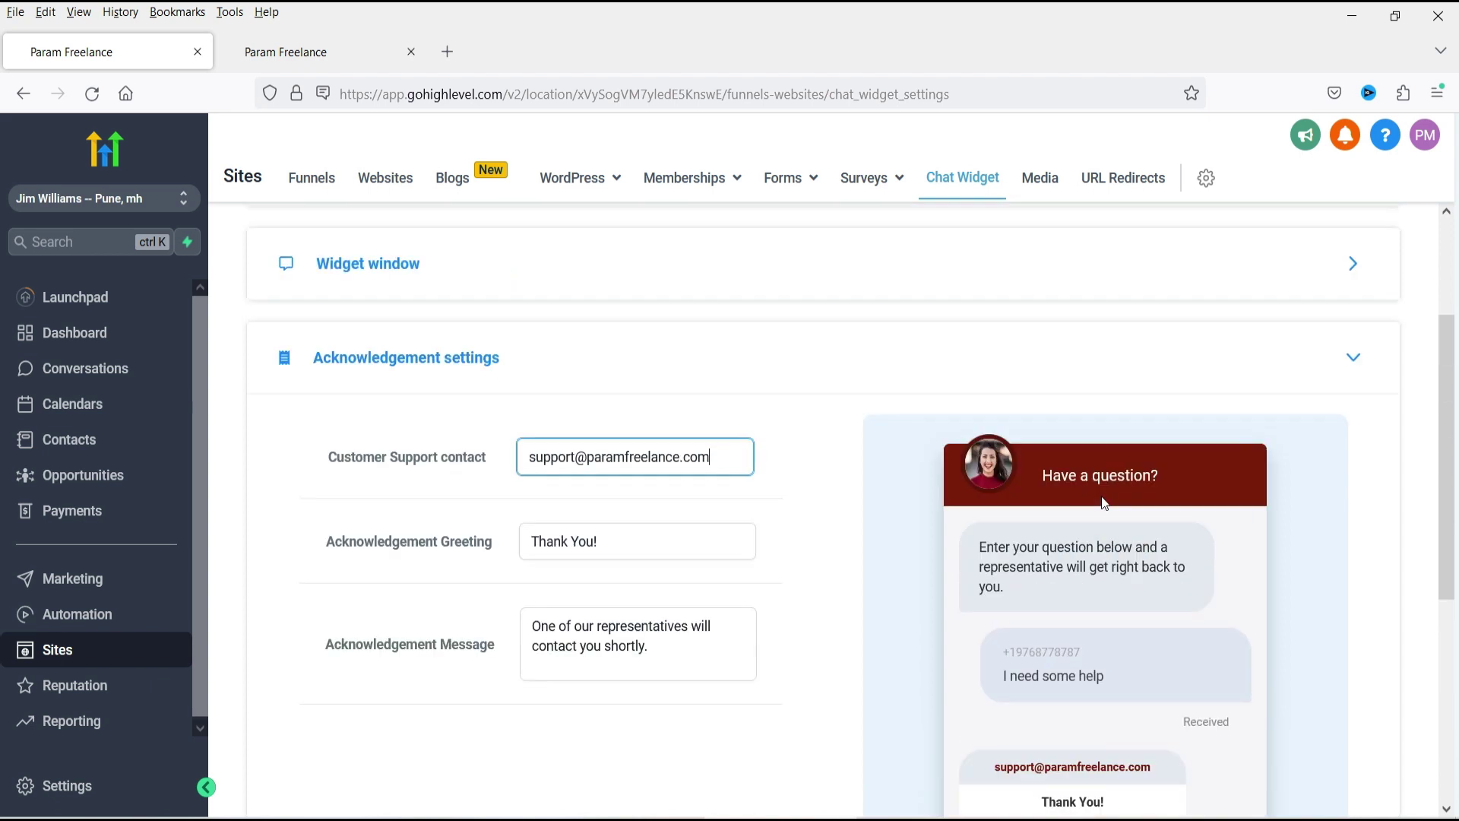
scroll(988, 532, down, 5)
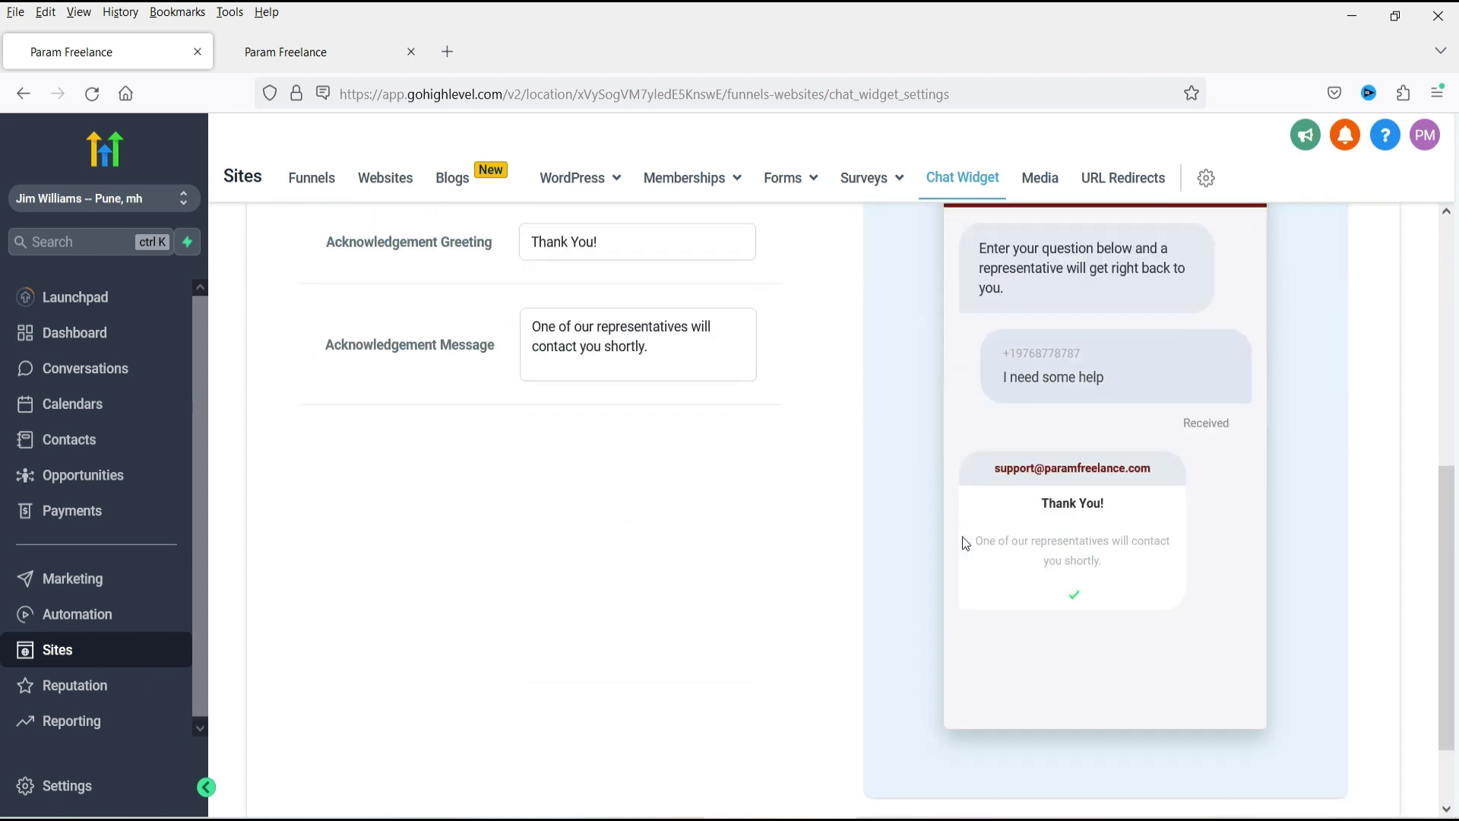
click(1379, 762)
scroll(756, 430, up, 5)
scroll(1277, 570, down, 4)
scroll(1423, 667, down, 5)
click(1362, 756)
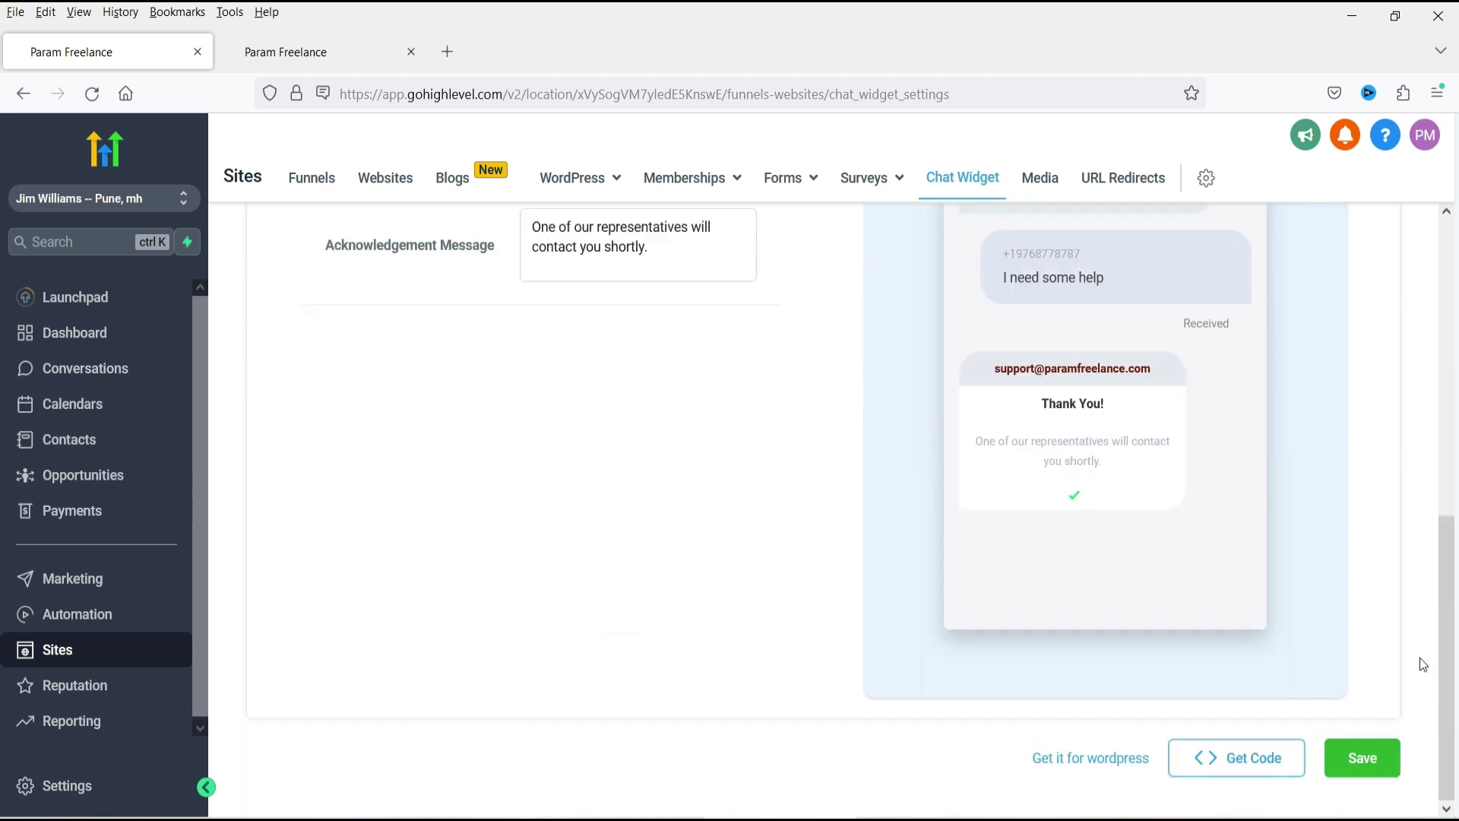
Copy the widget's 'via code' embed snippet after comparing the GTM version, then switch to WordPress.
scroll(1413, 608, up, 7)
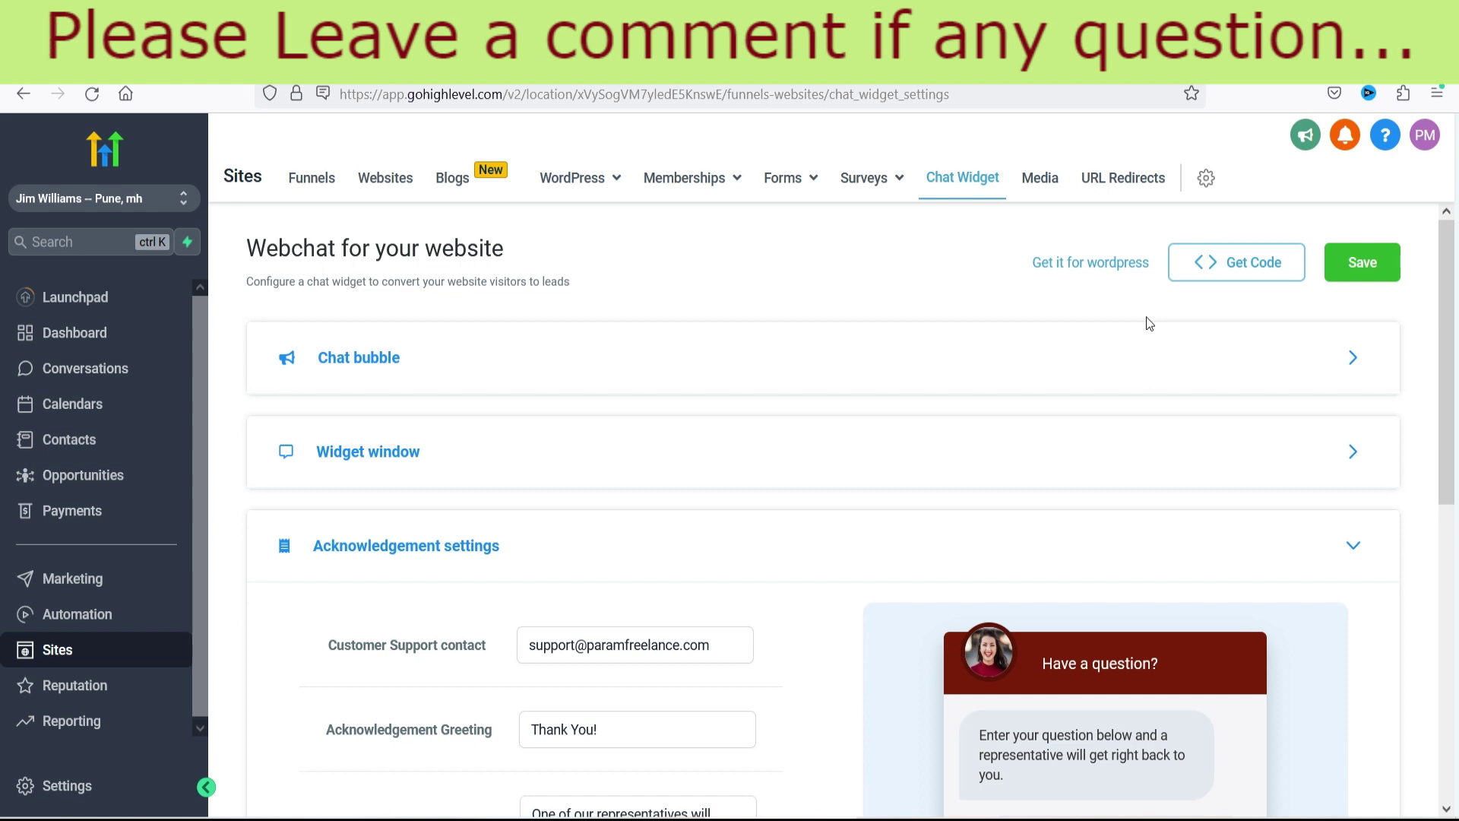
click(1244, 266)
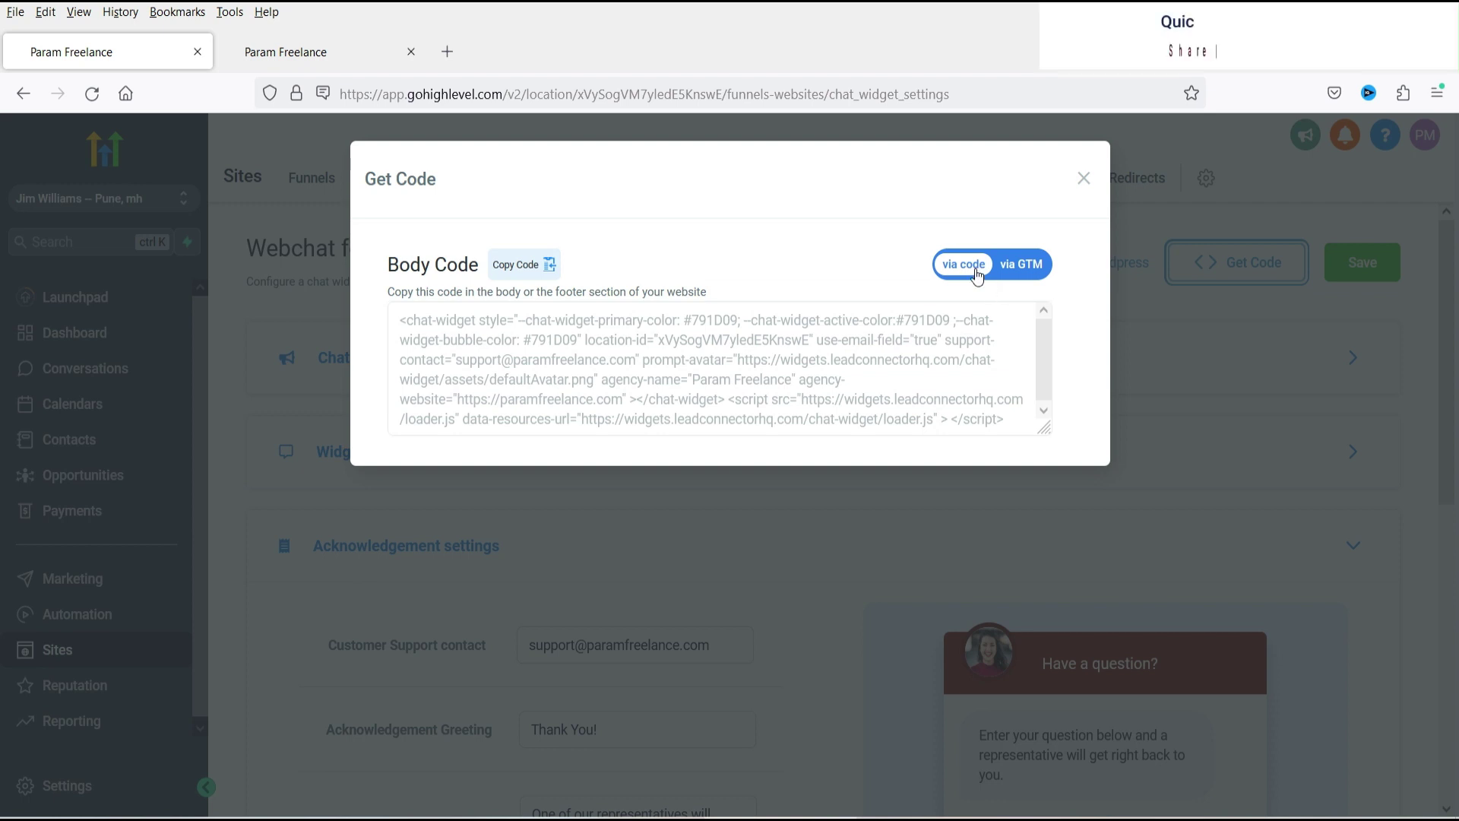
click(1023, 269)
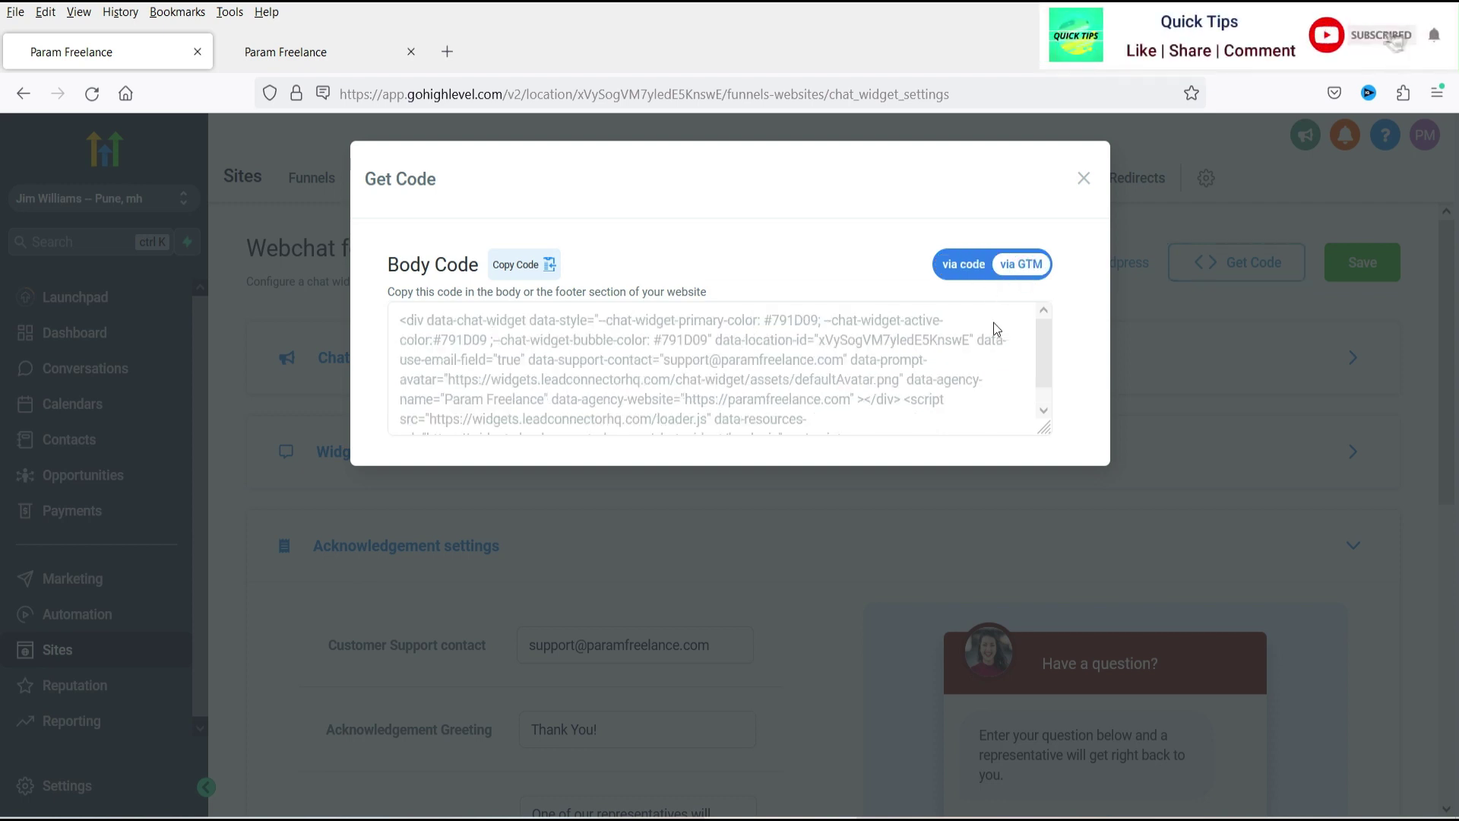
click(957, 266)
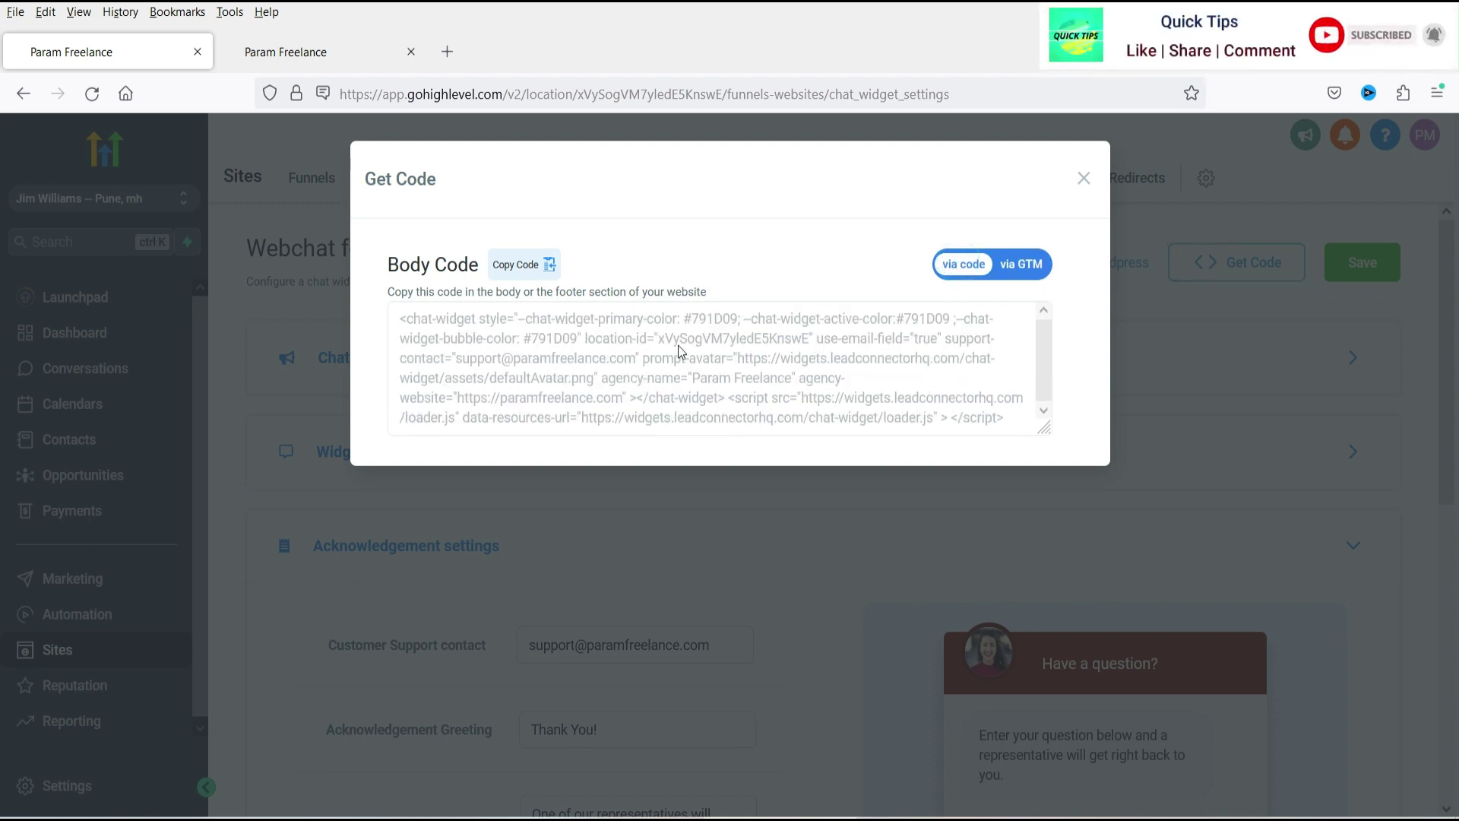
click(520, 266)
key(alt+Tab)
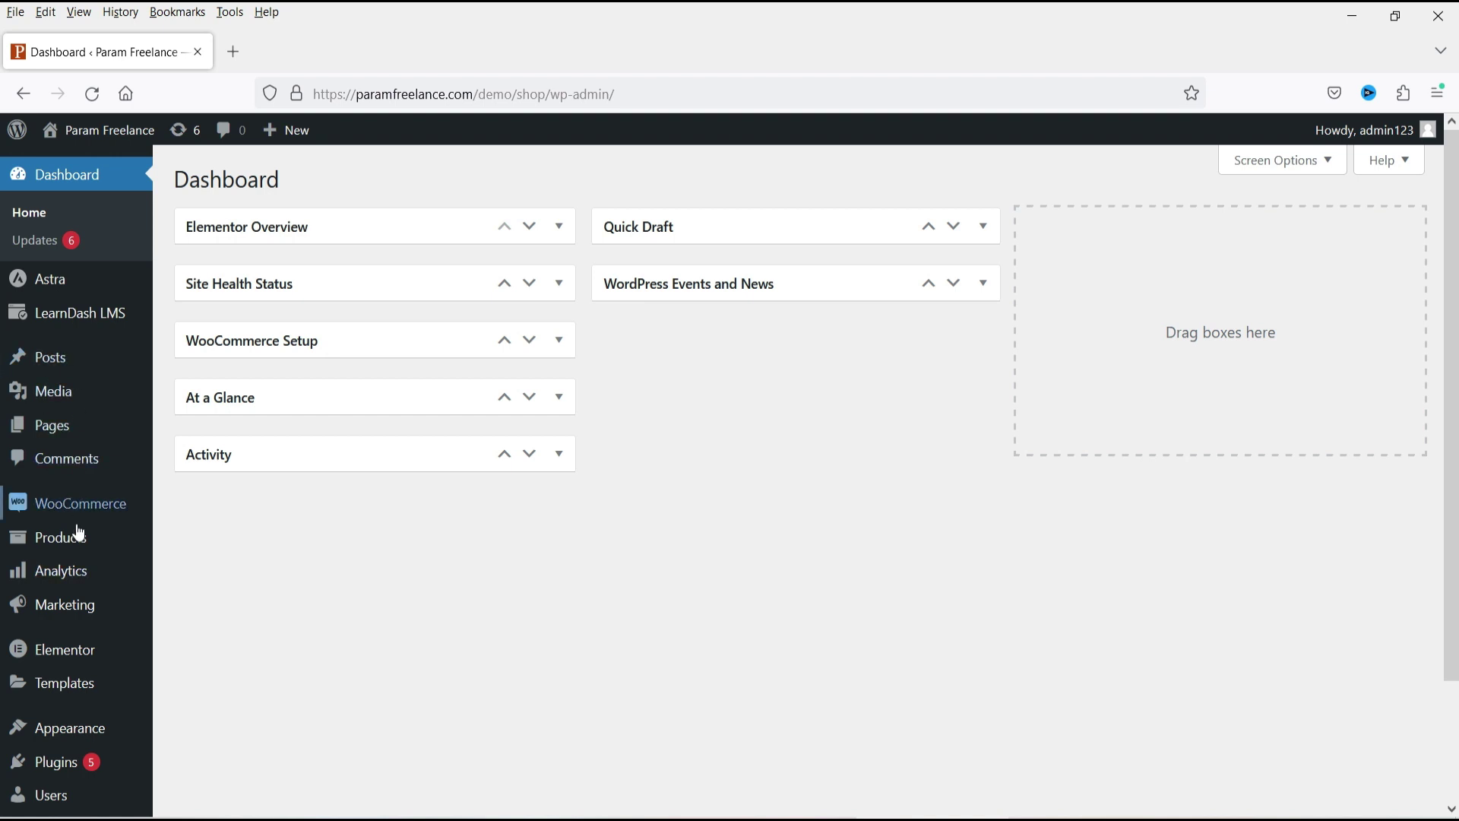
scroll(219, 585, down, 2)
mouse_move(90, 517)
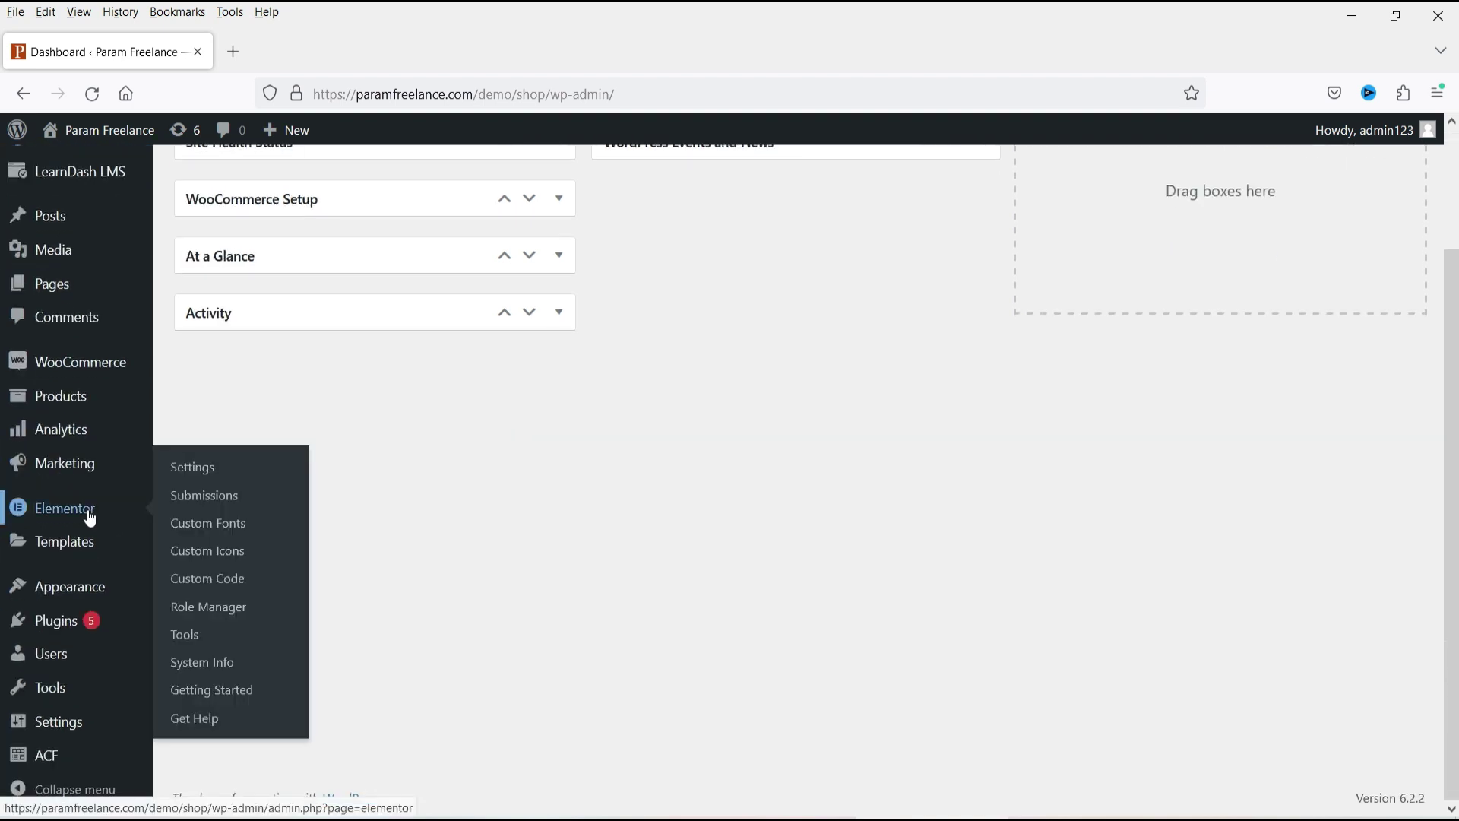
right_click(228, 579)
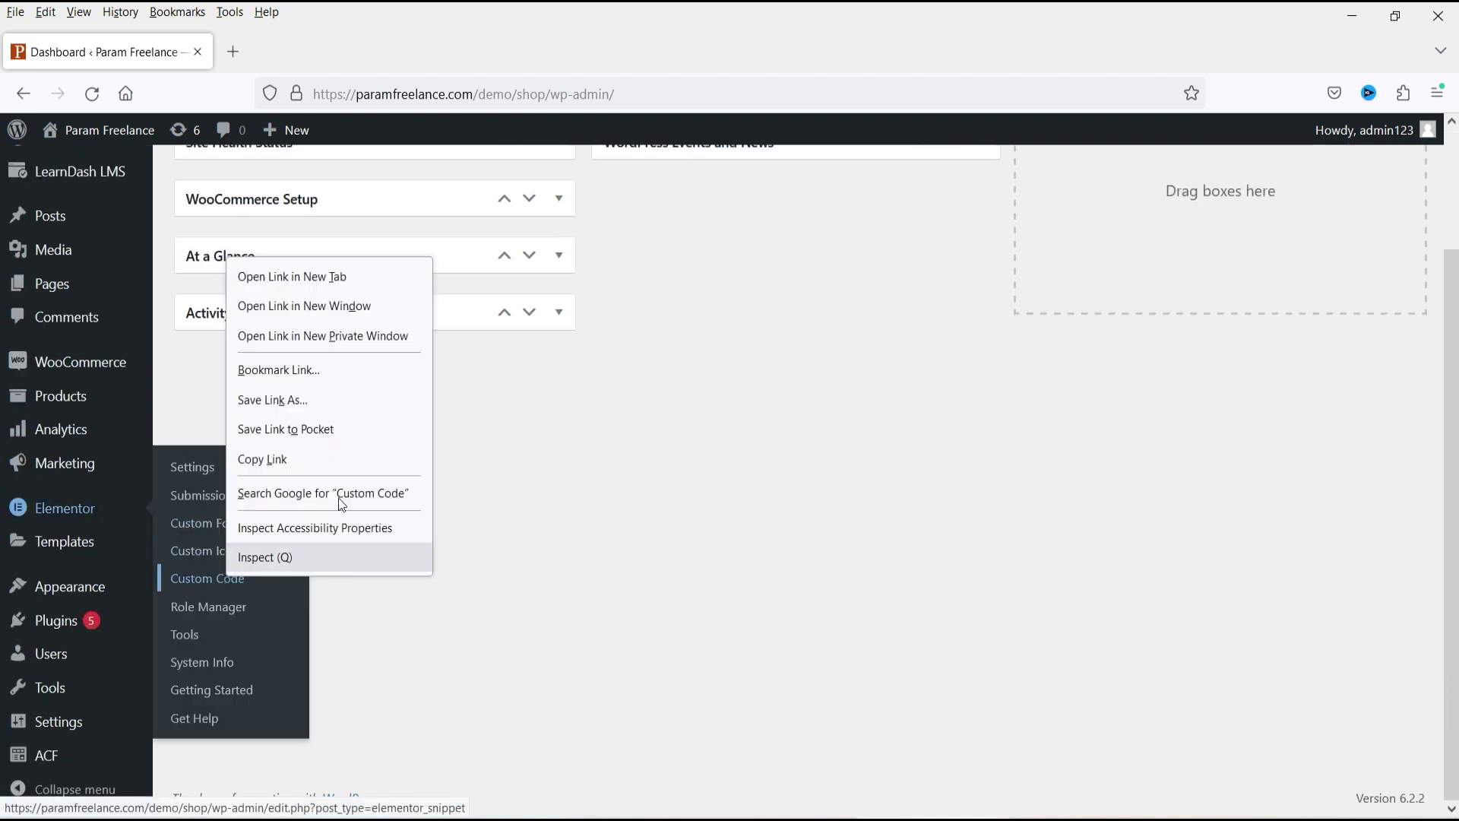
click(323, 276)
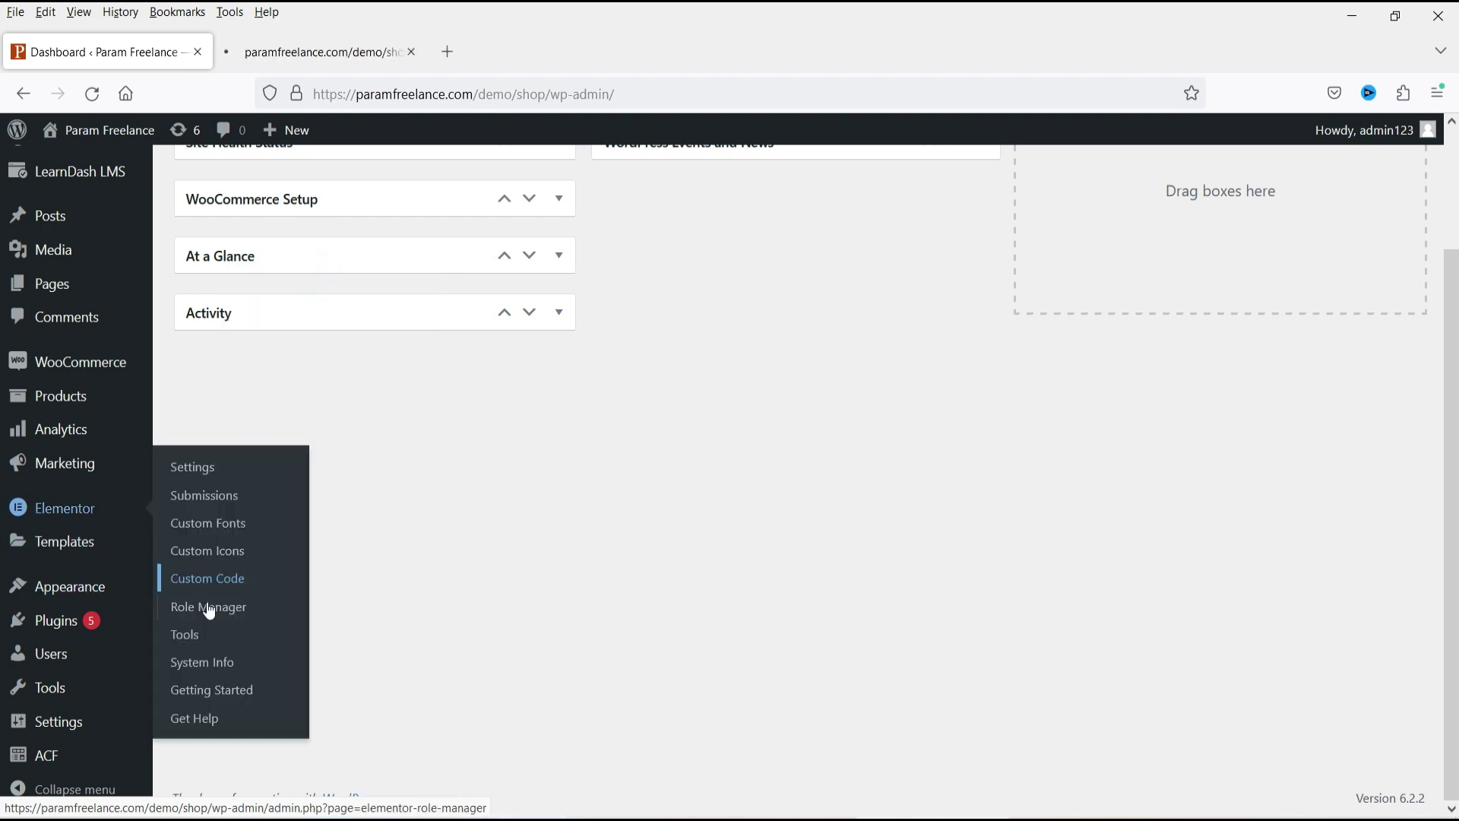
click(344, 53)
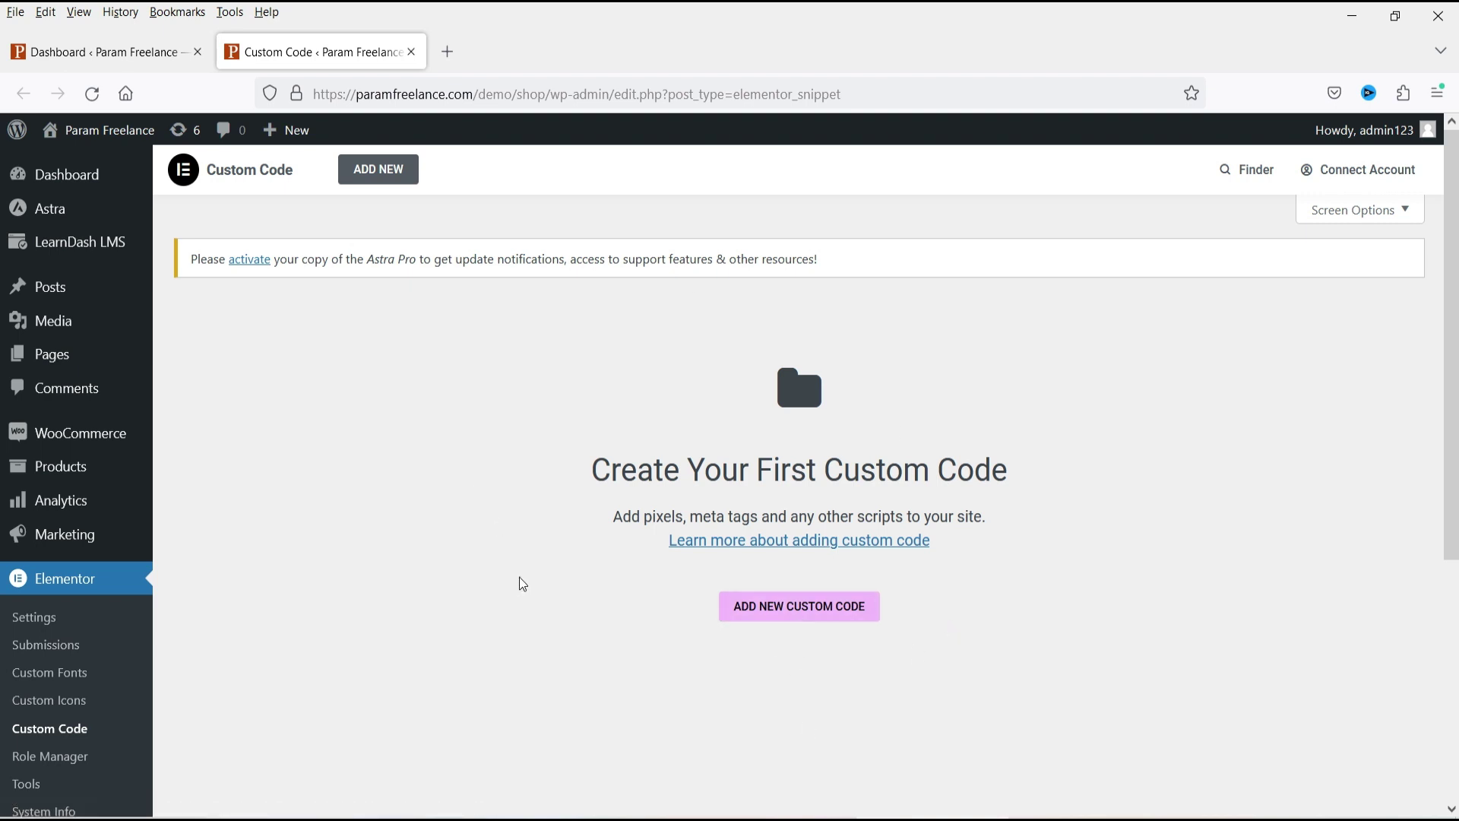
click(411, 52)
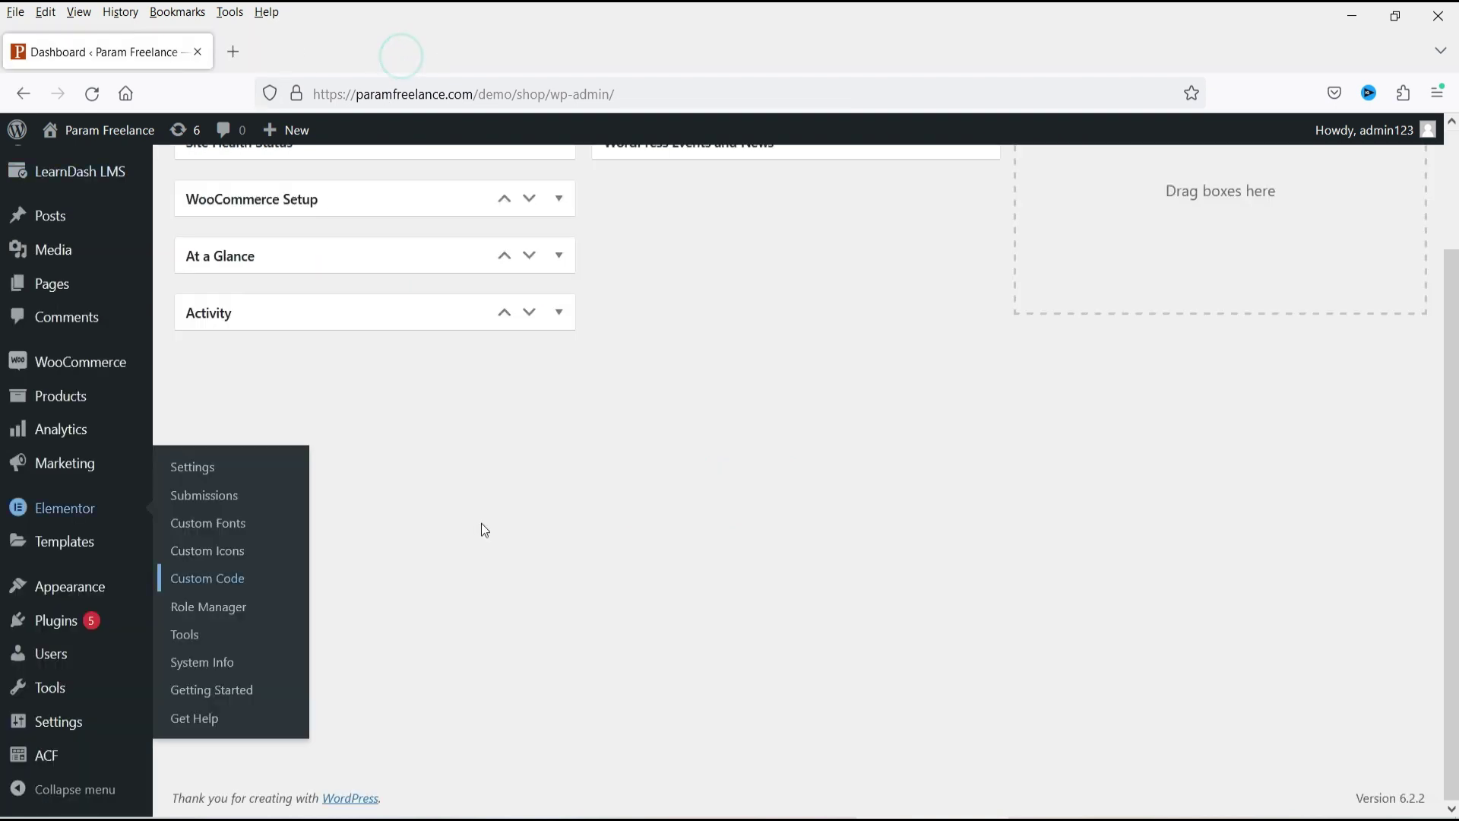
Open header.php in Appearance > Theme File Editor and view its body-opening section.
click(509, 532)
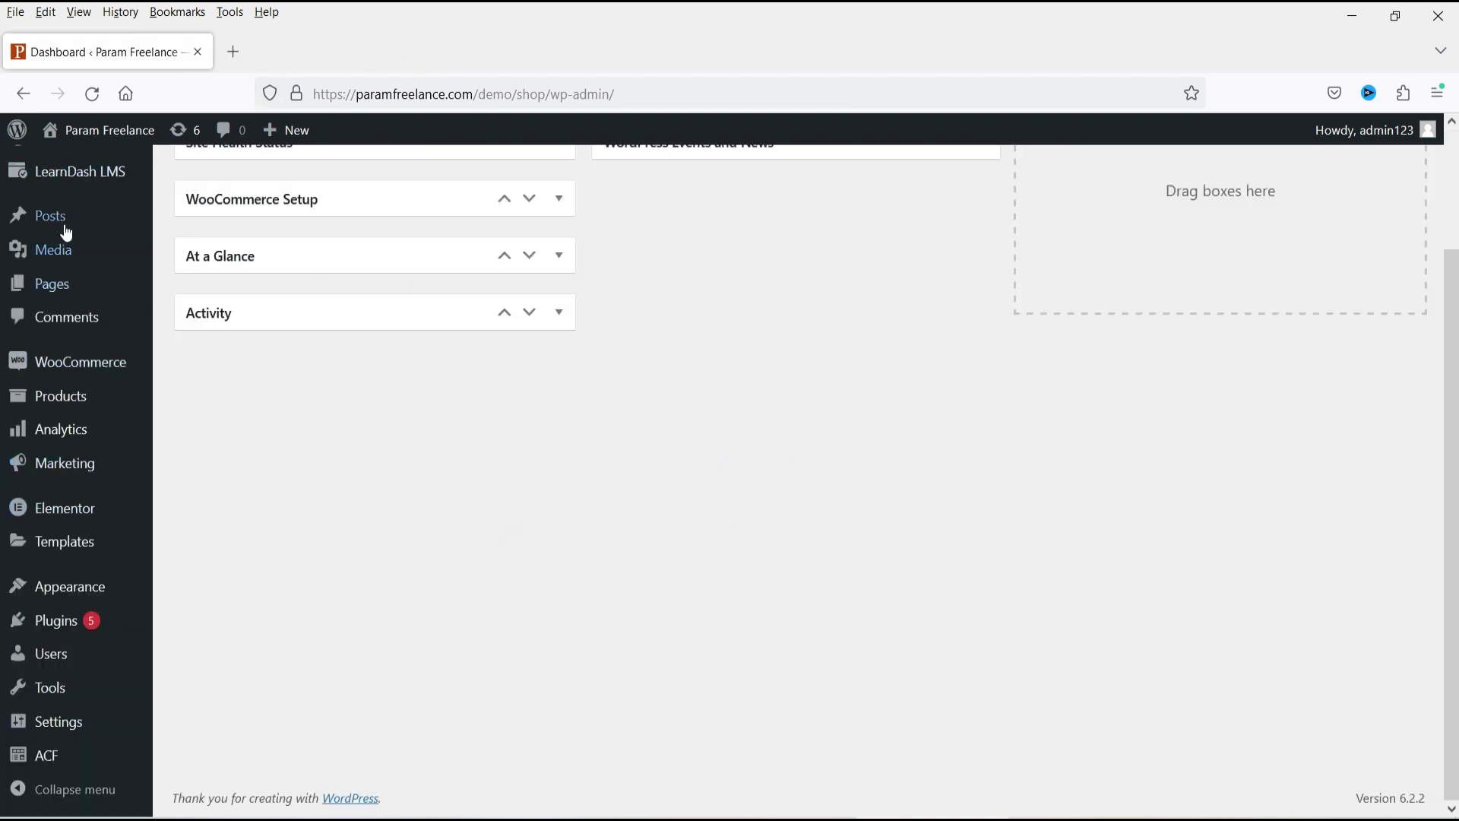
mouse_move(99, 589)
click(239, 703)
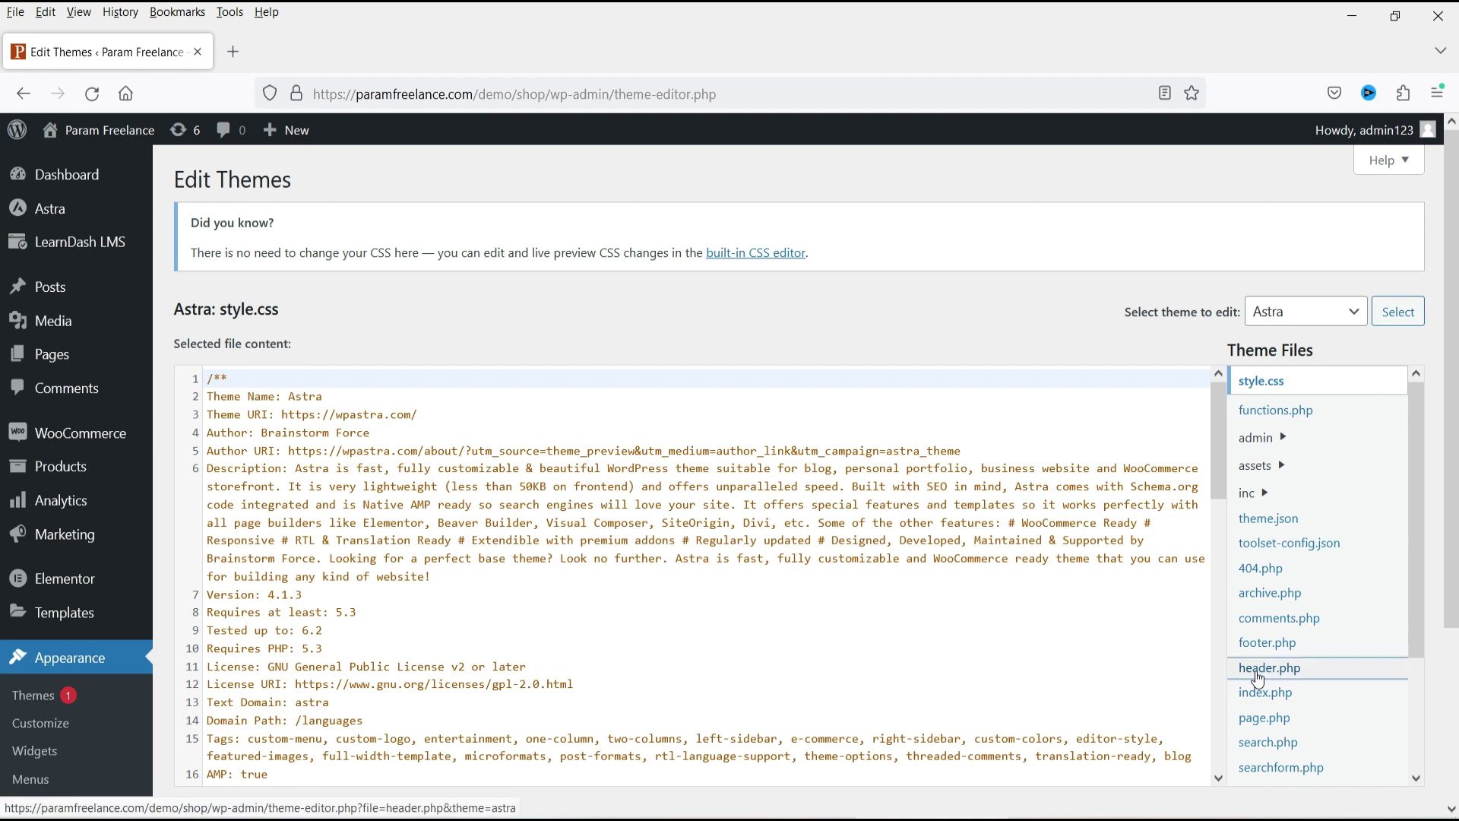
click(1258, 673)
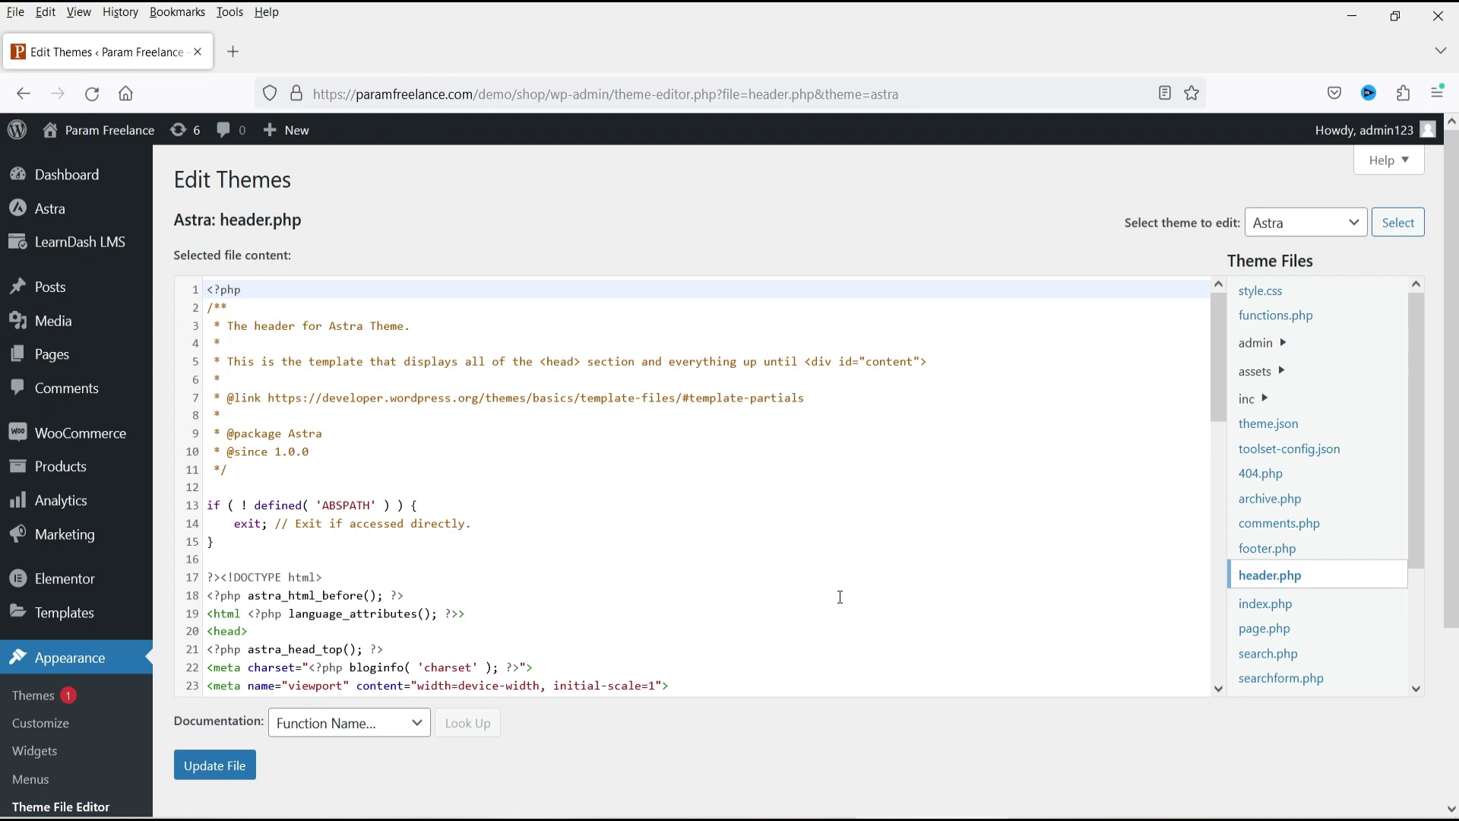
scroll(684, 559, down, 6)
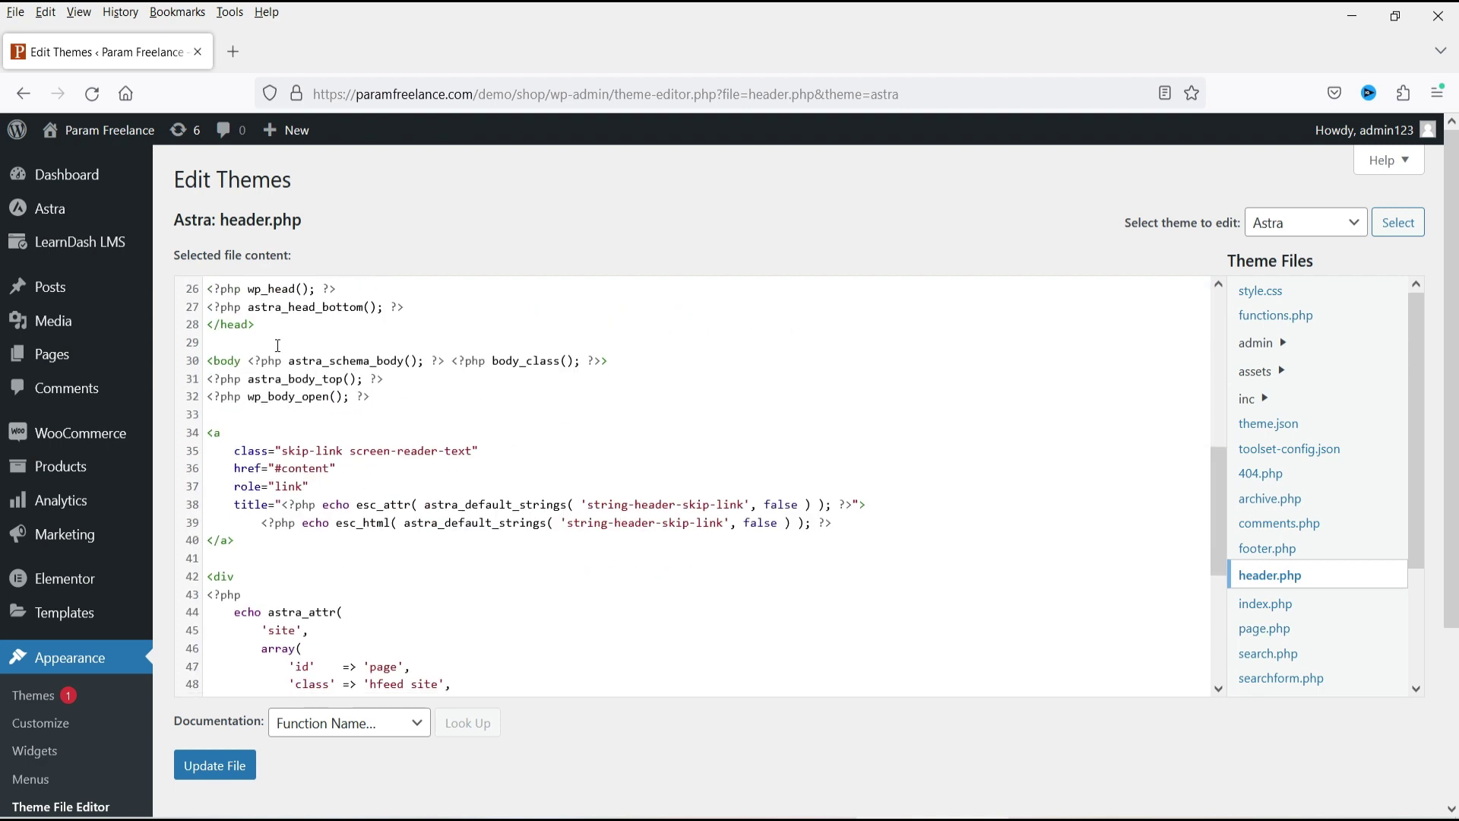
Paste the chat widget embed code on a new line after line 24 of header.php.
scroll(625, 348, up, 2)
click(602, 343)
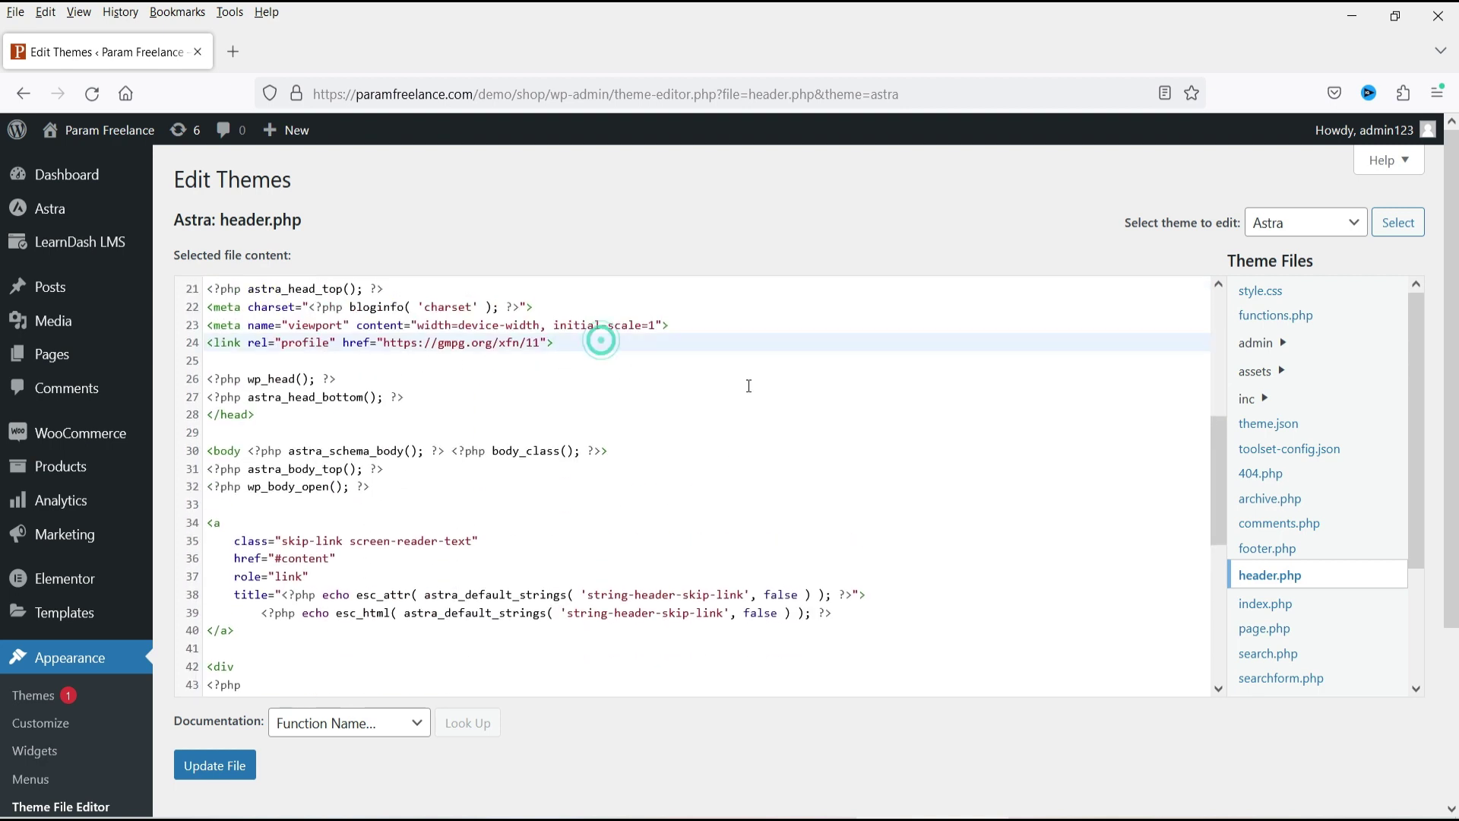
key(Return)
key(Return)
key(ctrl+v)
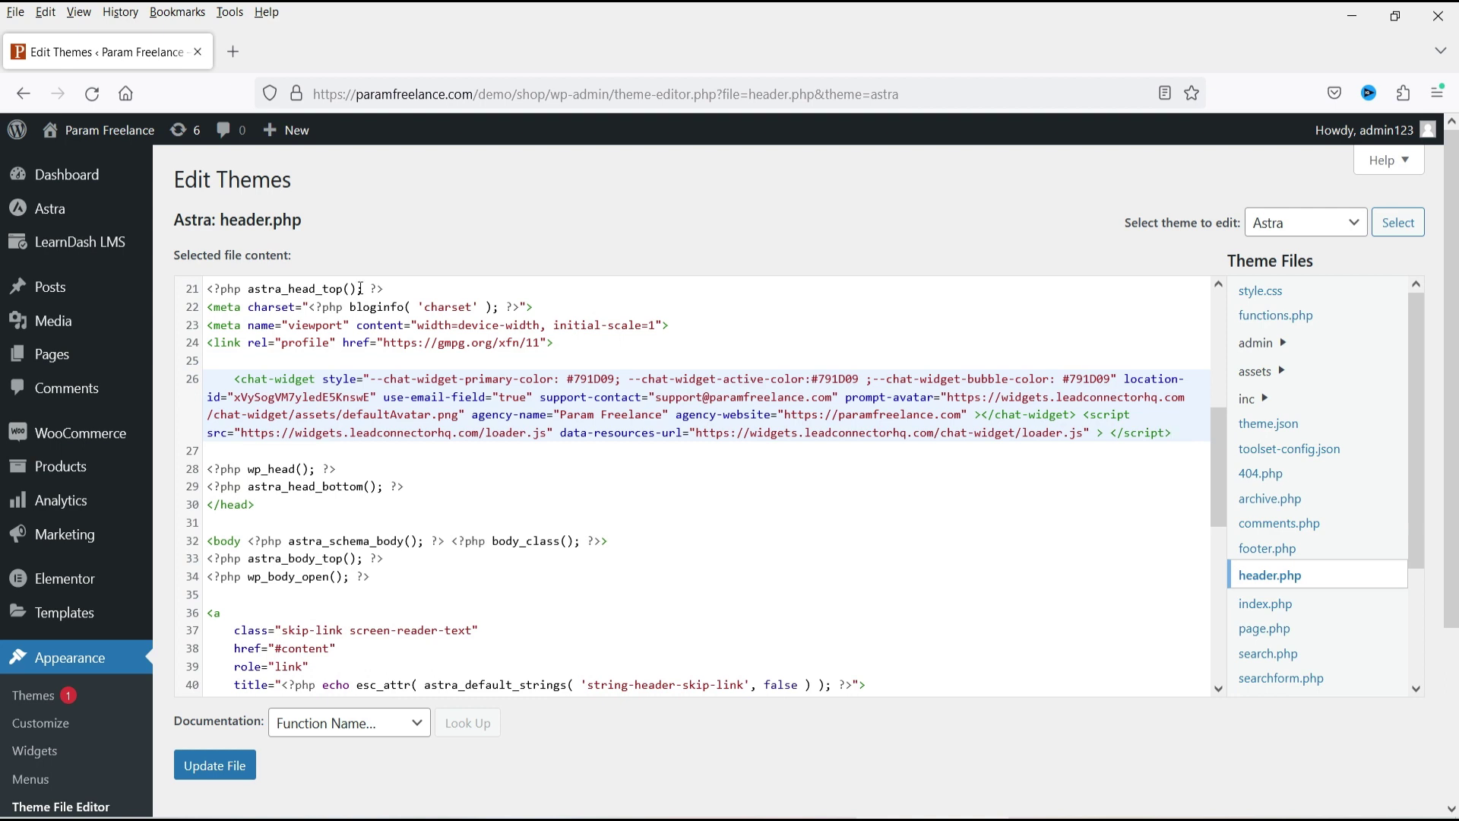
Confirm the pasted code sits before the closing </head> tag and save header.php.
click(265, 504)
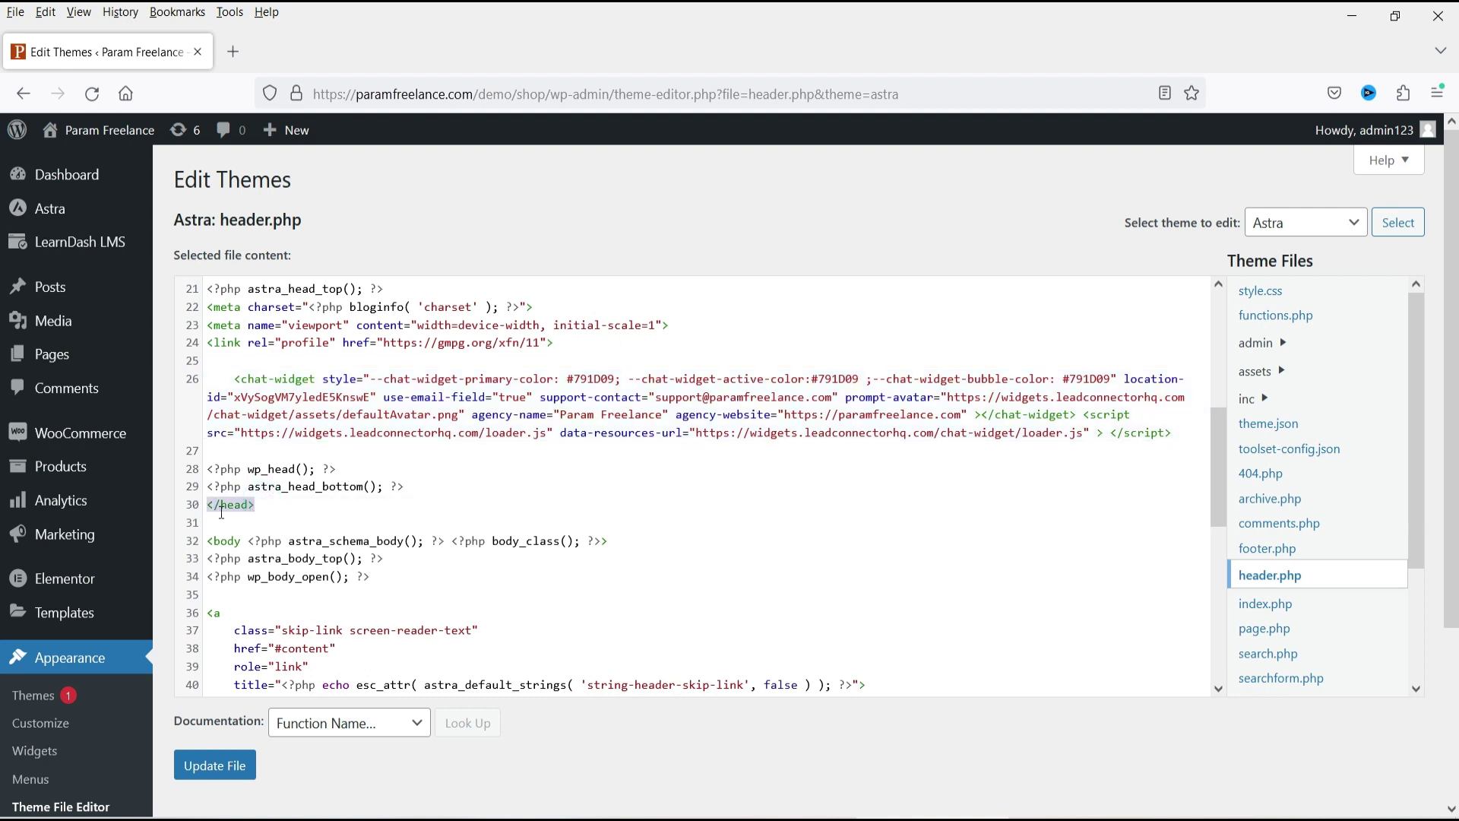
drag(273, 504, 200, 506)
click(276, 504)
click(293, 504)
double_click(270, 504)
click(296, 512)
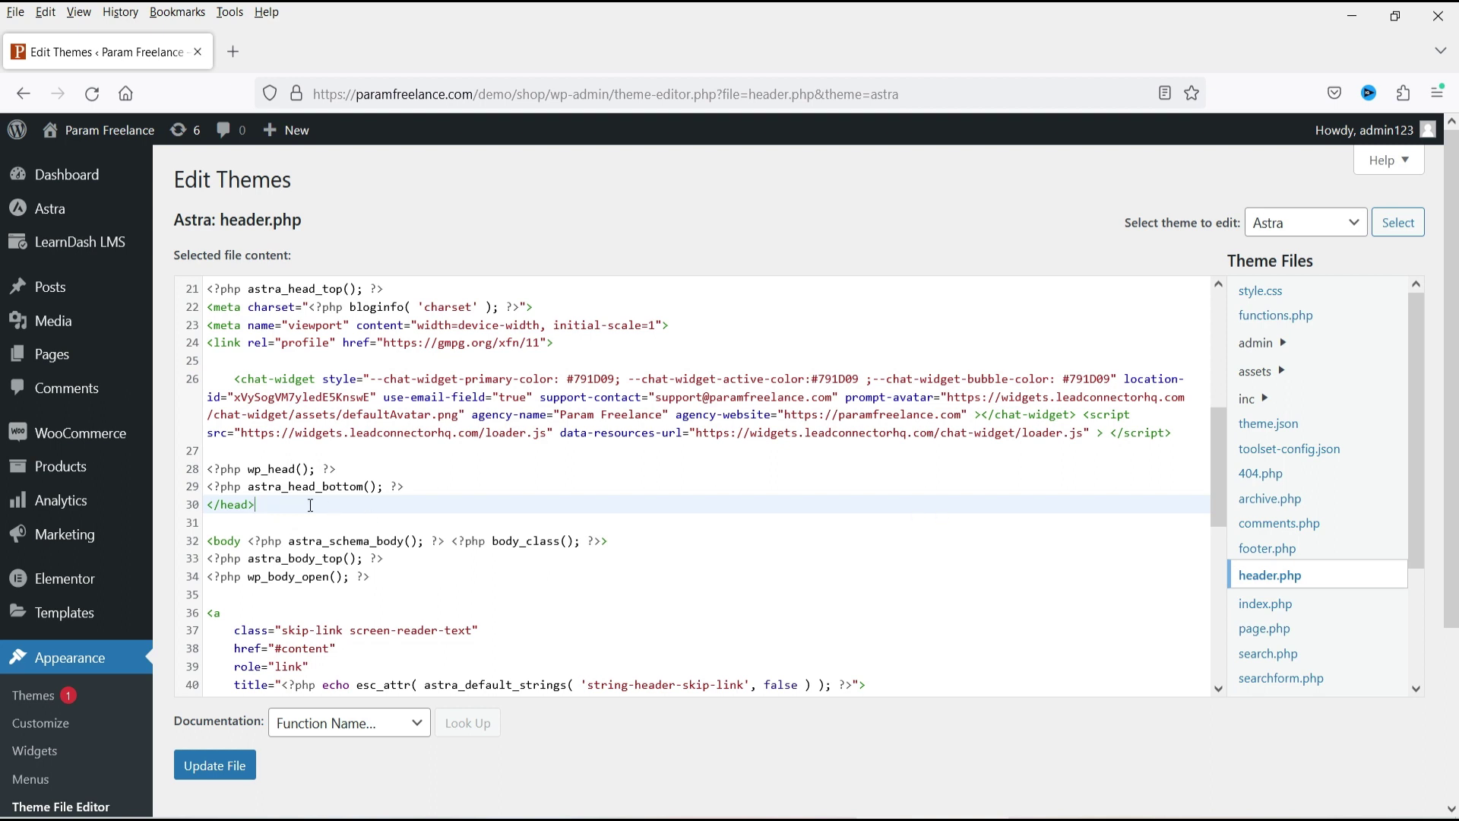
click(216, 765)
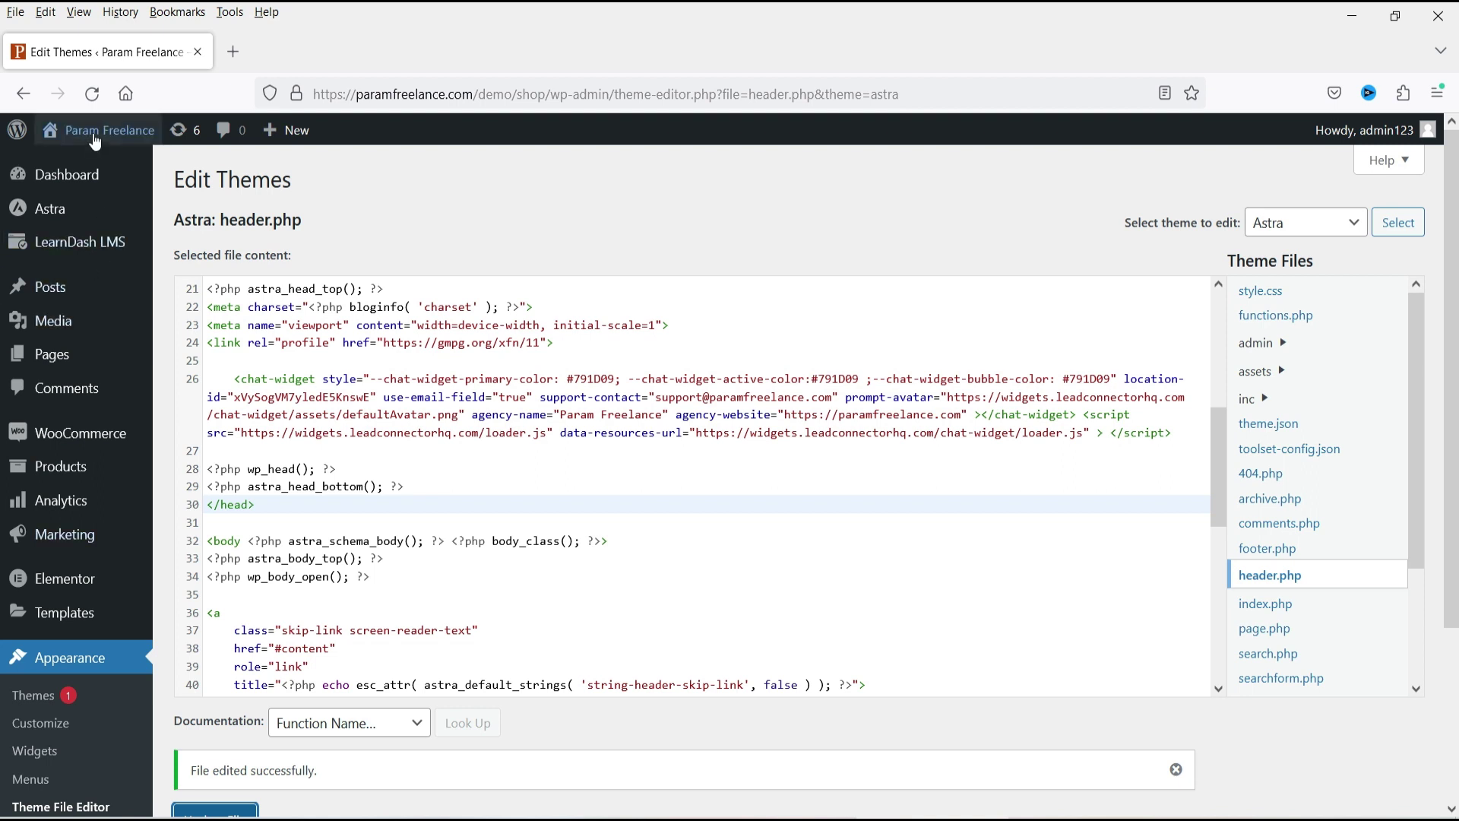
mouse_move(99, 130)
right_click(91, 175)
Open the live site in a new tab, test the dark red chat widget, then return to header.php.
click(168, 180)
click(304, 51)
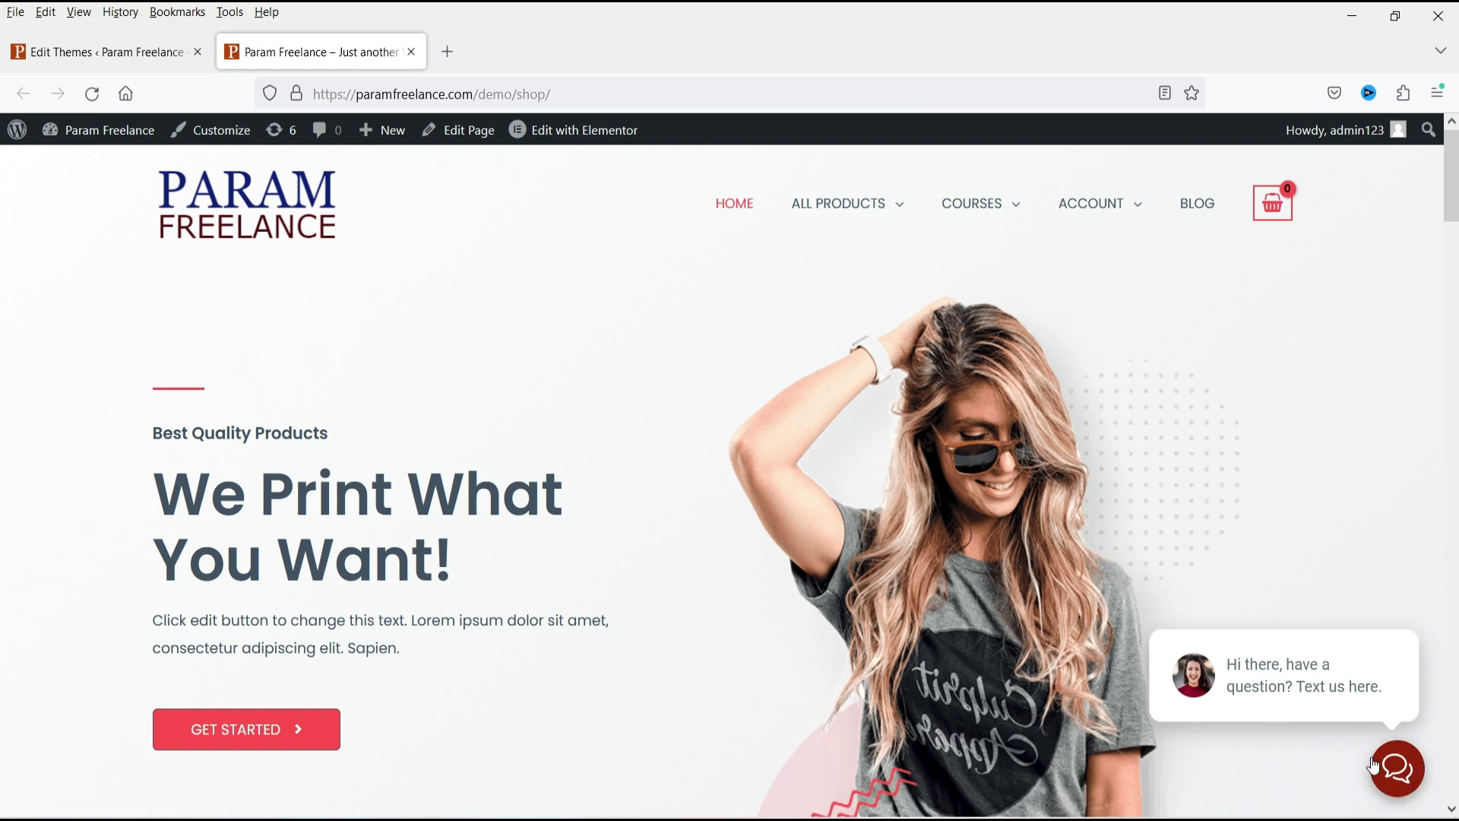
click(1398, 771)
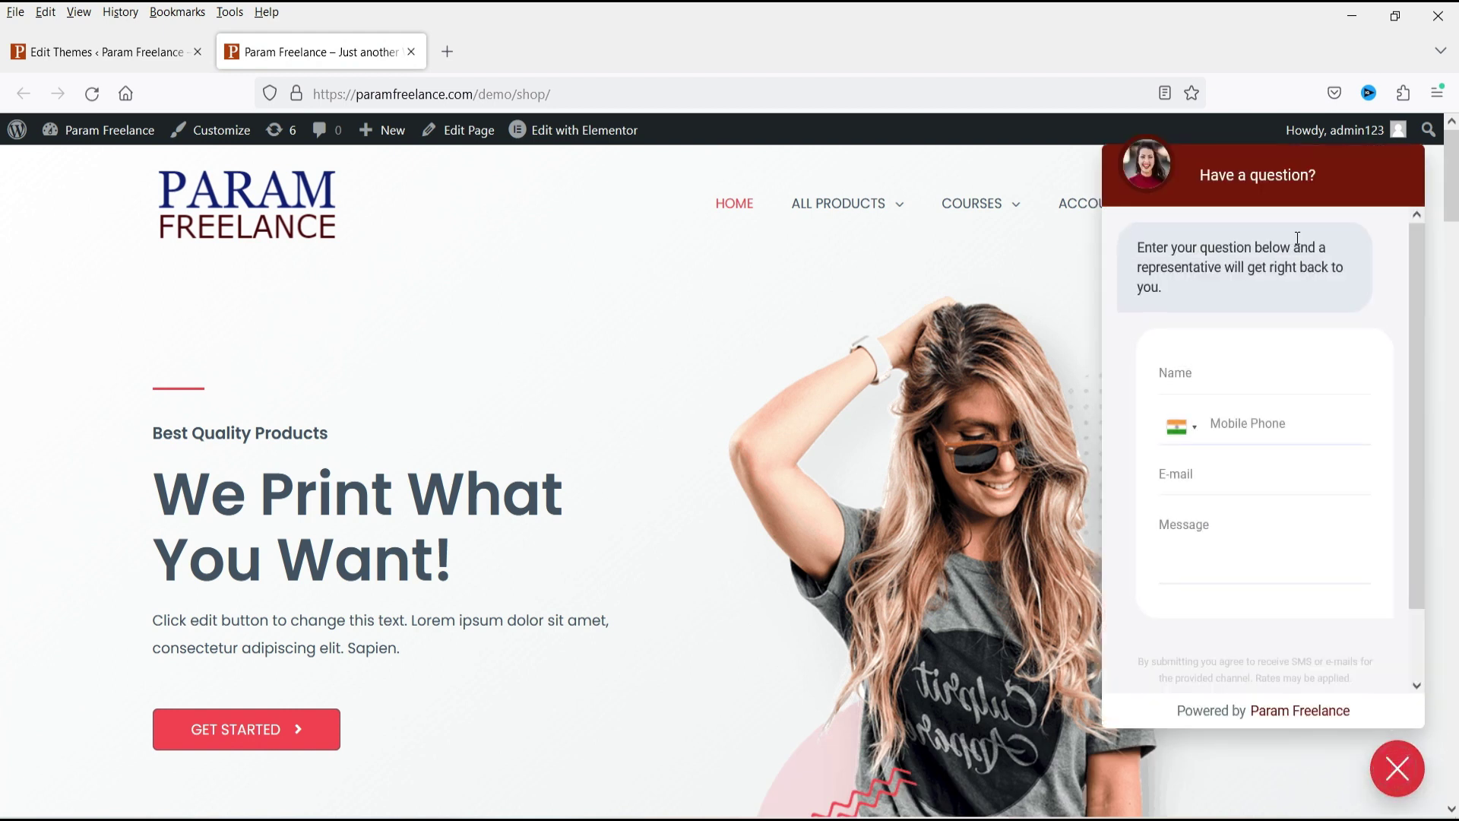
click(1336, 799)
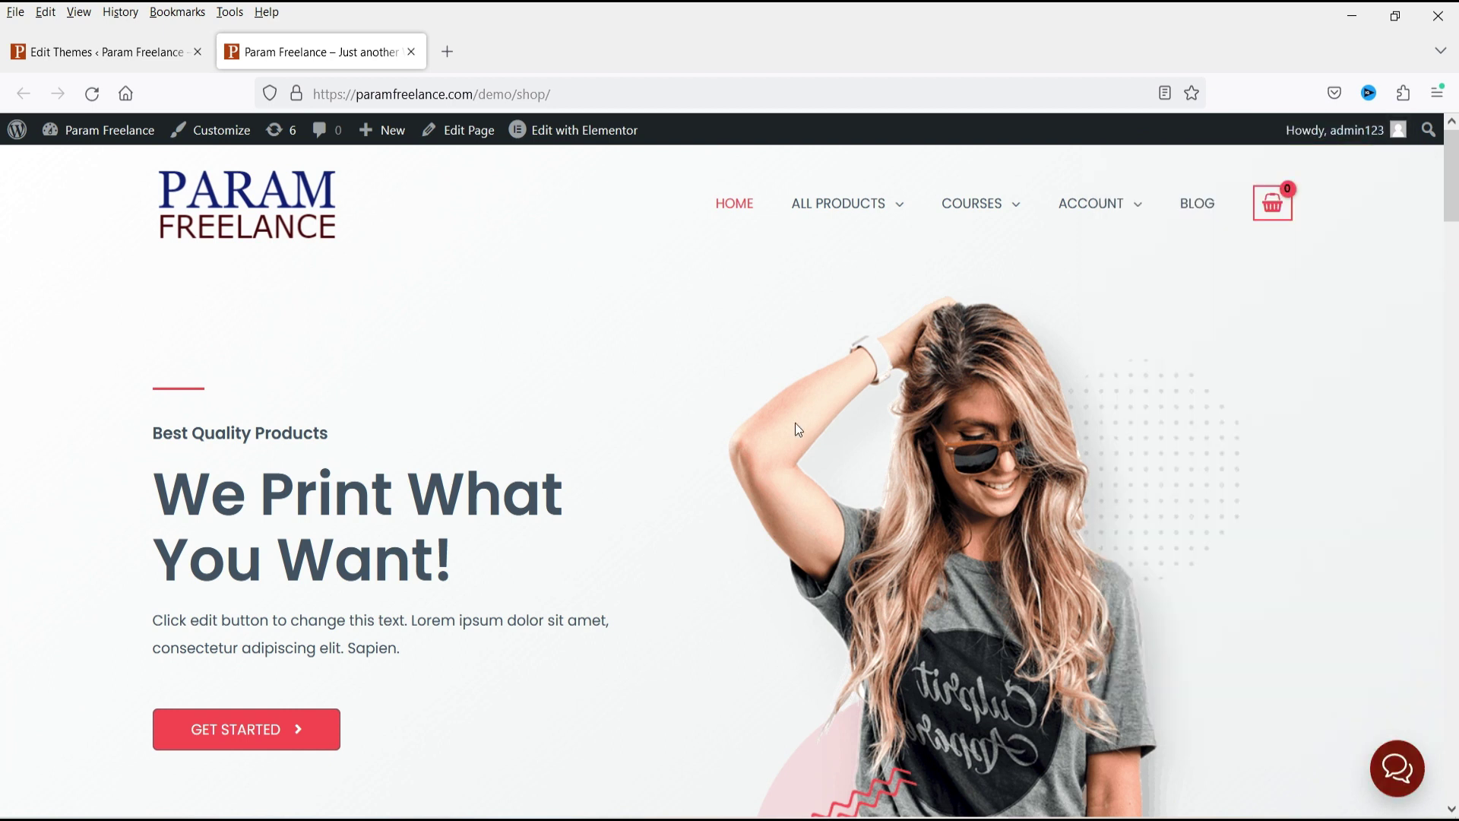
click(107, 52)
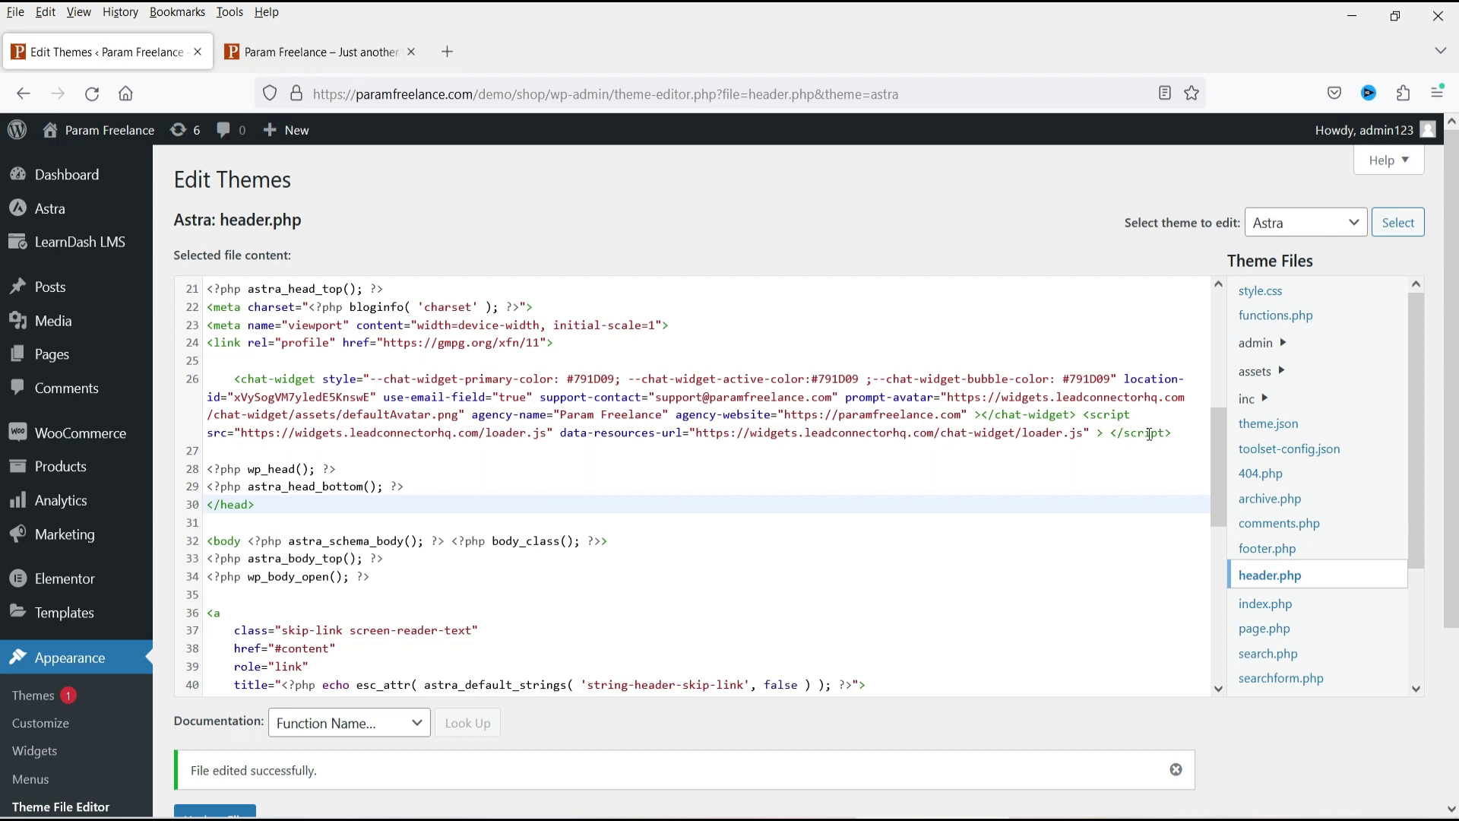
Remove the line 26 chat-widget script, save header.php, and reload the shop page to confirm.
drag(1190, 431, 199, 380)
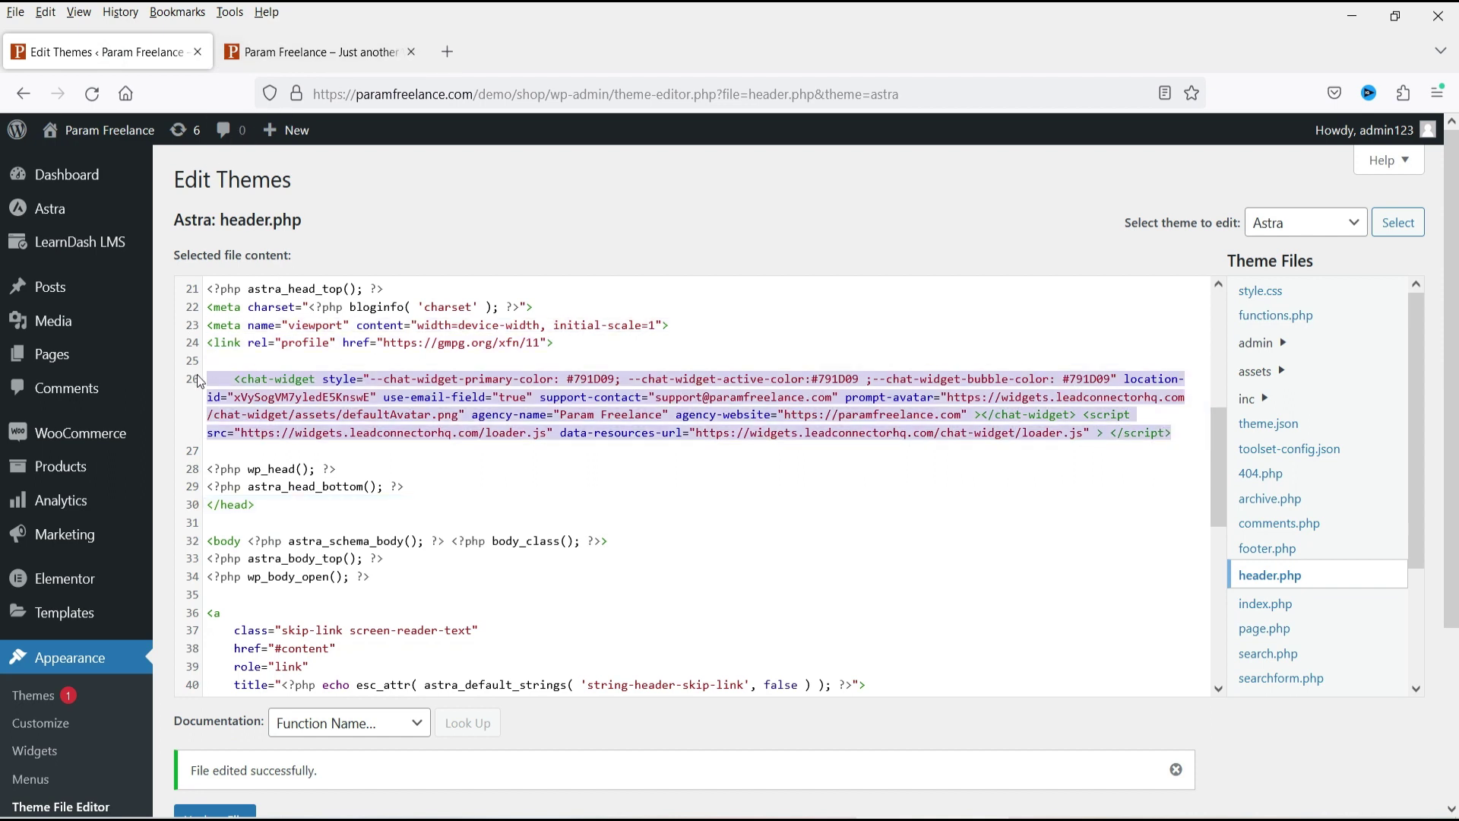
key(BackSpace)
click(214, 765)
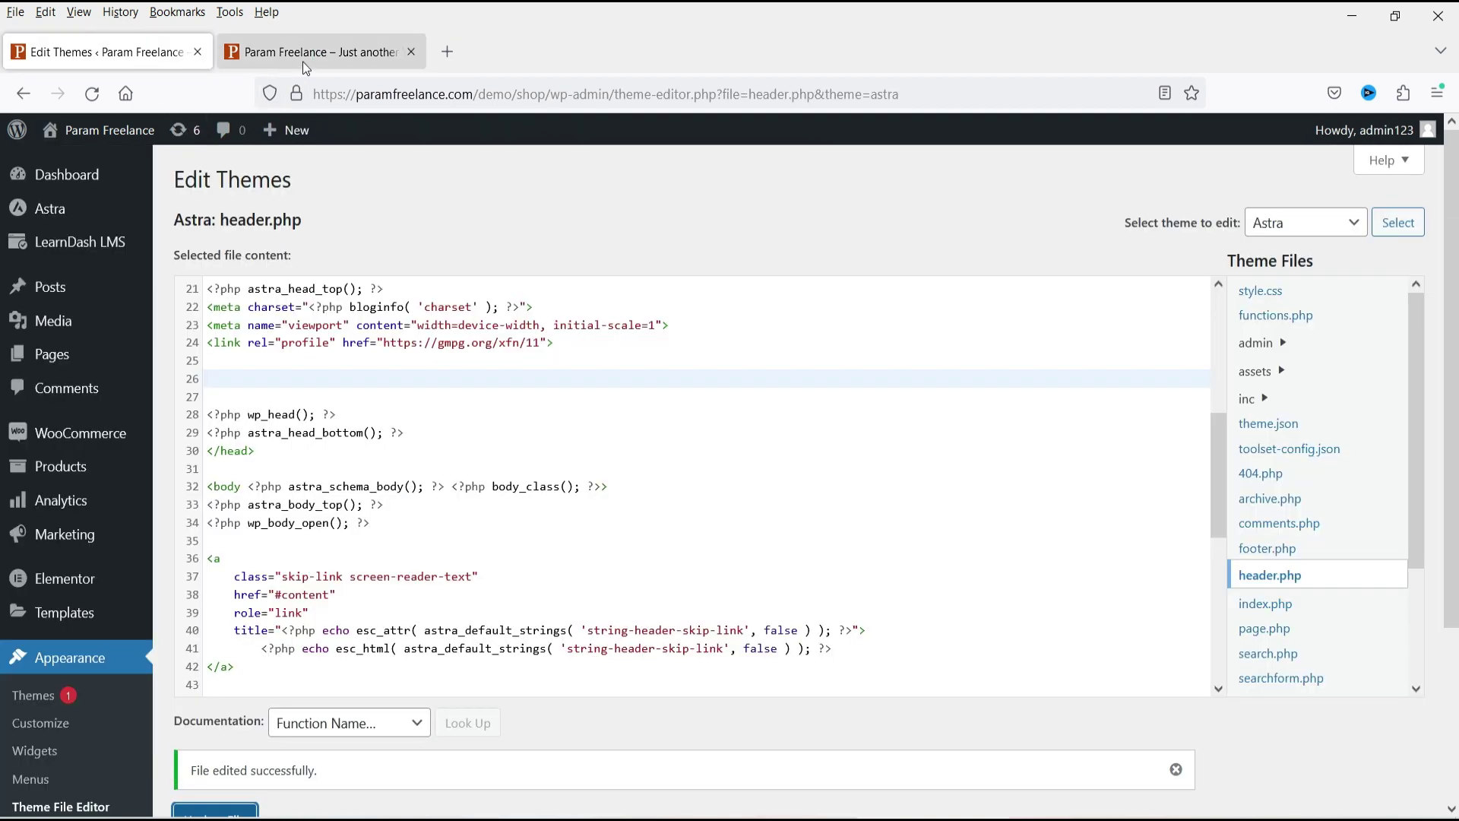
click(300, 65)
click(92, 93)
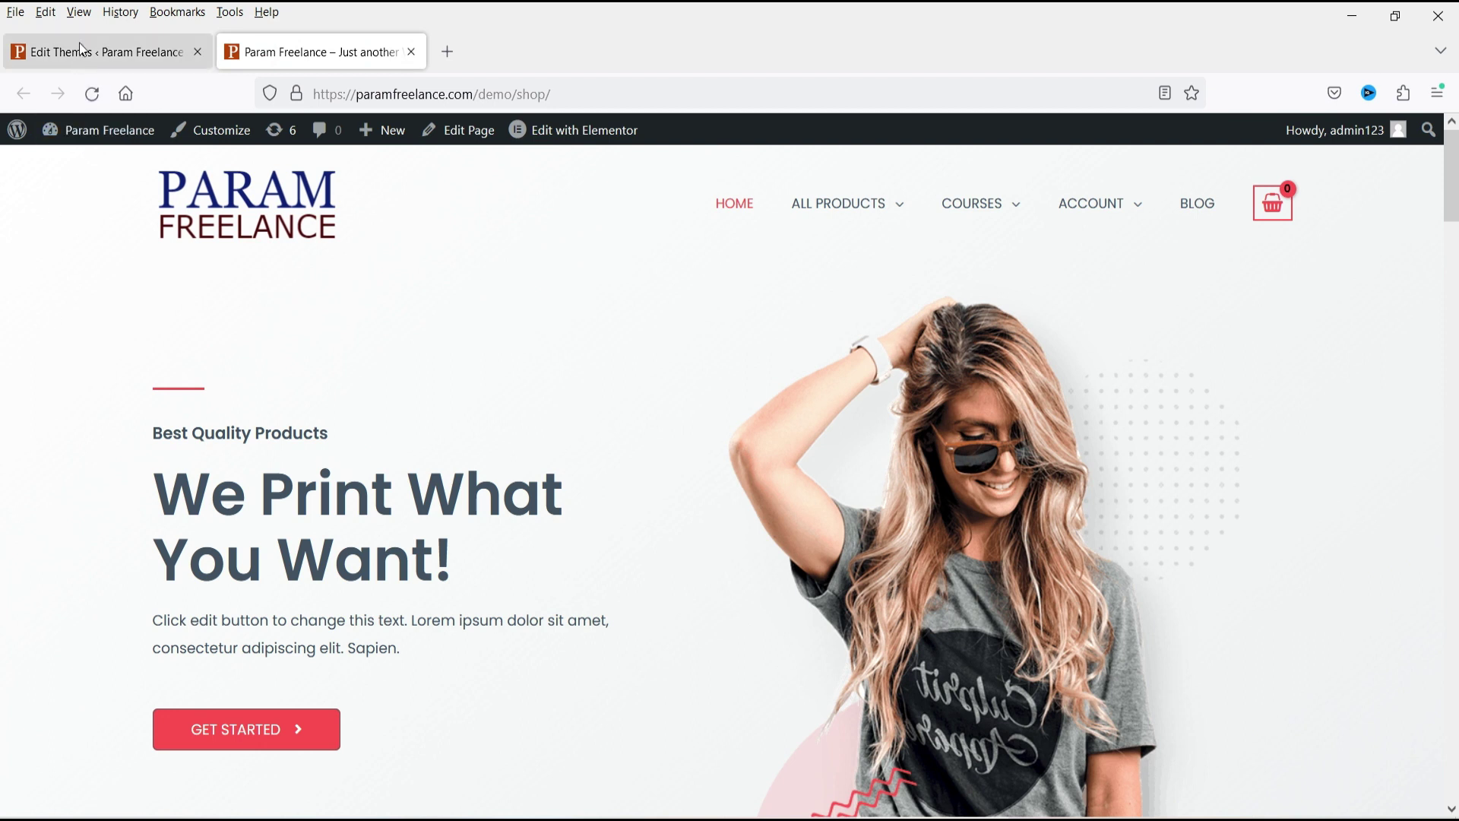
Go to Plugins > Add New in WordPress and close the chat widget code preview.
click(99, 52)
scroll(68, 443, down, 3)
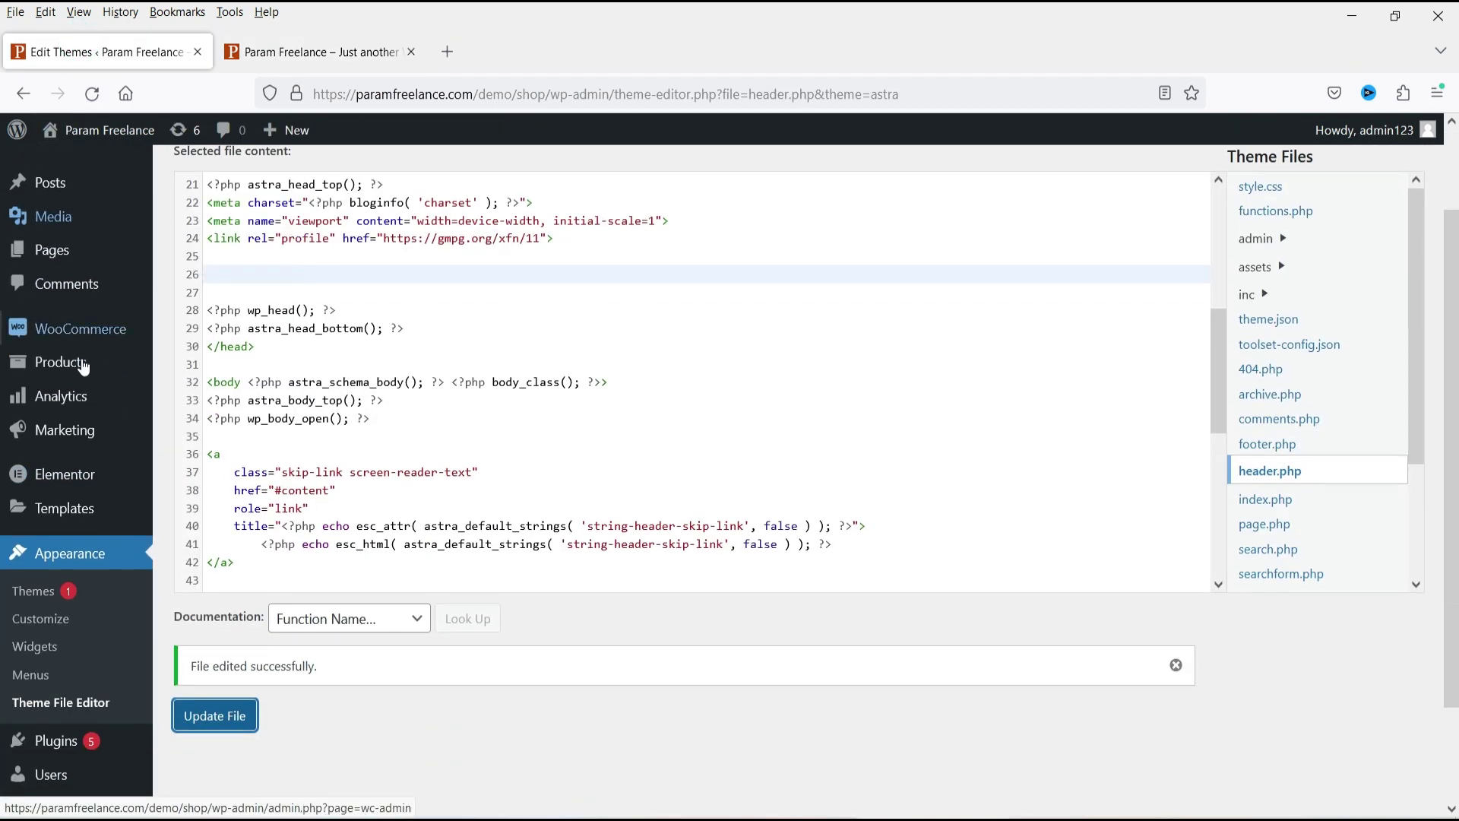
mouse_move(88, 620)
click(216, 655)
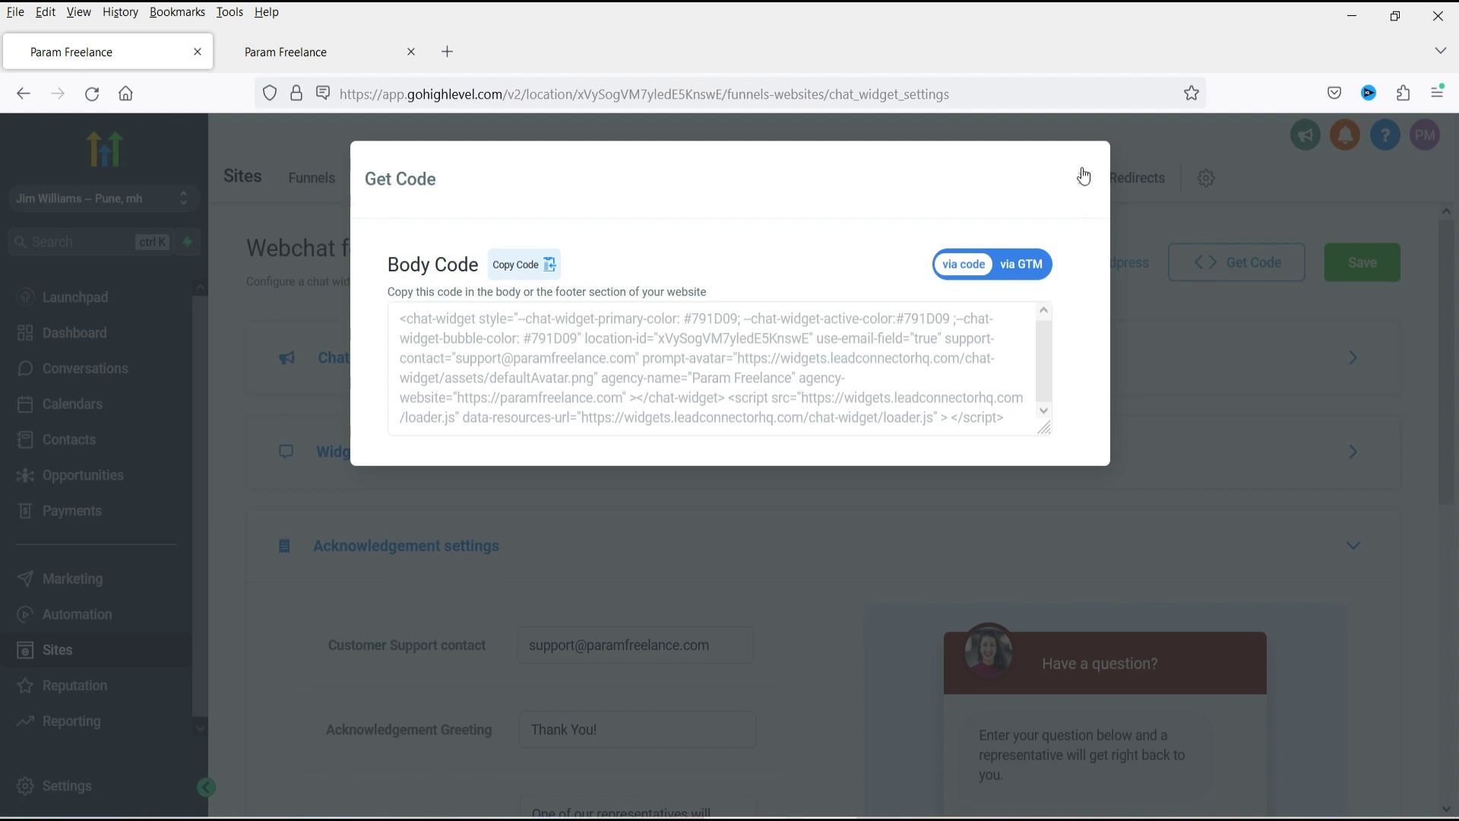
click(1083, 174)
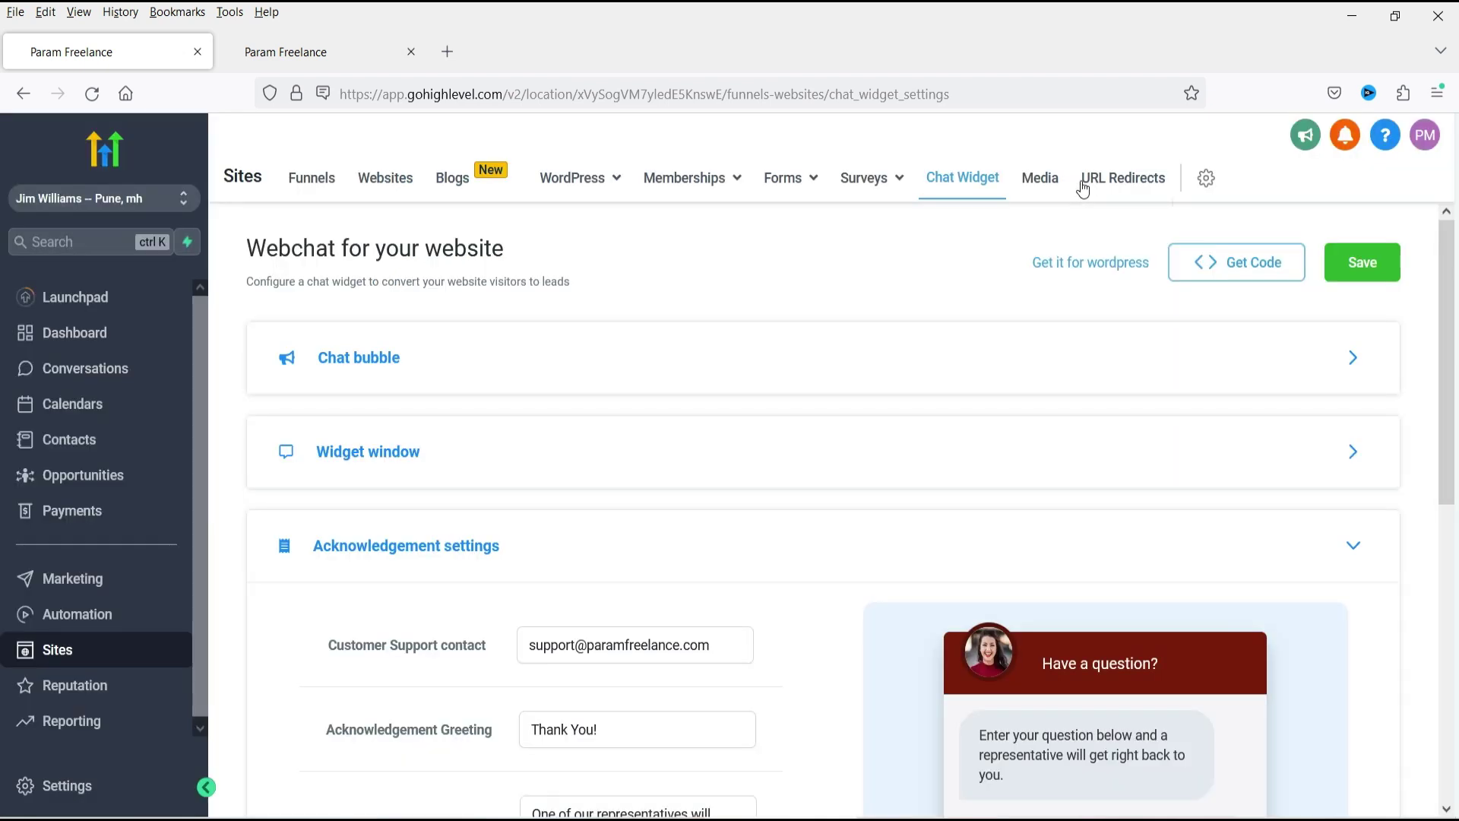
View the LeadConnector plugin's wordpress.org page, then search WordPress plugins for 'lead'.
click(1077, 266)
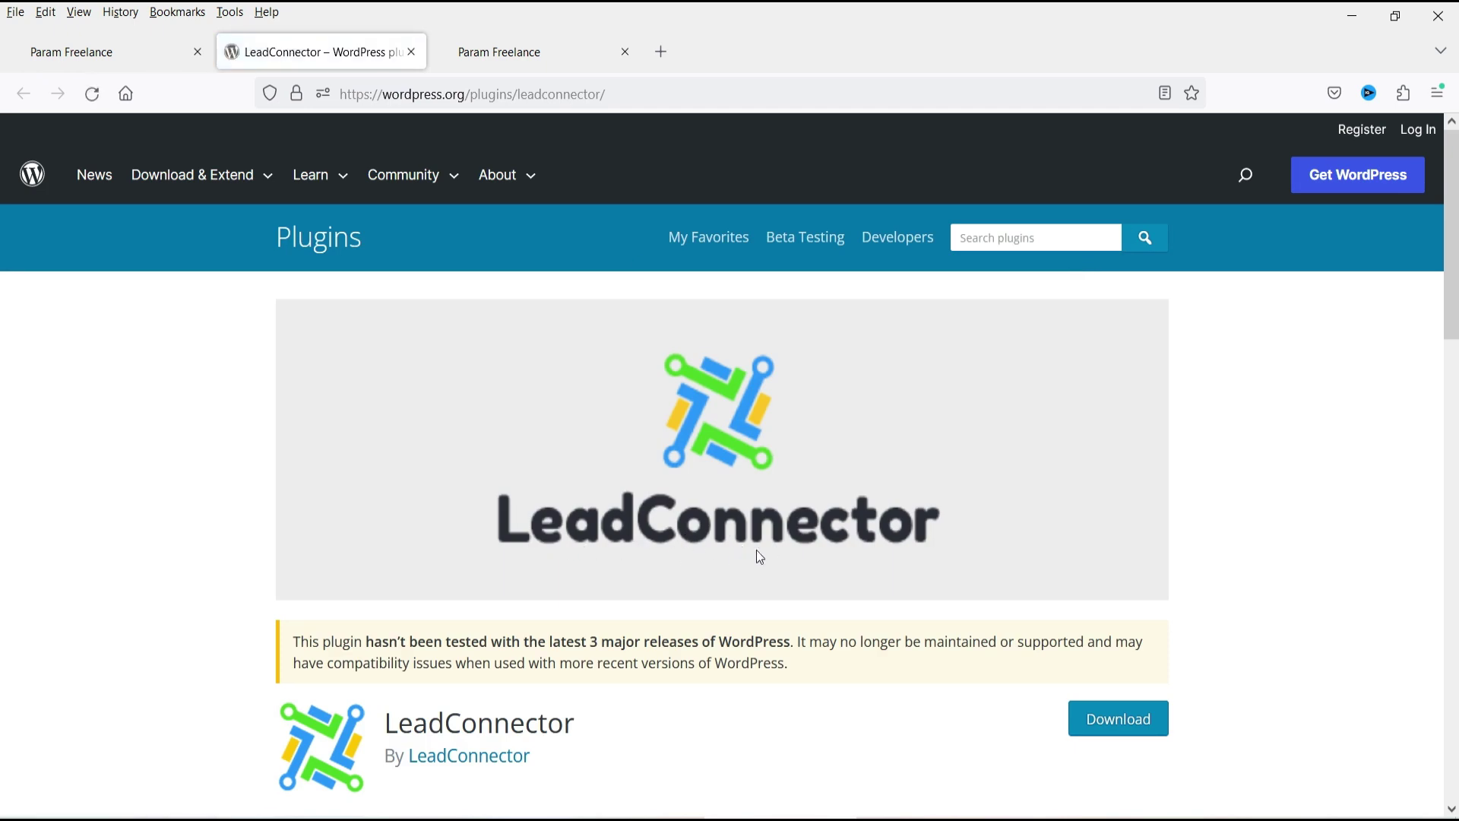
key(ctrl+w)
click(1246, 239)
text(lead connector)
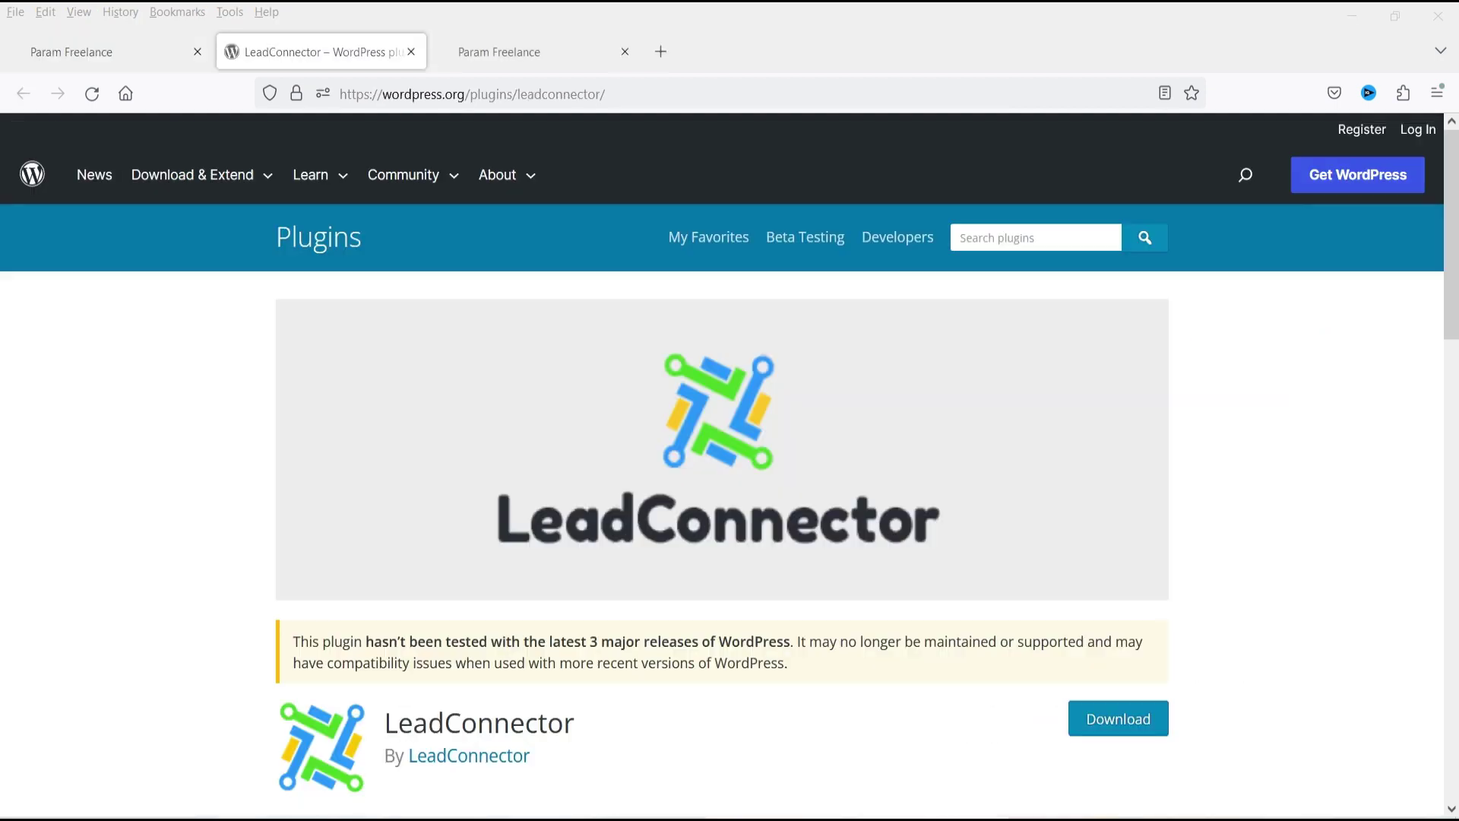
Install Now and then Activate the LeadConnector plugin from the search results.
scroll(1270, 563, down, 5)
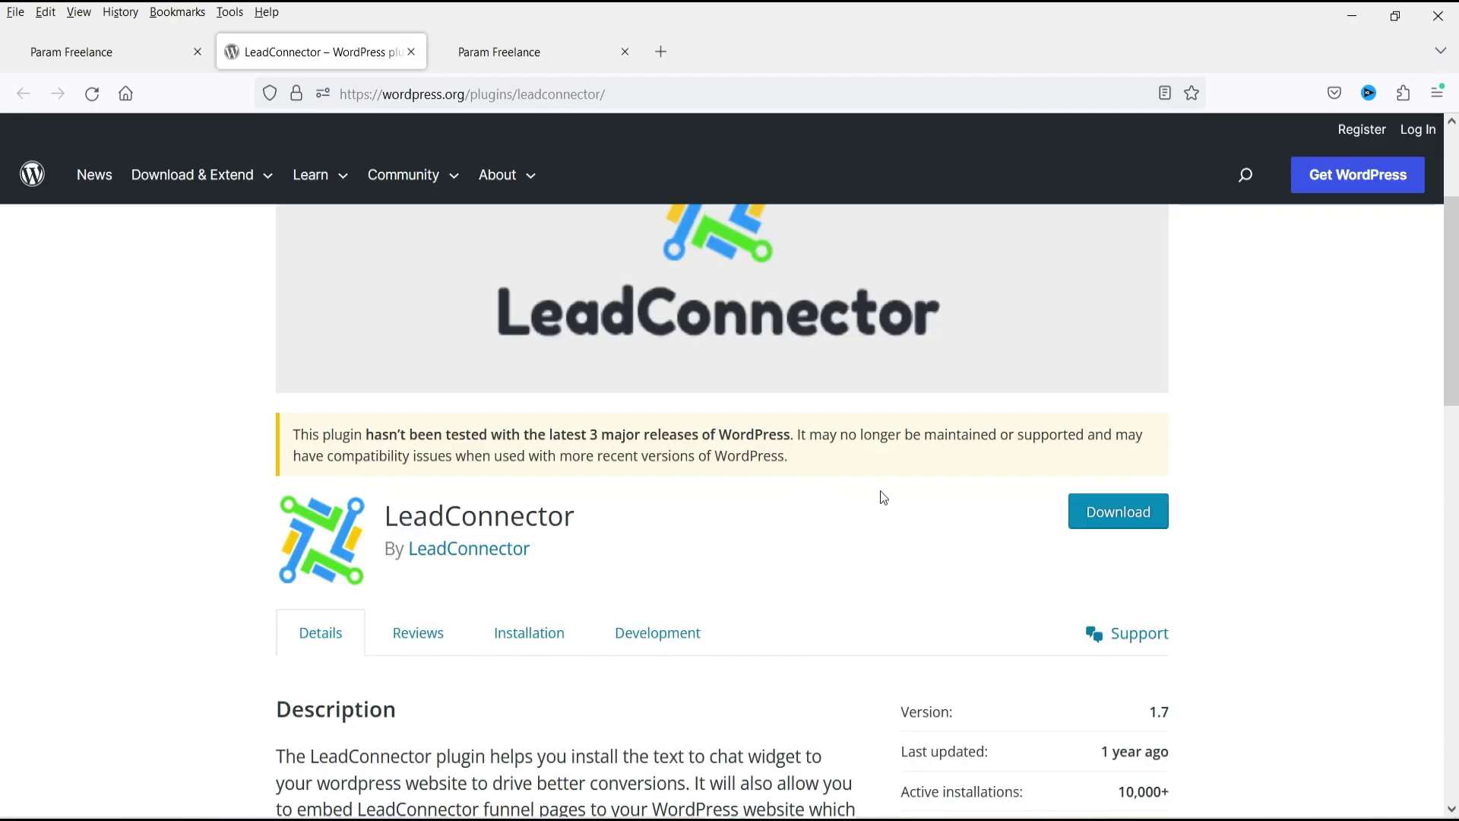
scroll(880, 490, up, 3)
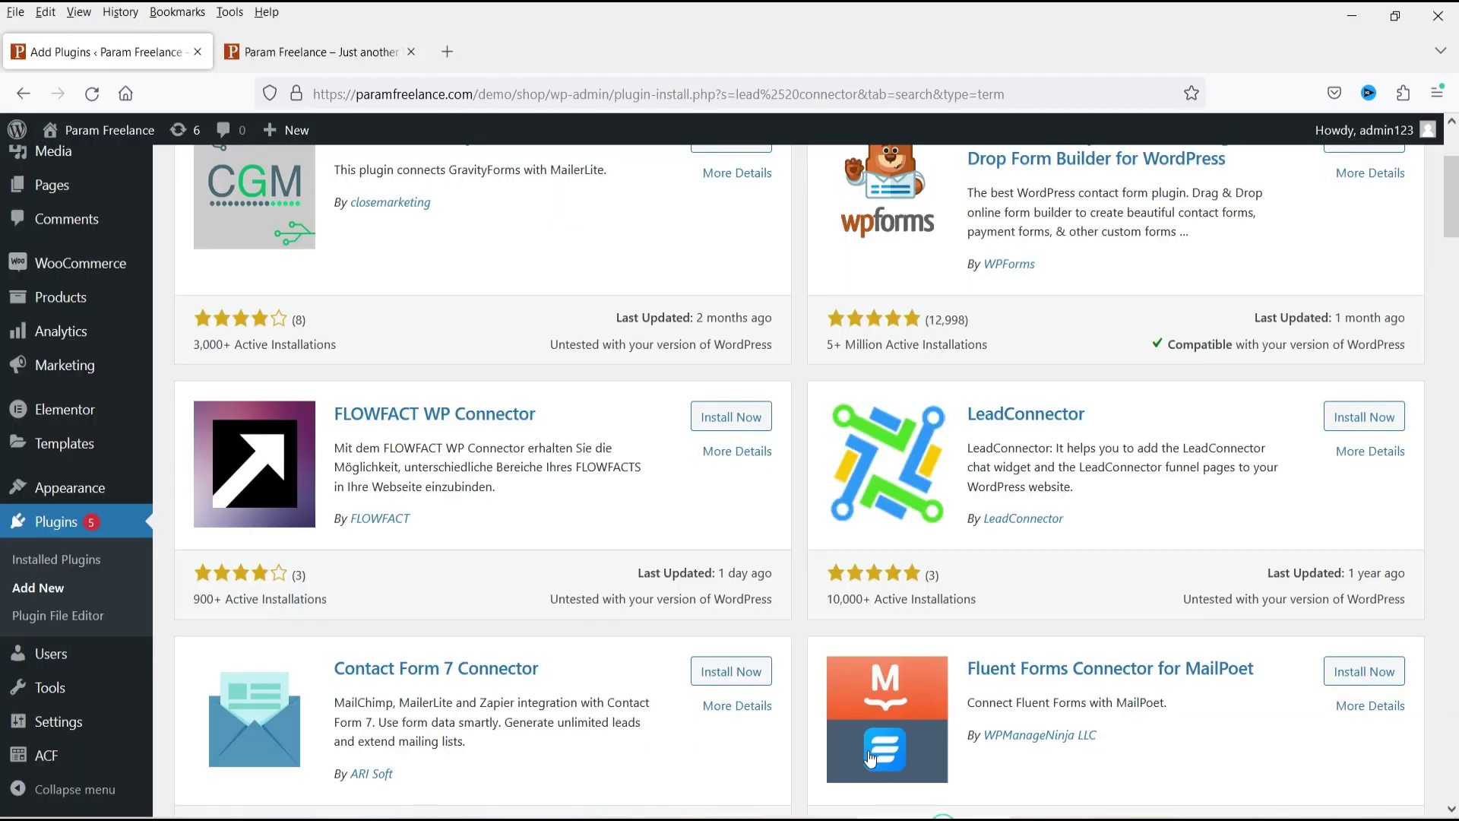
click(1358, 420)
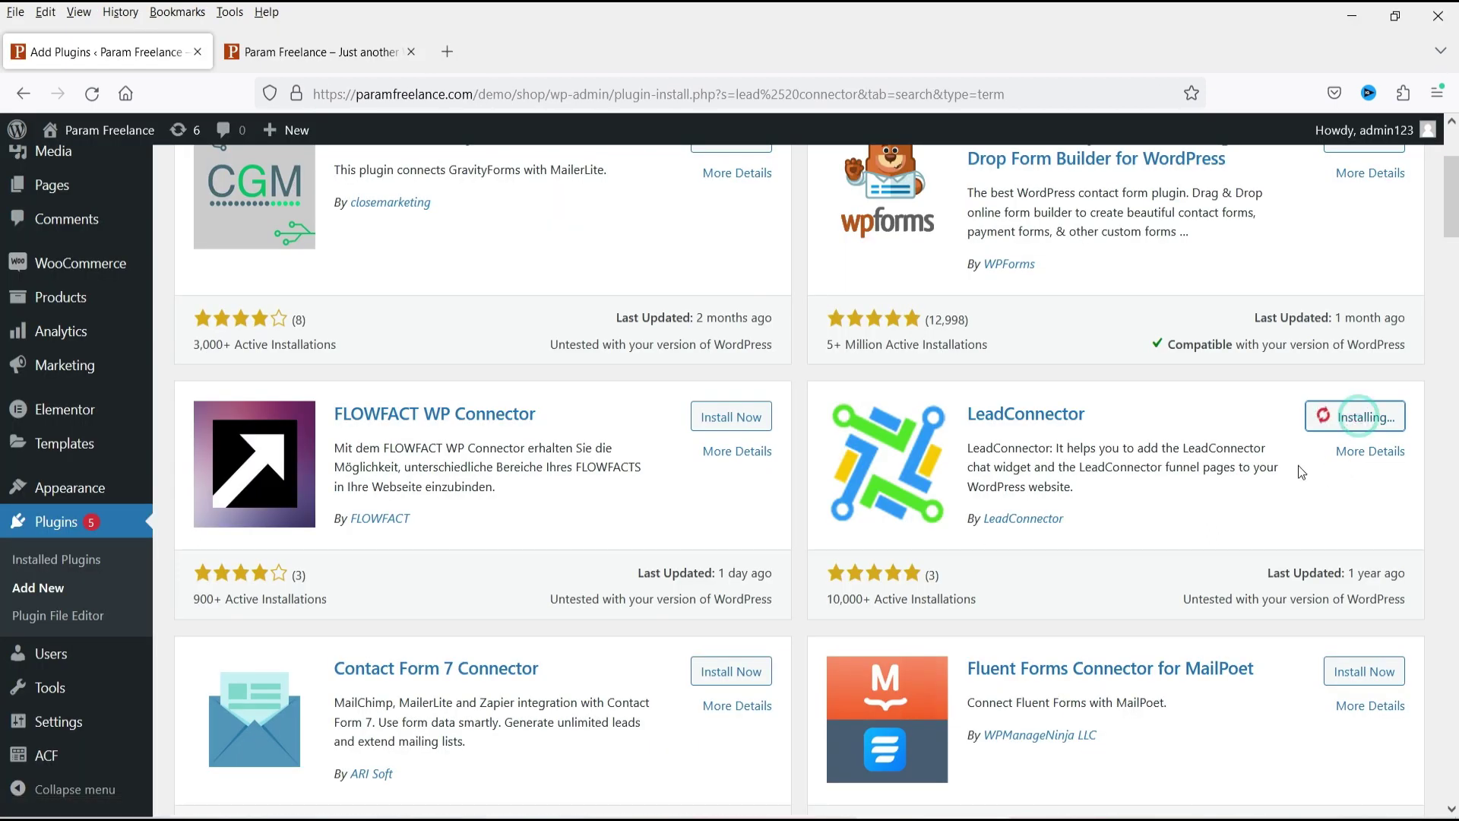
click(1387, 416)
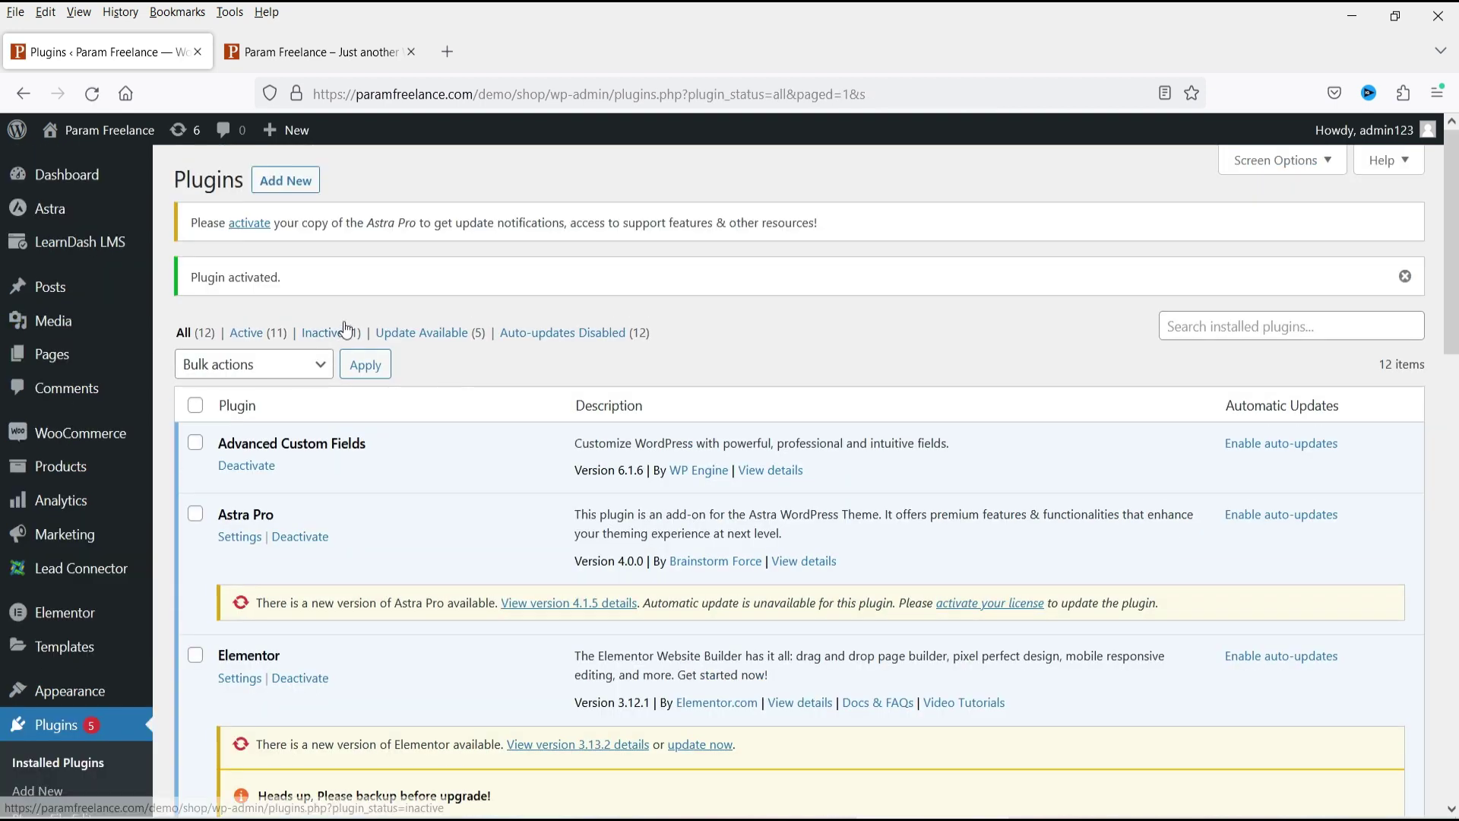
Open Lead Connector settings, select the empty API key field, and switch to GoHighLevel.
click(73, 577)
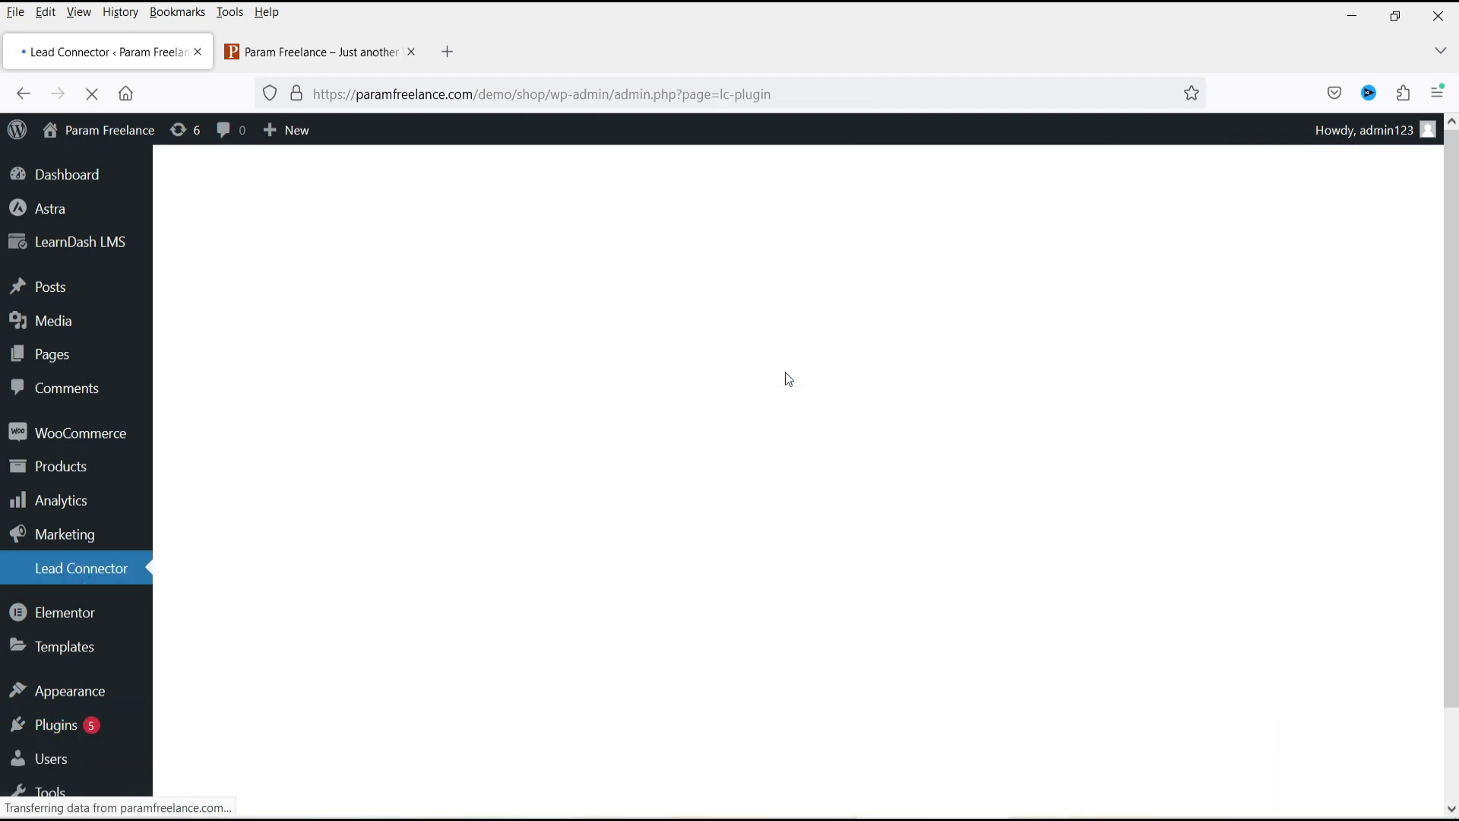
click(322, 321)
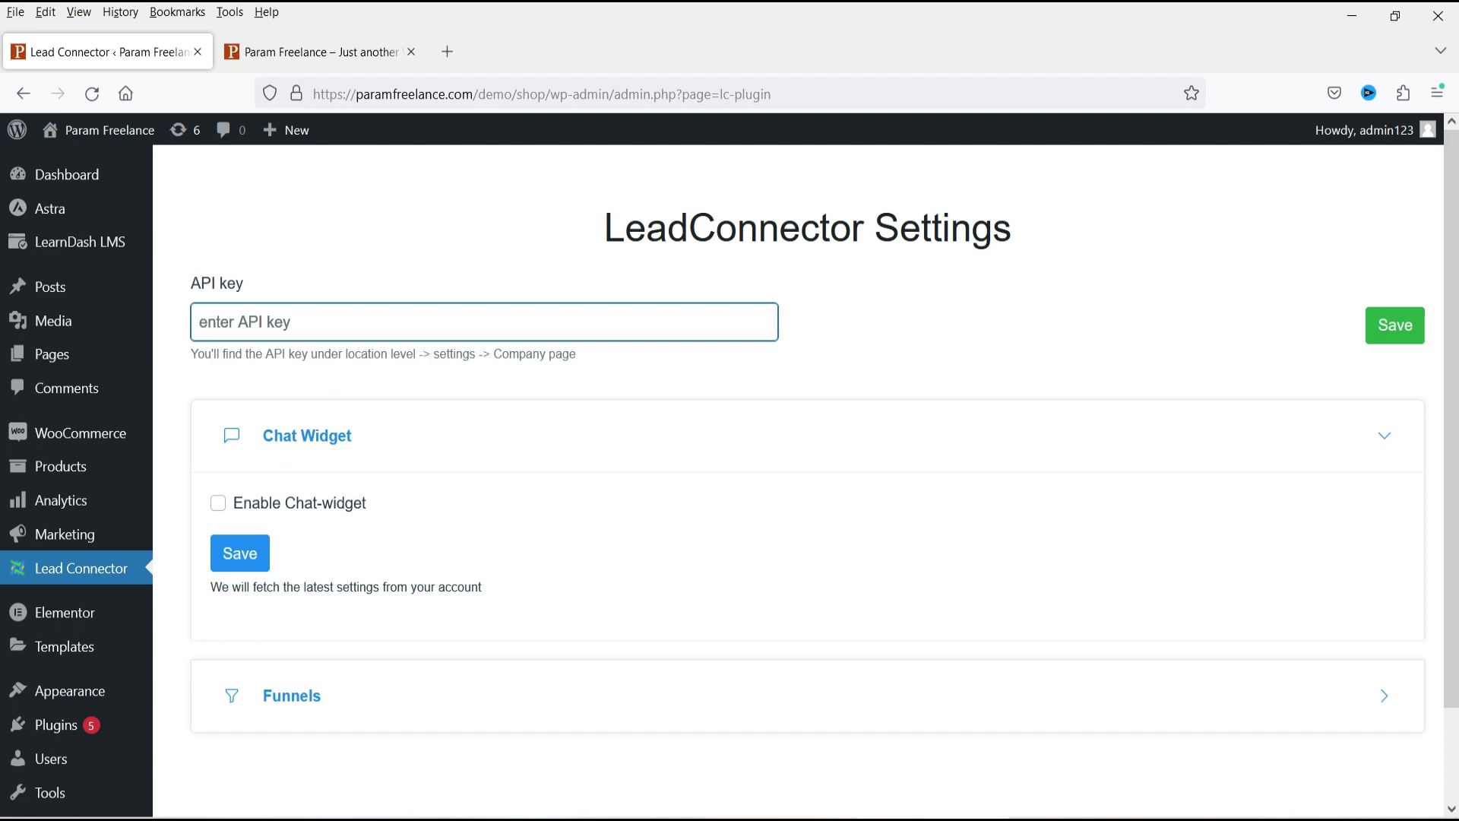
click(752, 748)
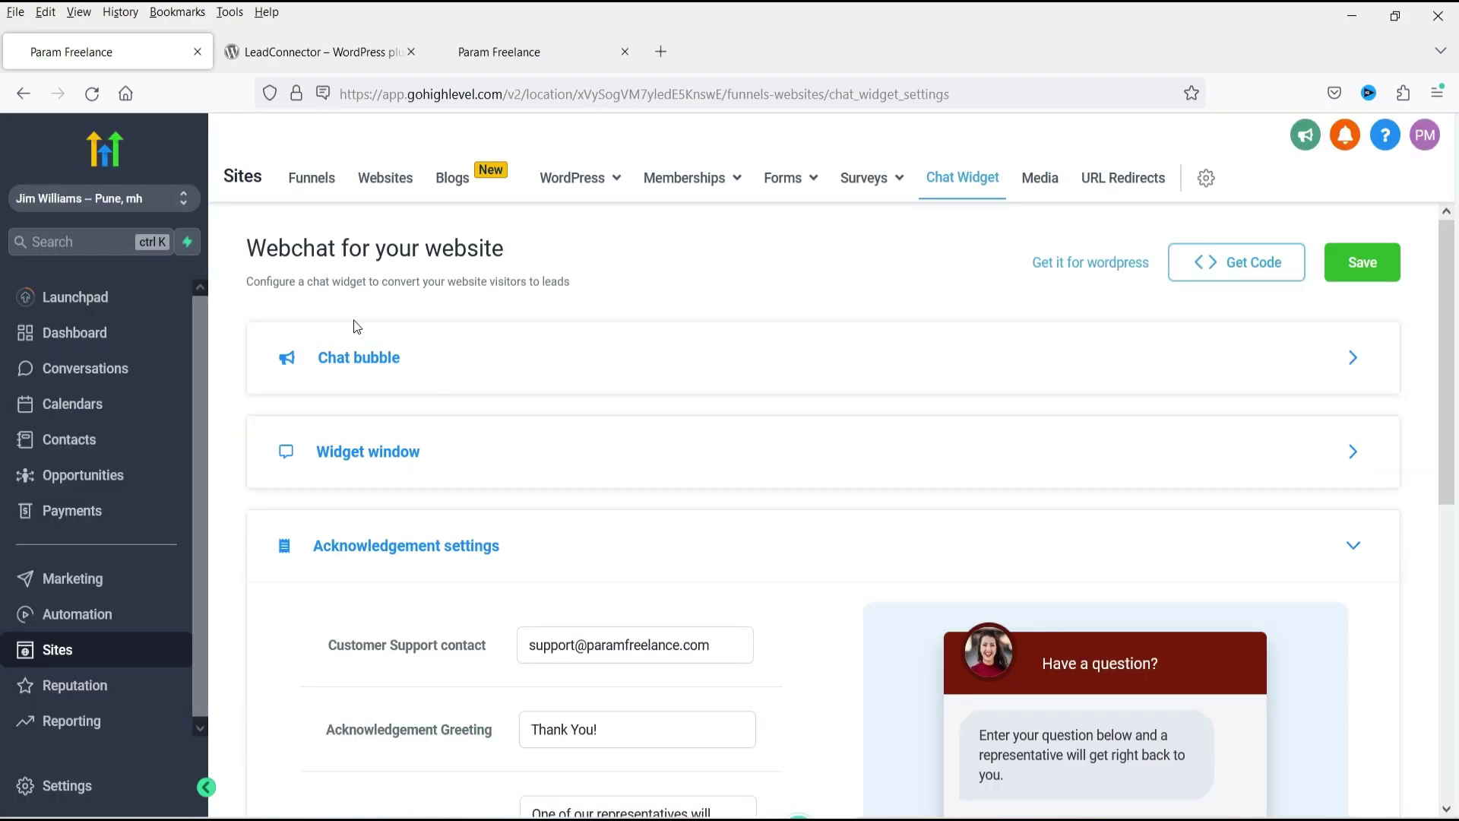
Switch to Agency View, open Settings > API Keys, and copy the location's API key.
click(116, 204)
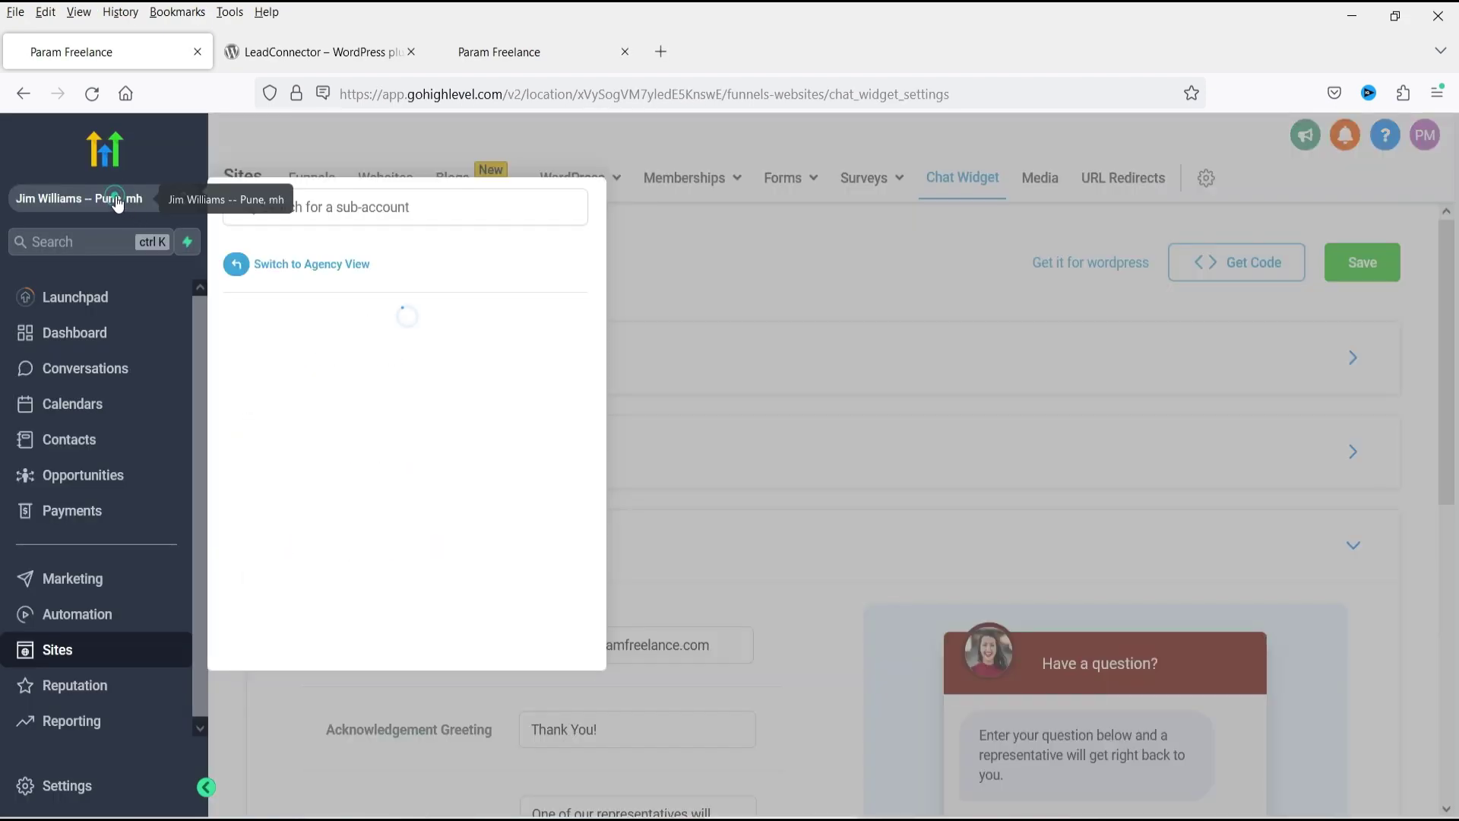
click(339, 266)
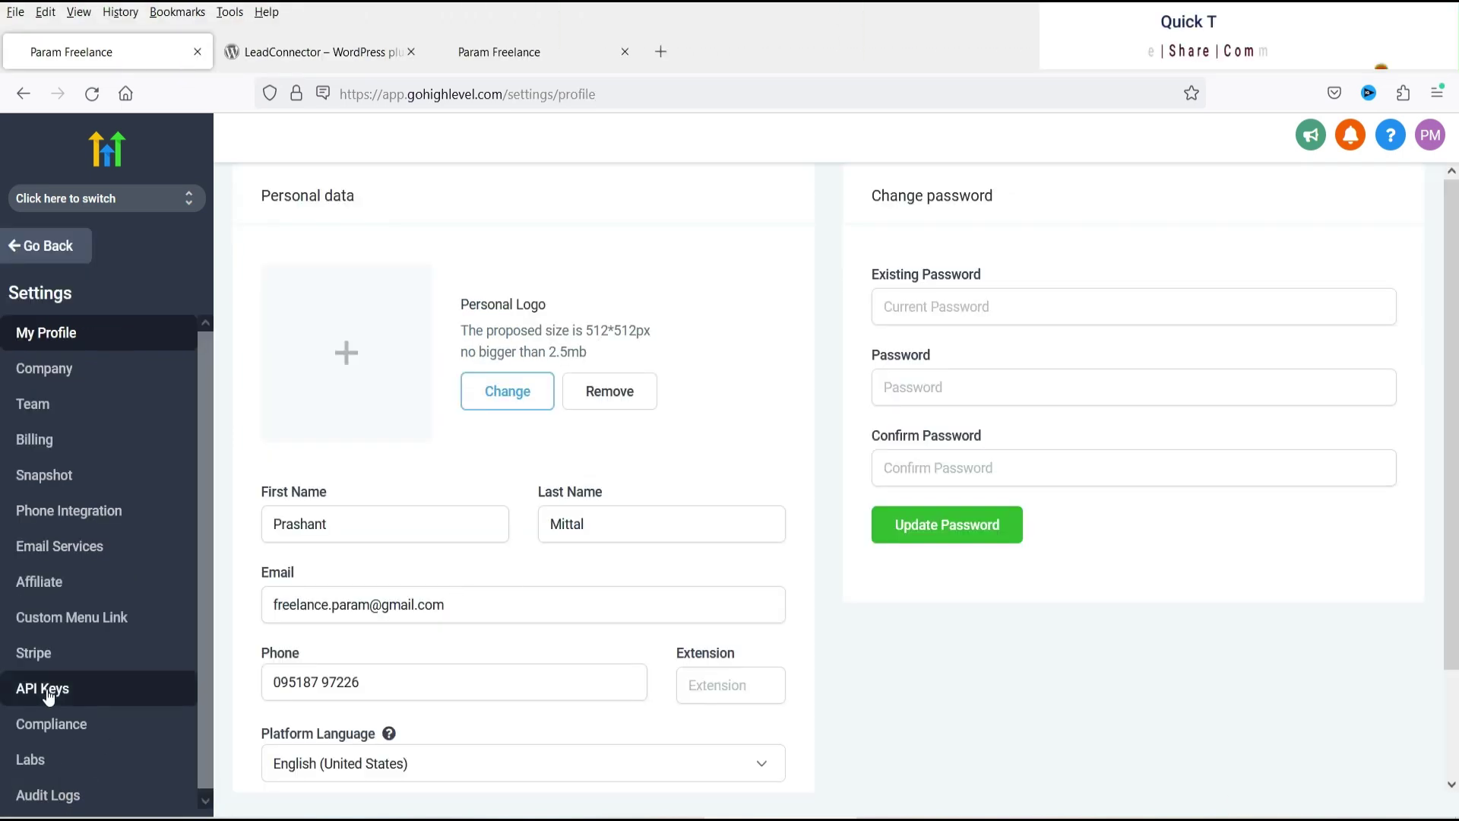
click(48, 693)
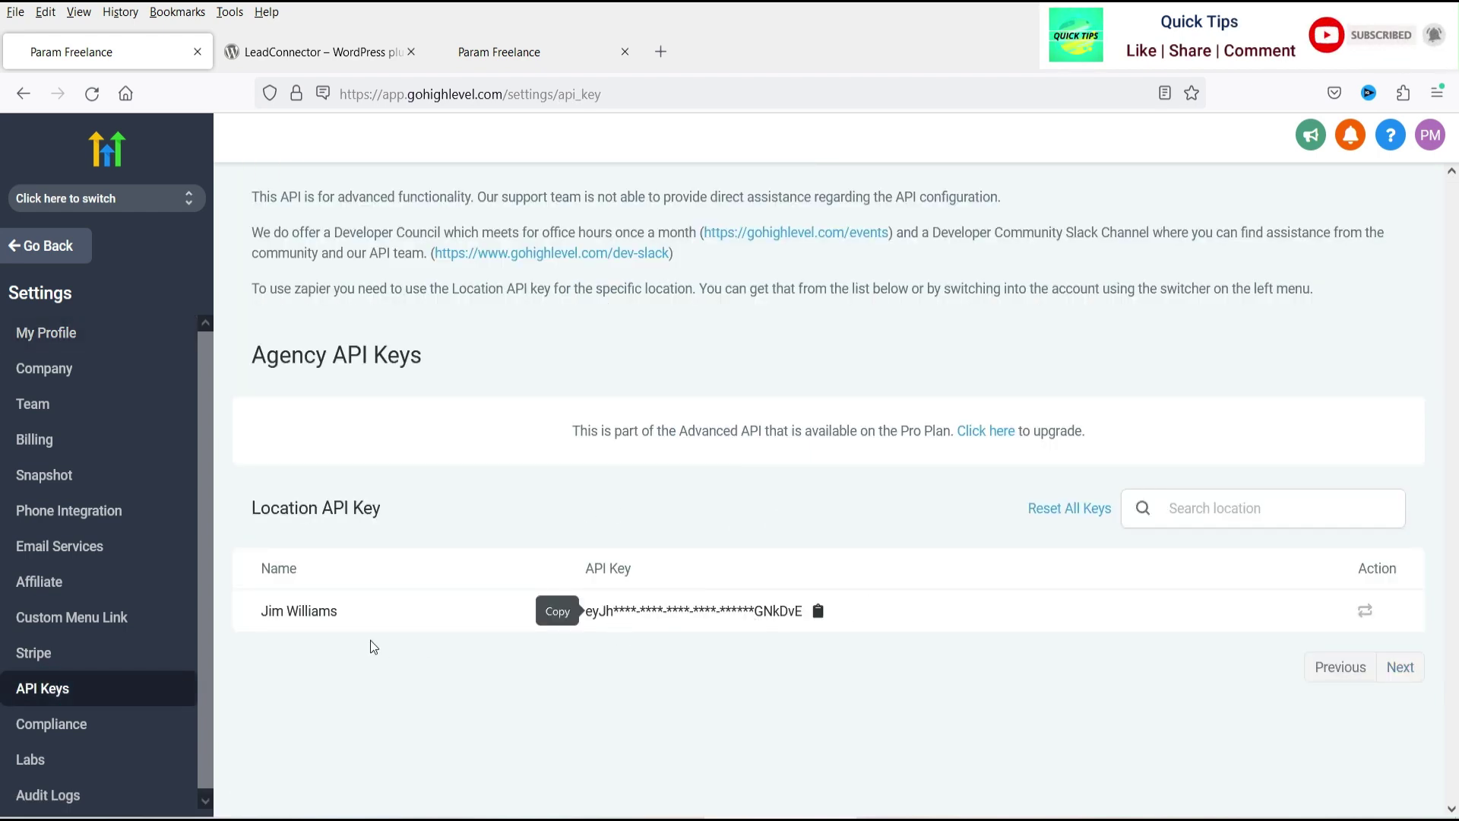
click(818, 610)
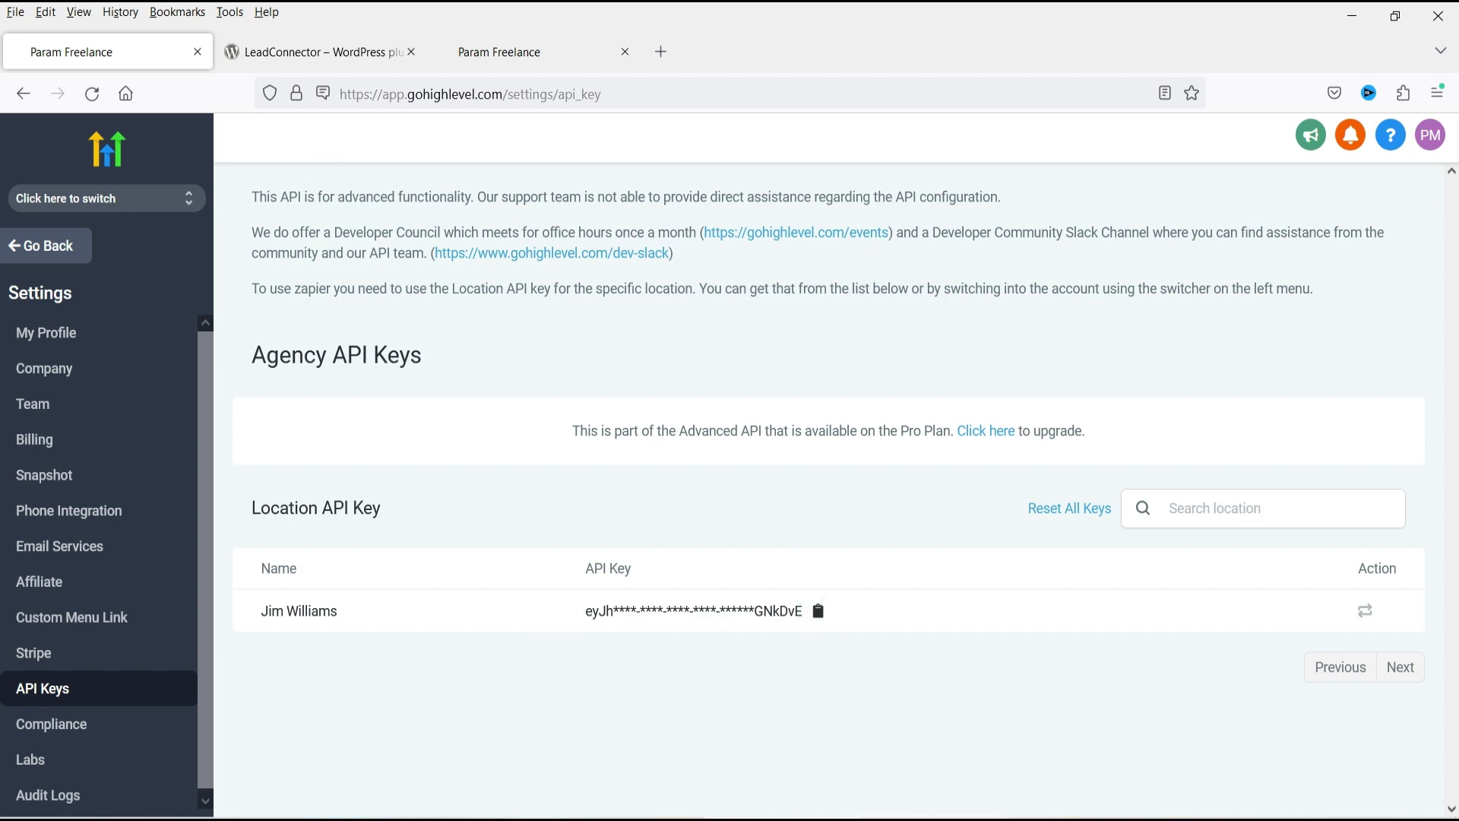
Paste the API key, enable Chat-widget, Pull and Save, then reload the shop page.
mouse_move(815, 809)
click(965, 760)
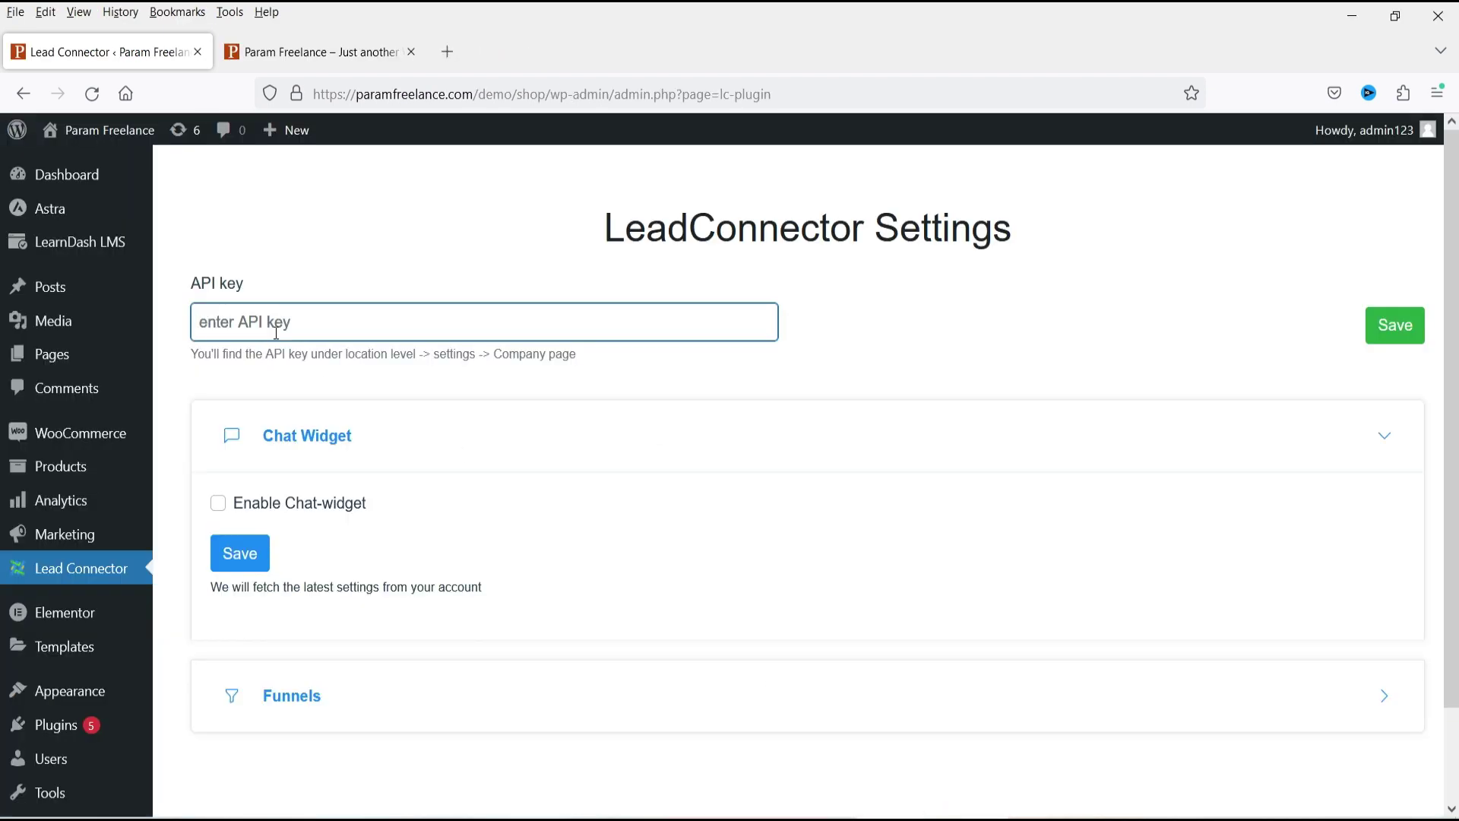
key(ctrl+v)
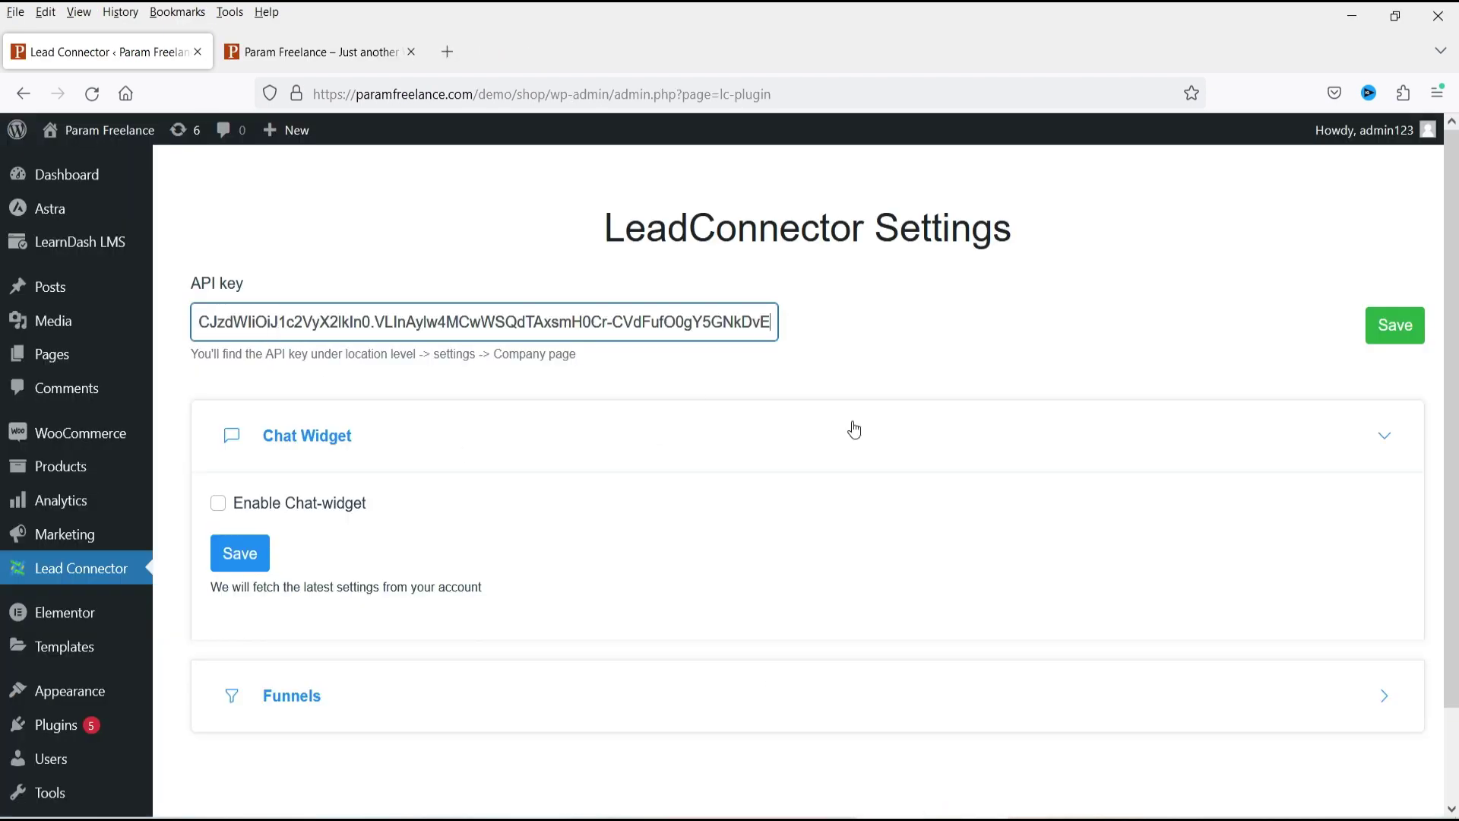
click(218, 504)
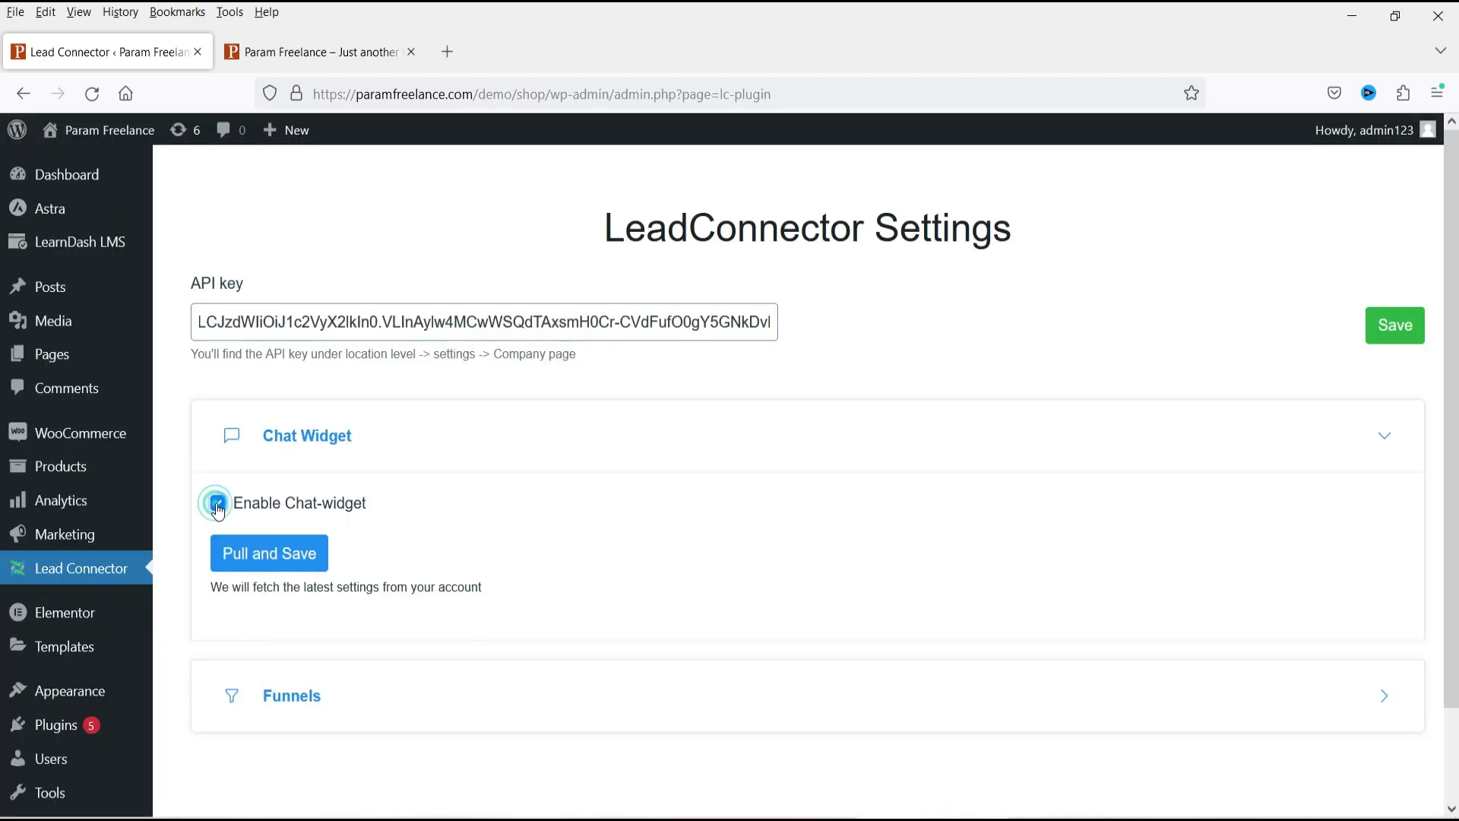
click(281, 563)
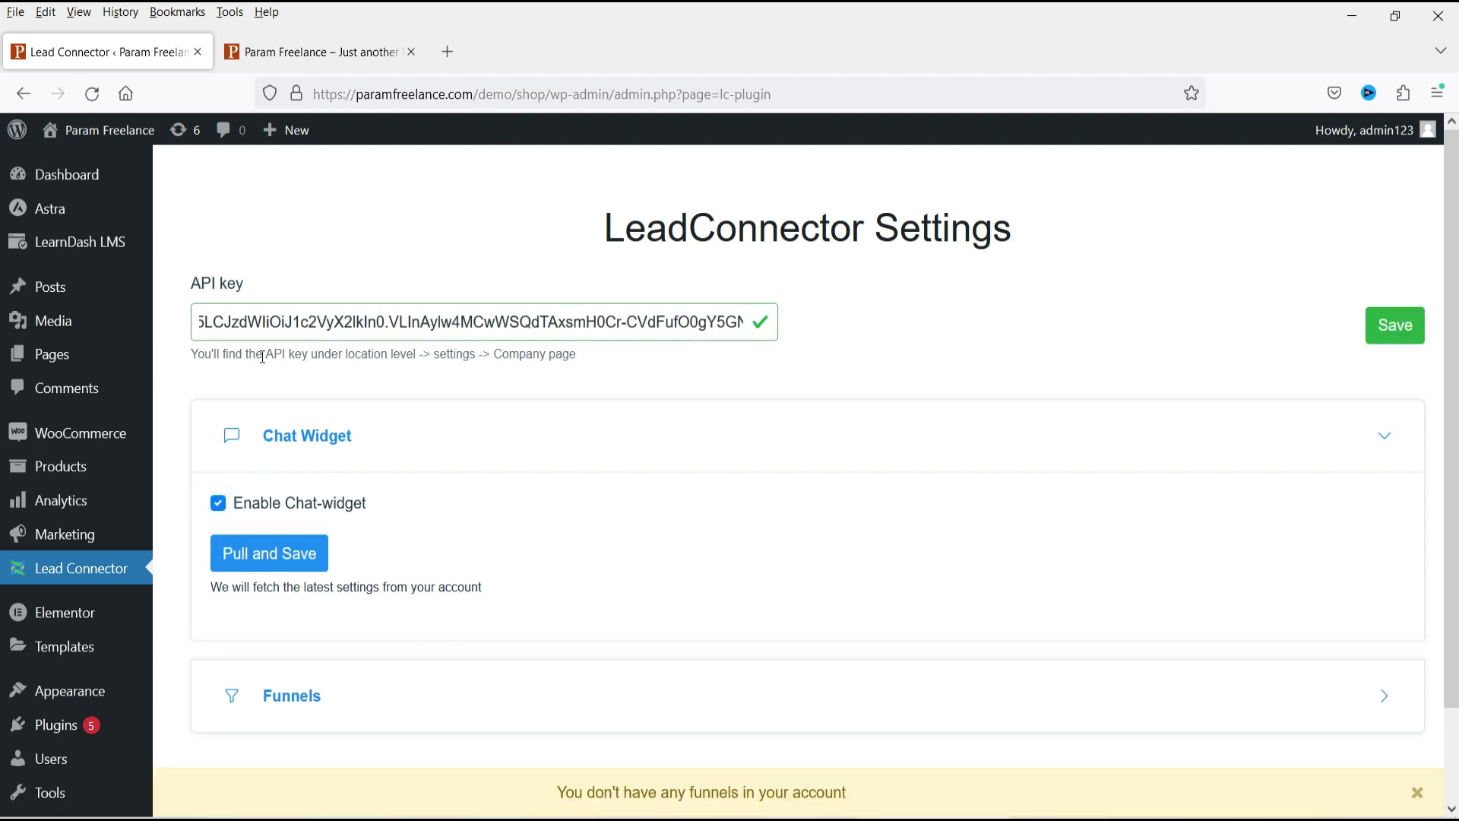
click(323, 52)
click(86, 100)
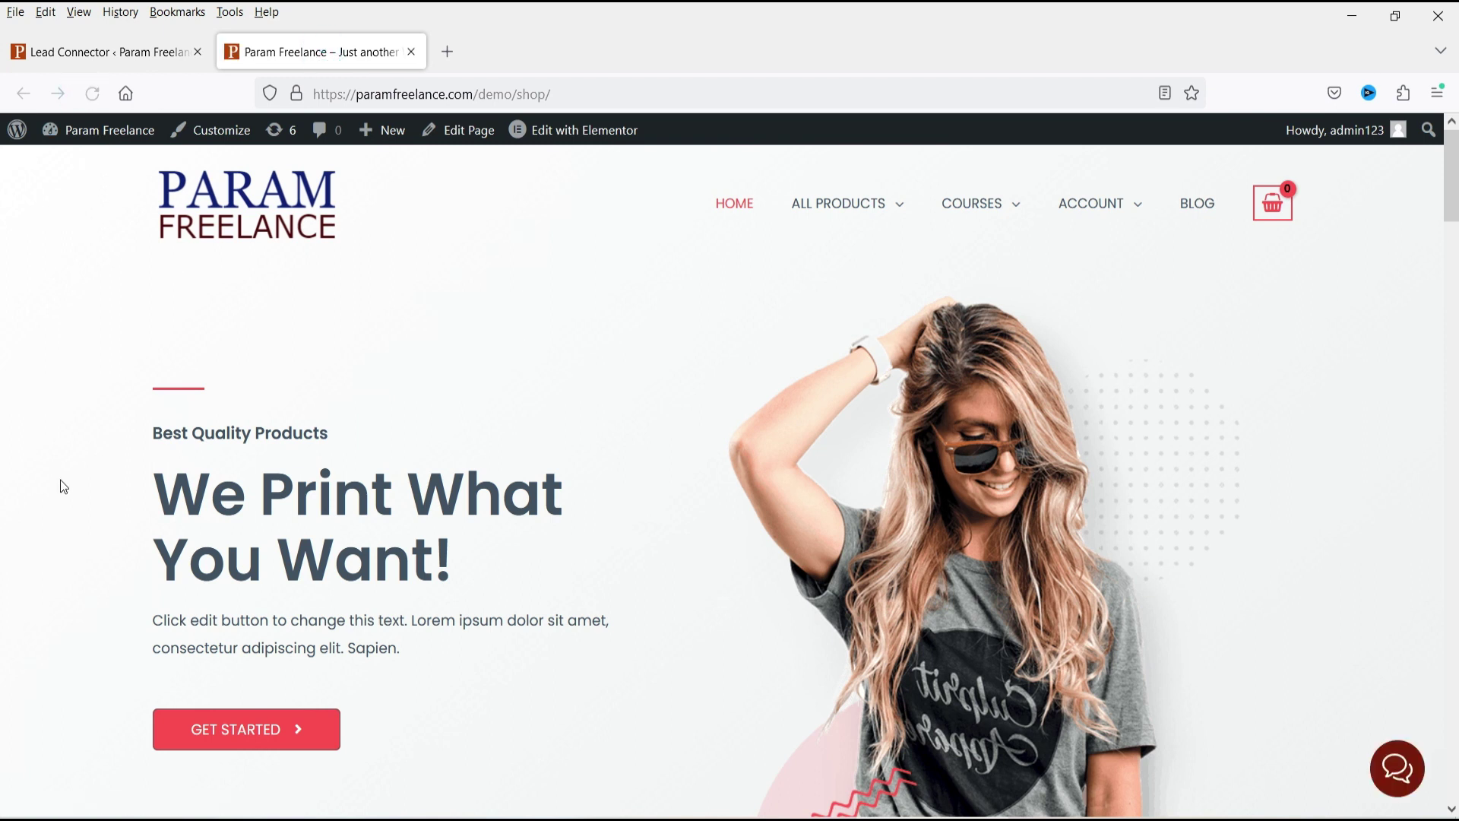
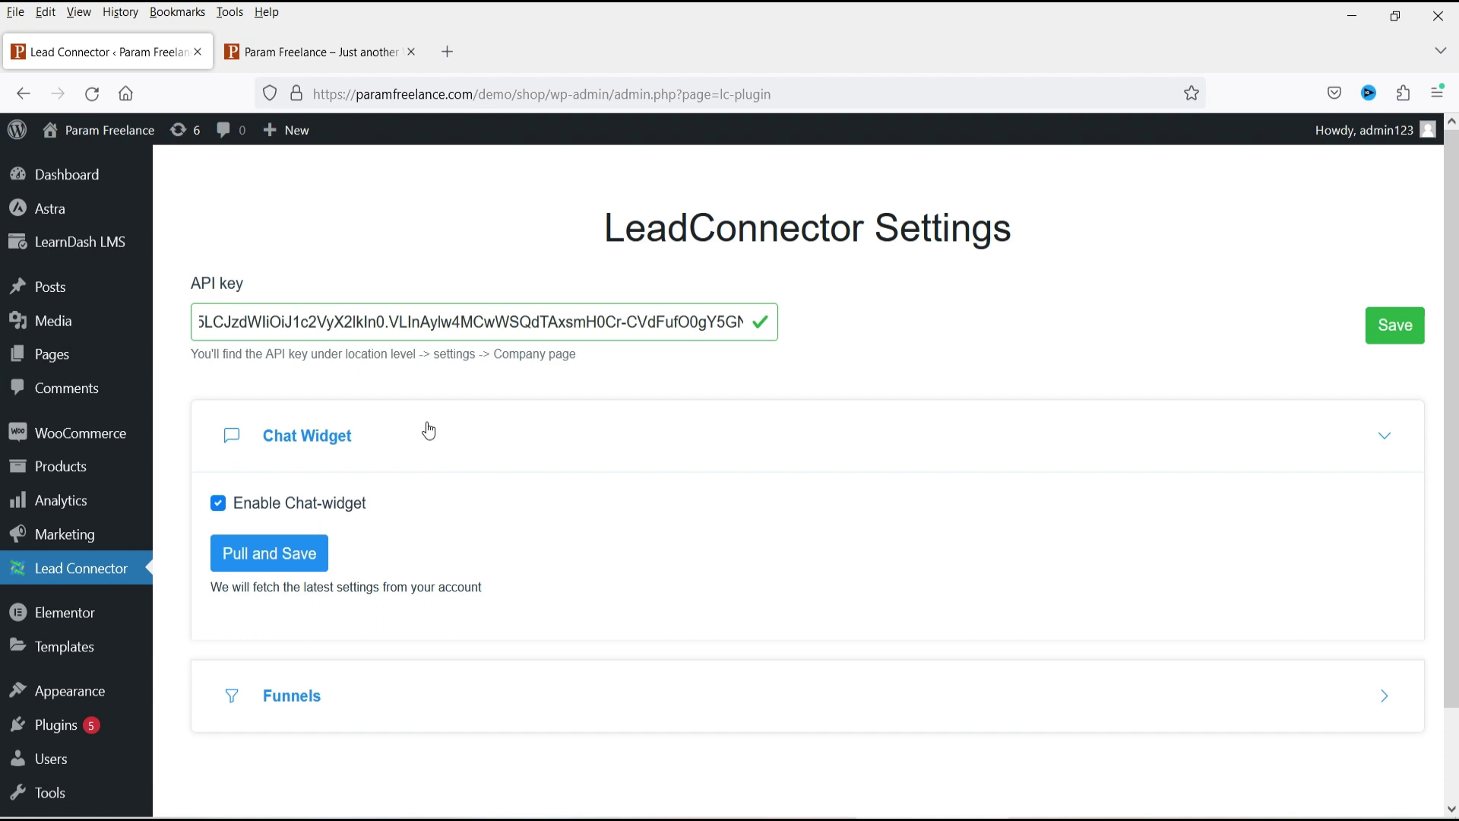
Expand the Funnels section in LeadConnector settings and view the Param Freelance shop homepage with its chat bubble.
click(354, 706)
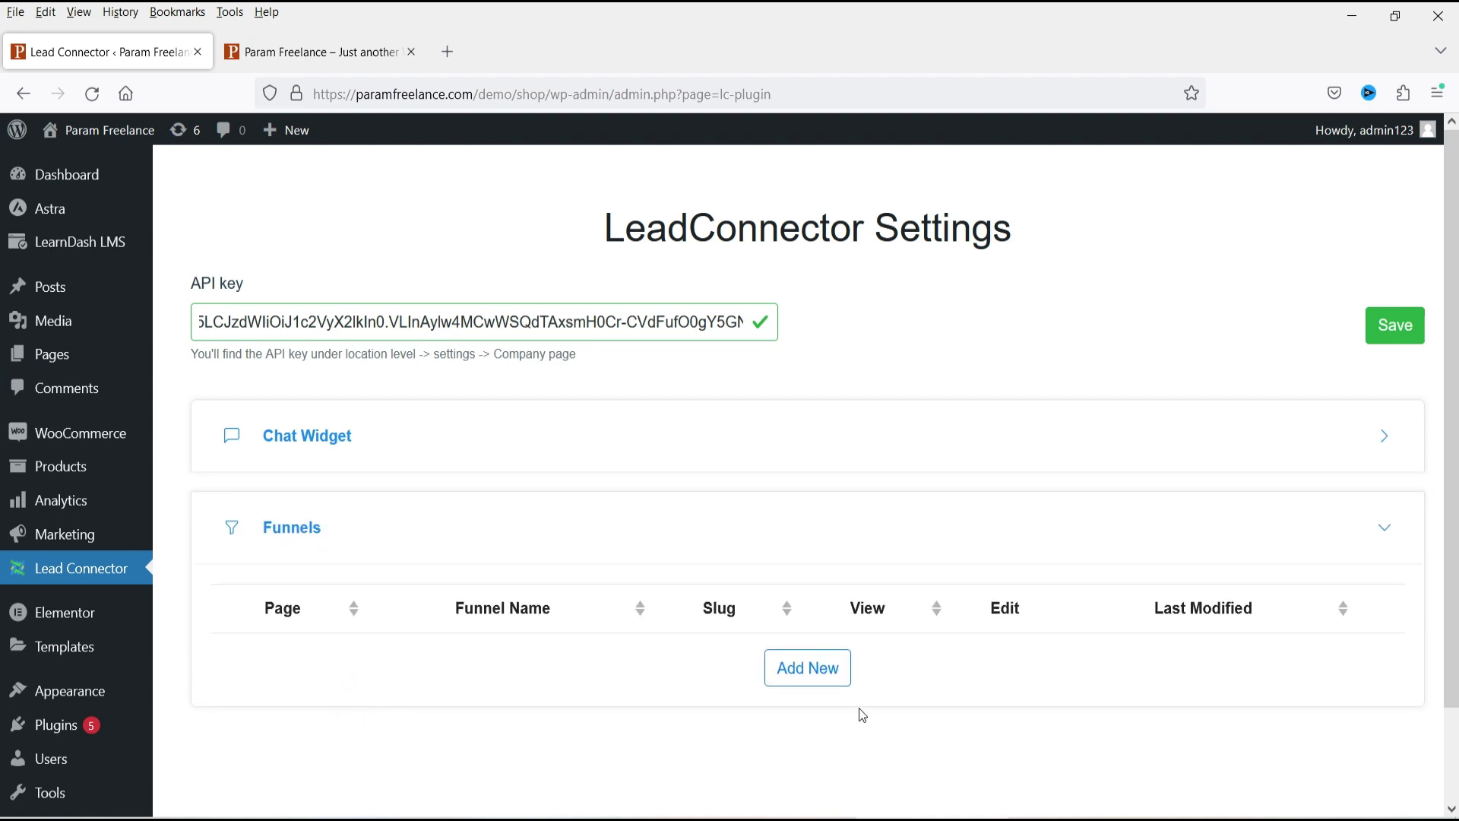
click(320, 55)
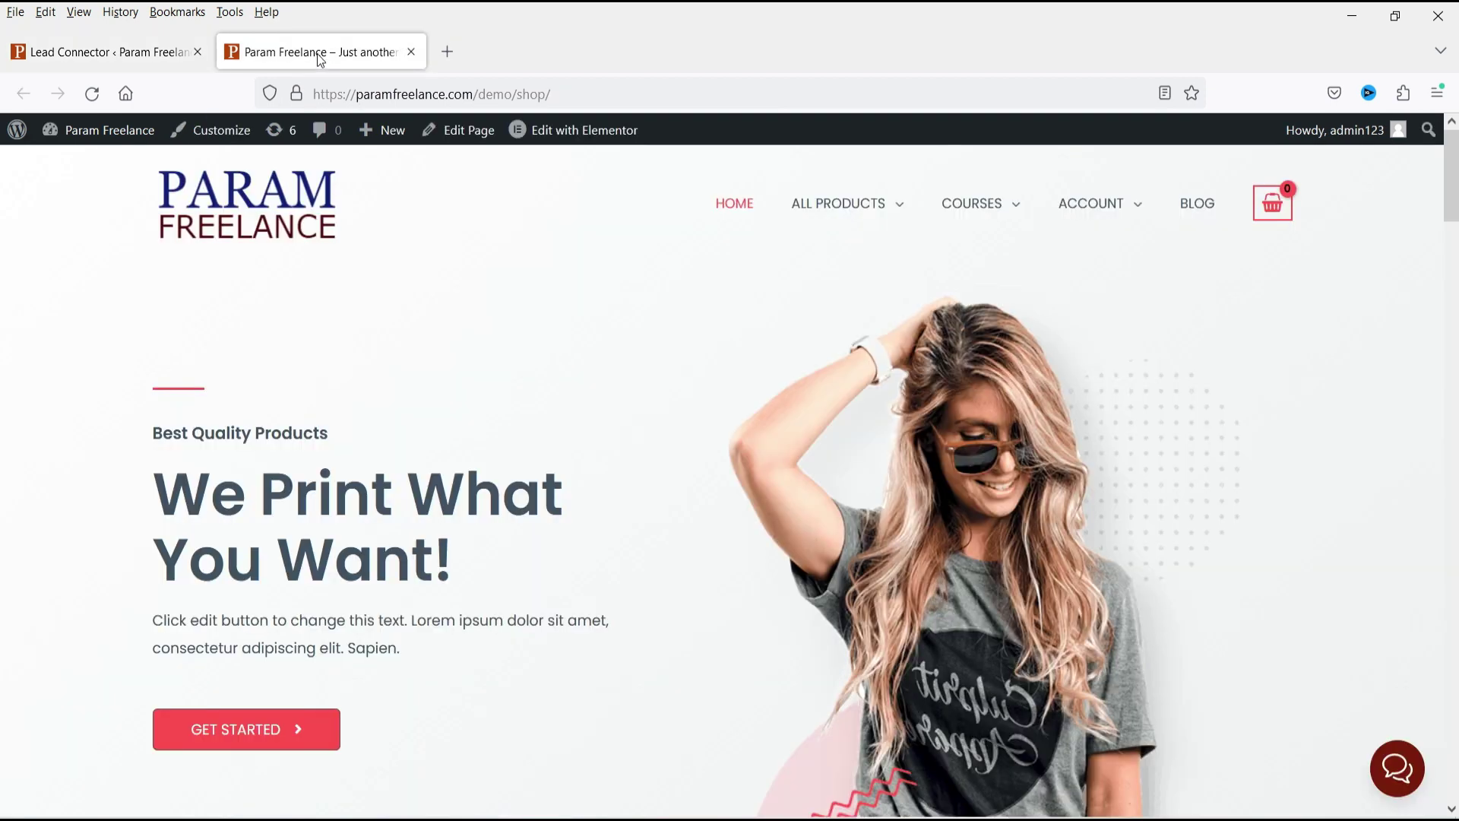
click(171, 53)
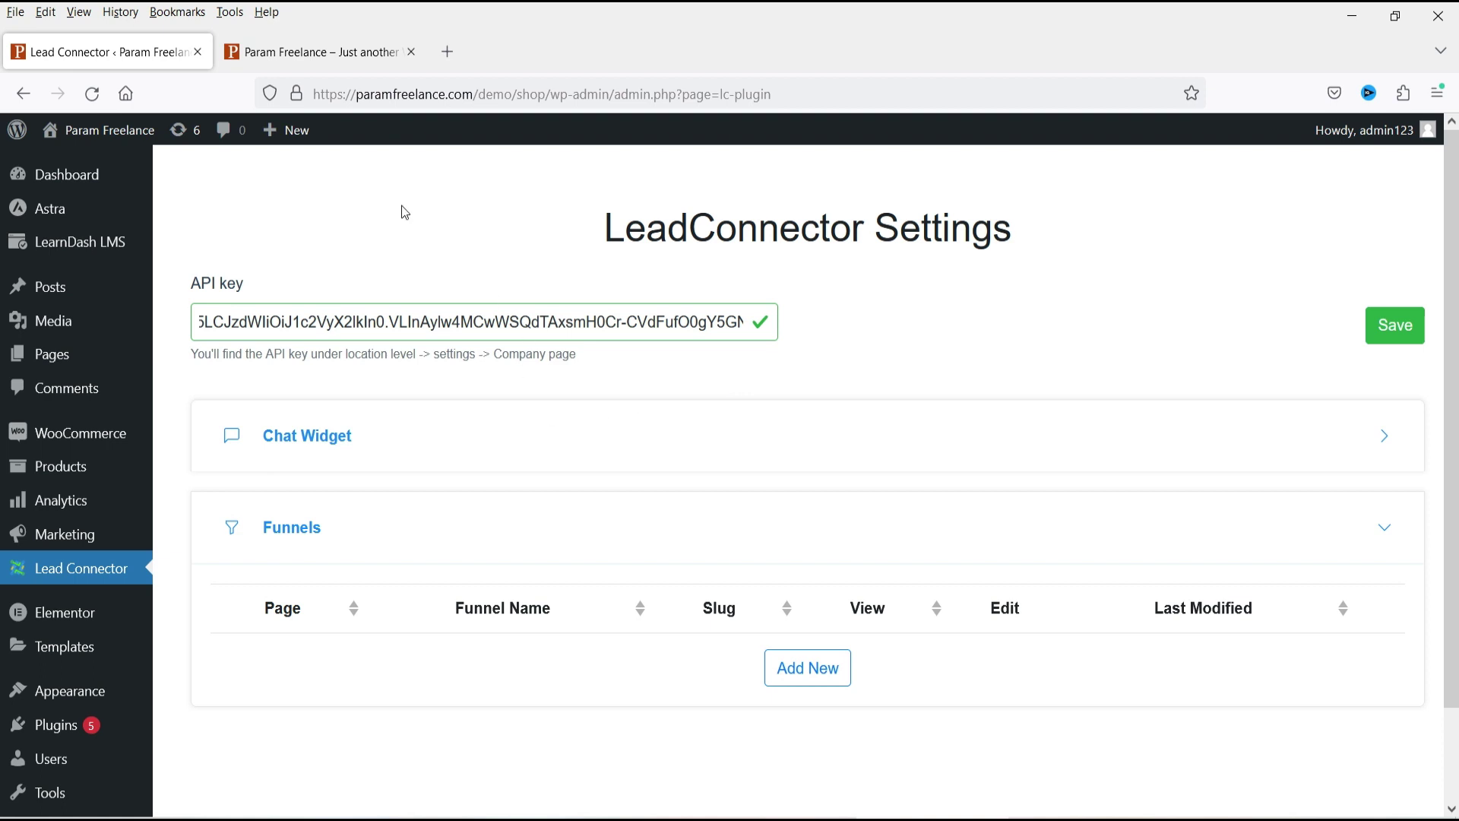
click(326, 54)
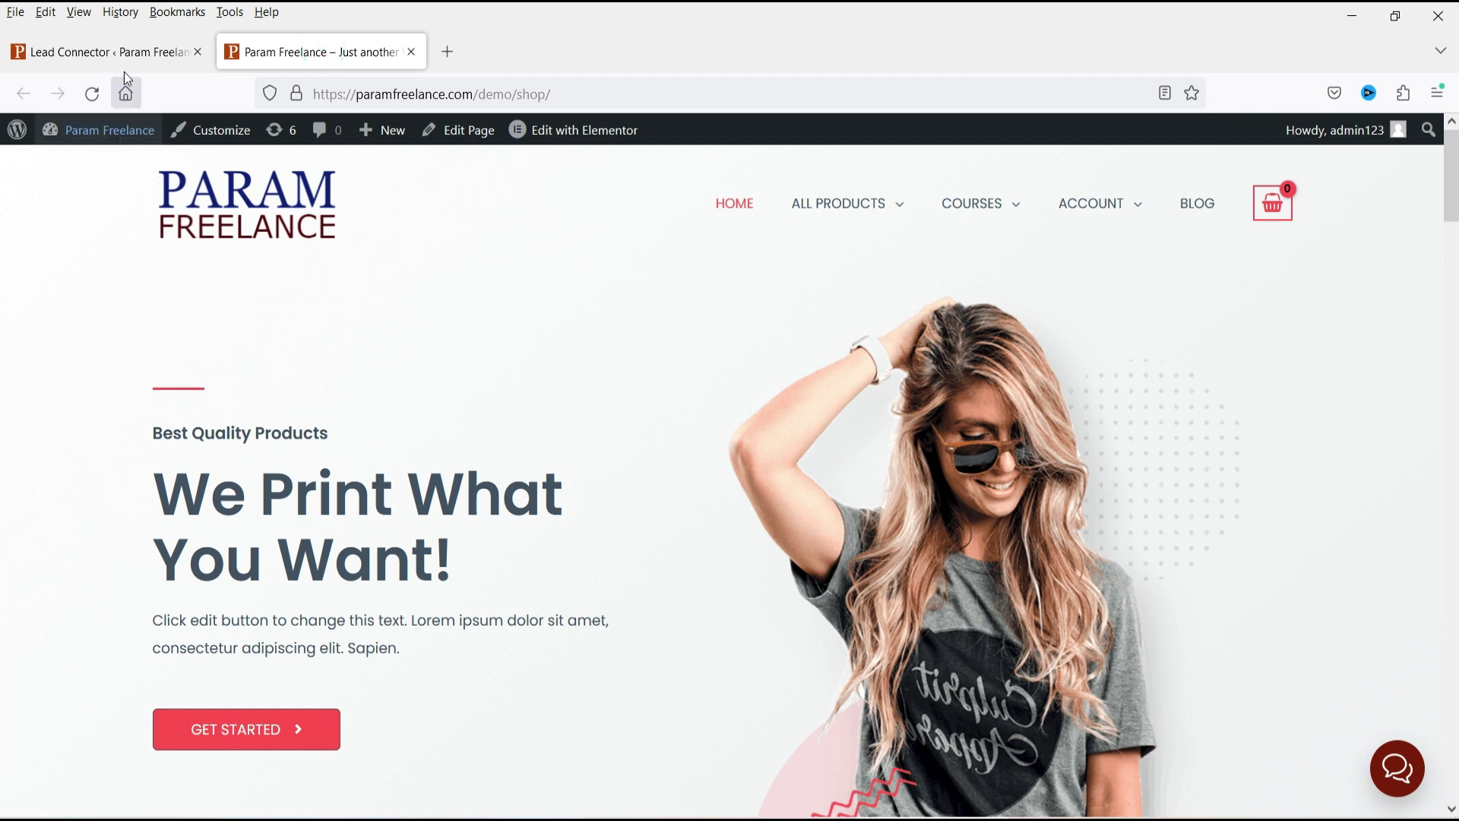
click(91, 51)
Switch HighLevel into the client sub-account.
click(807, 673)
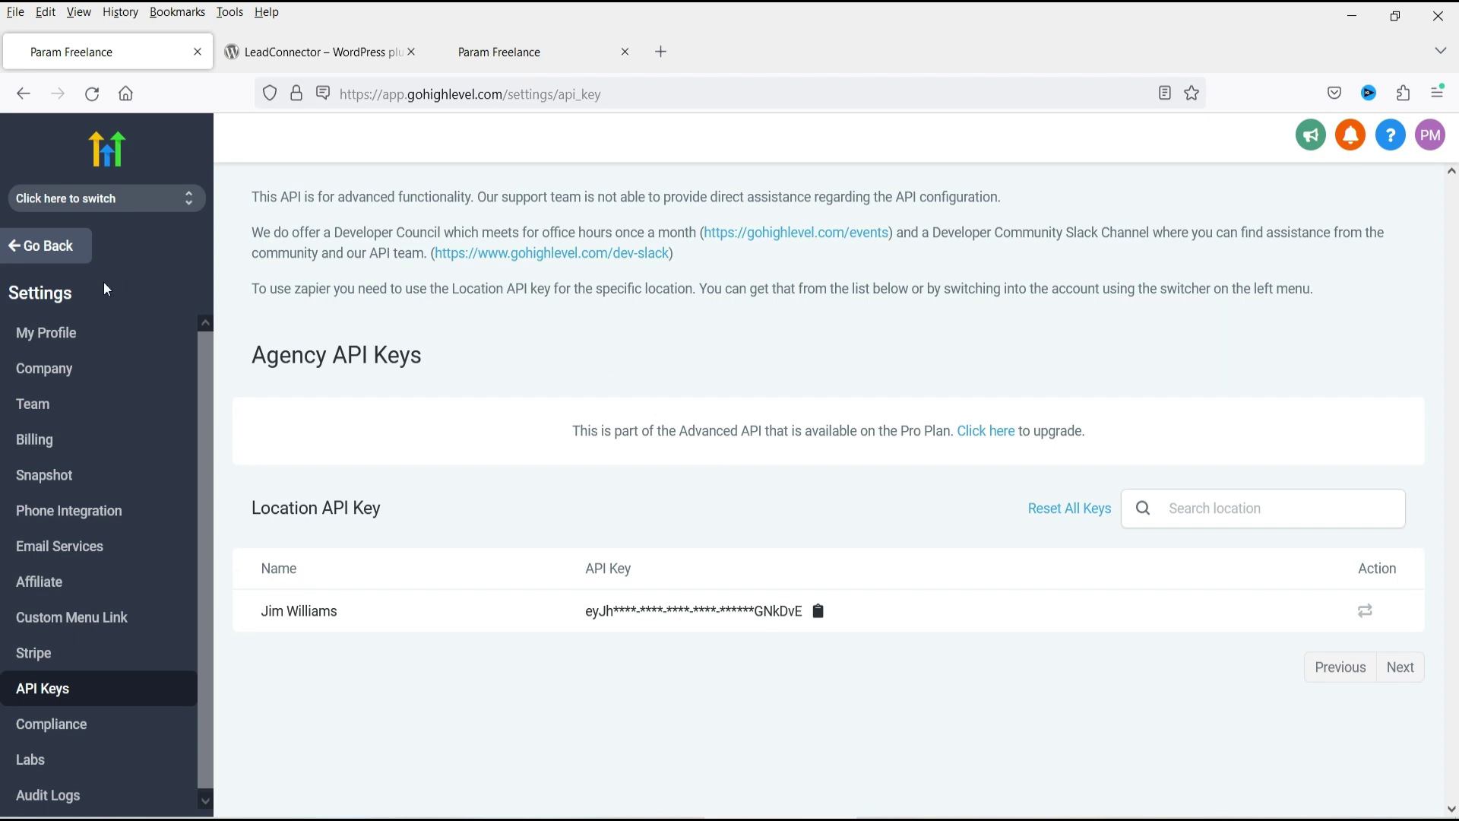
click(88, 218)
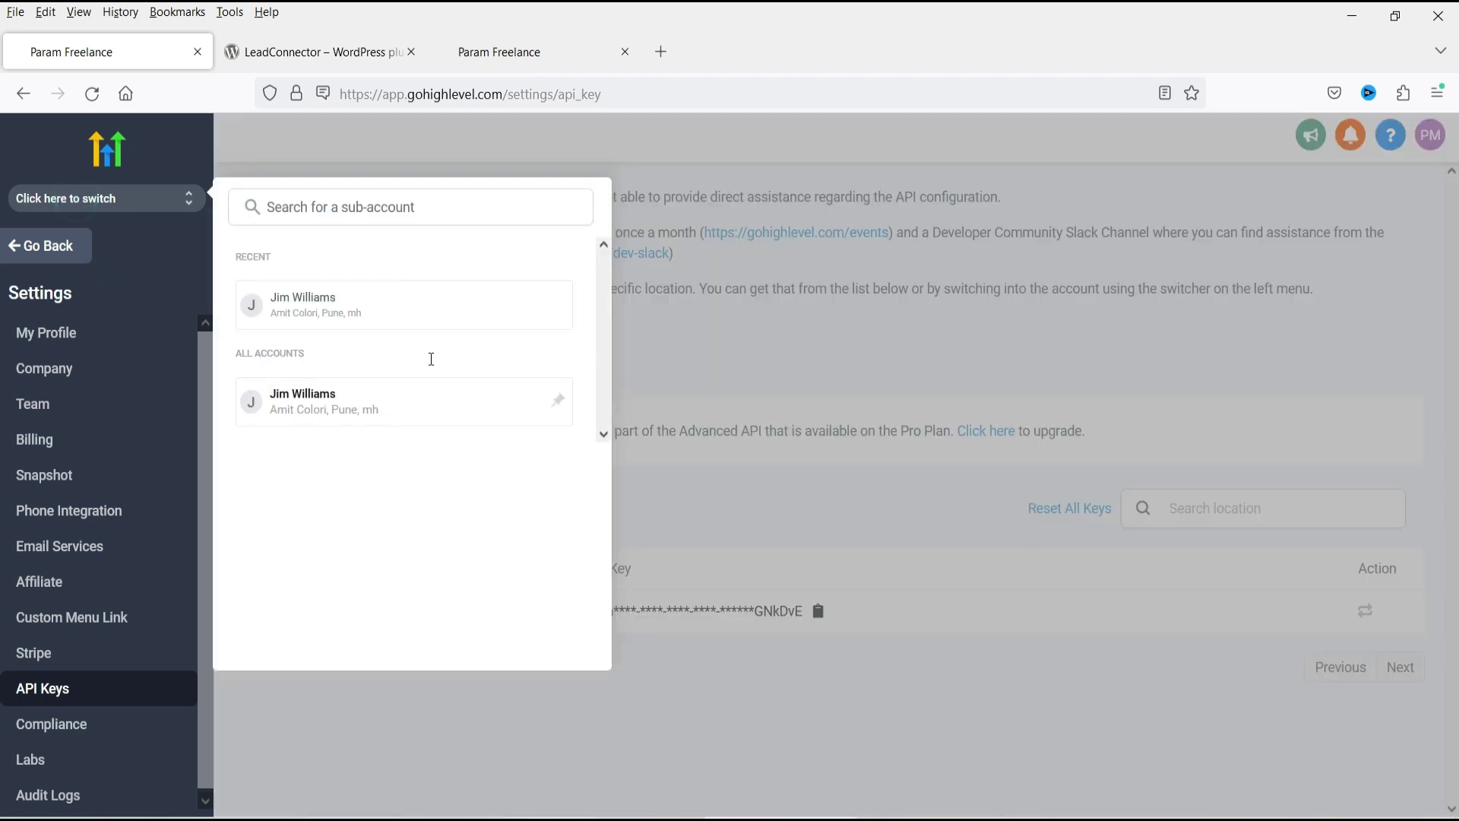
click(343, 319)
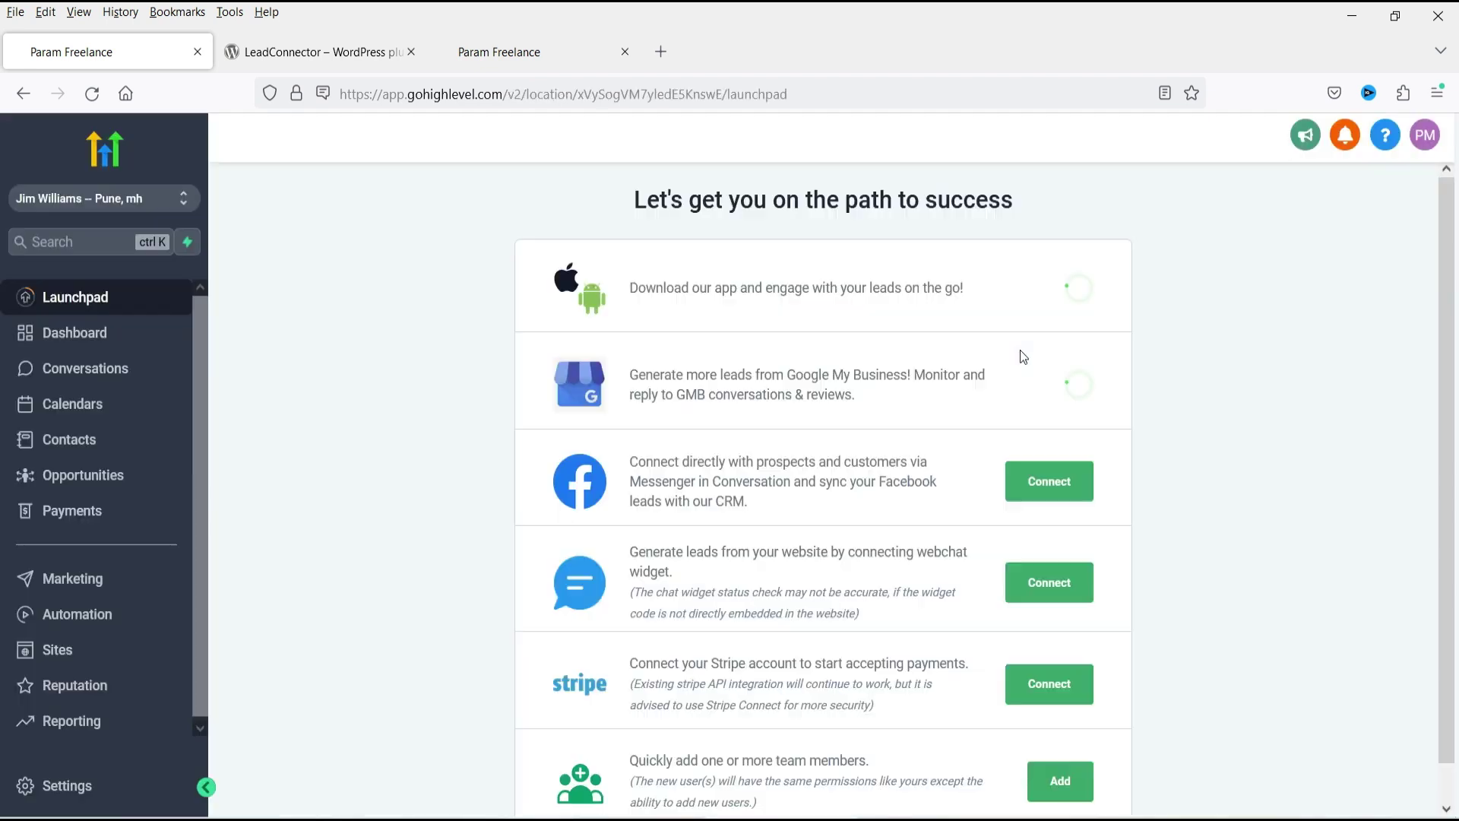
Open the sub-account's Sites area showing its empty Funnels list.
click(79, 615)
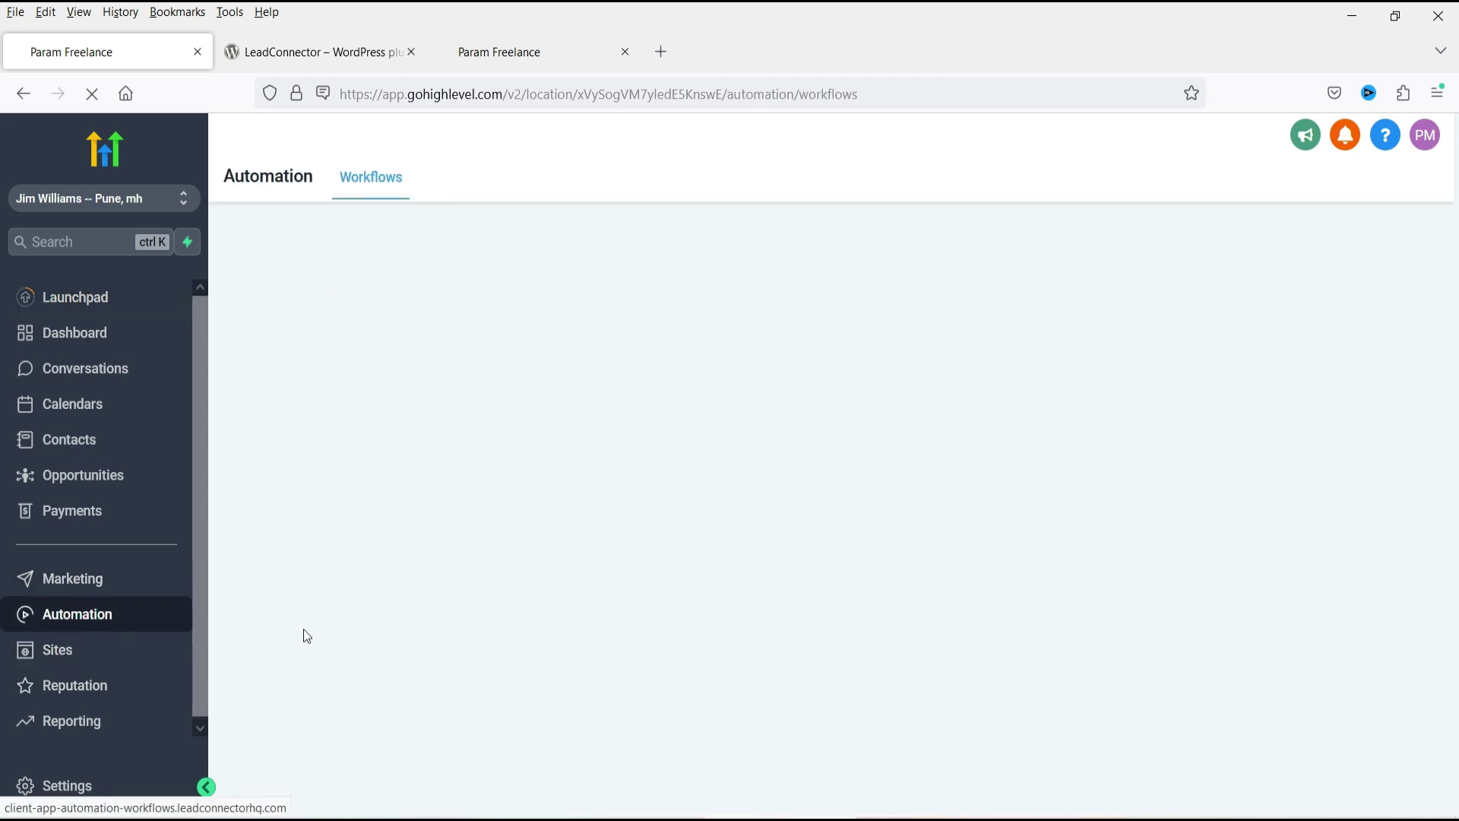
click(57, 650)
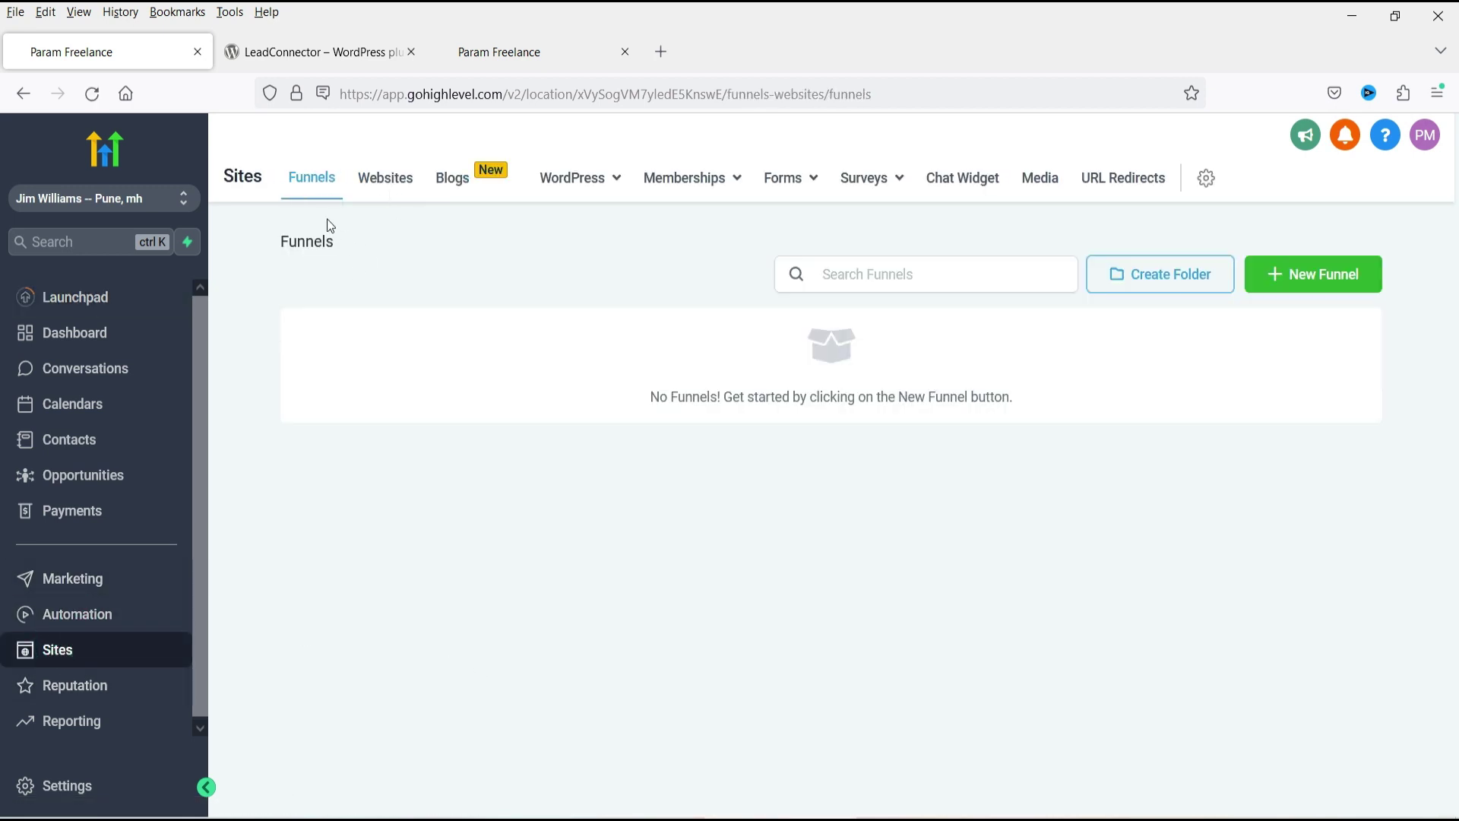
click(1338, 274)
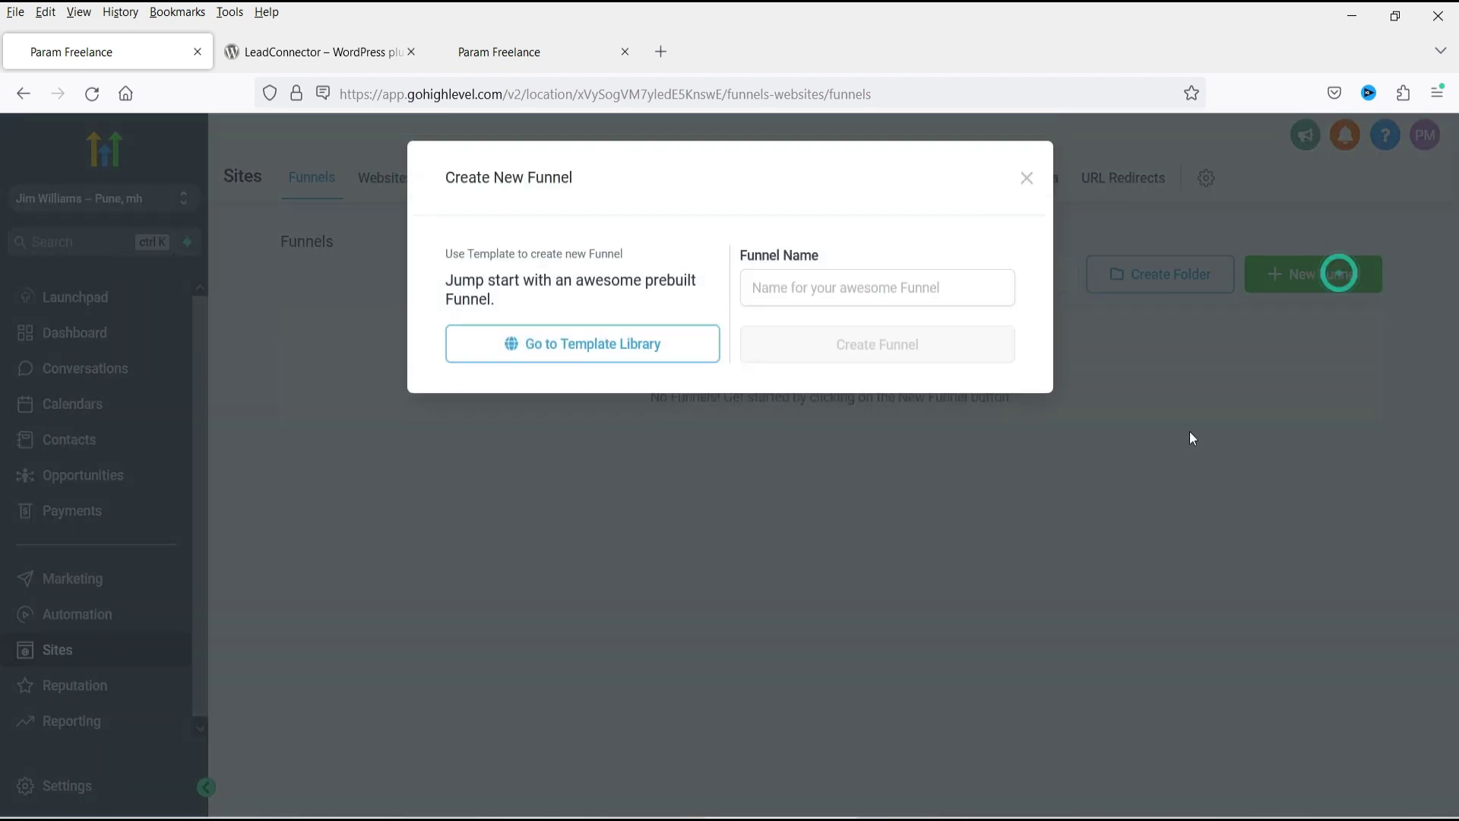
click(544, 351)
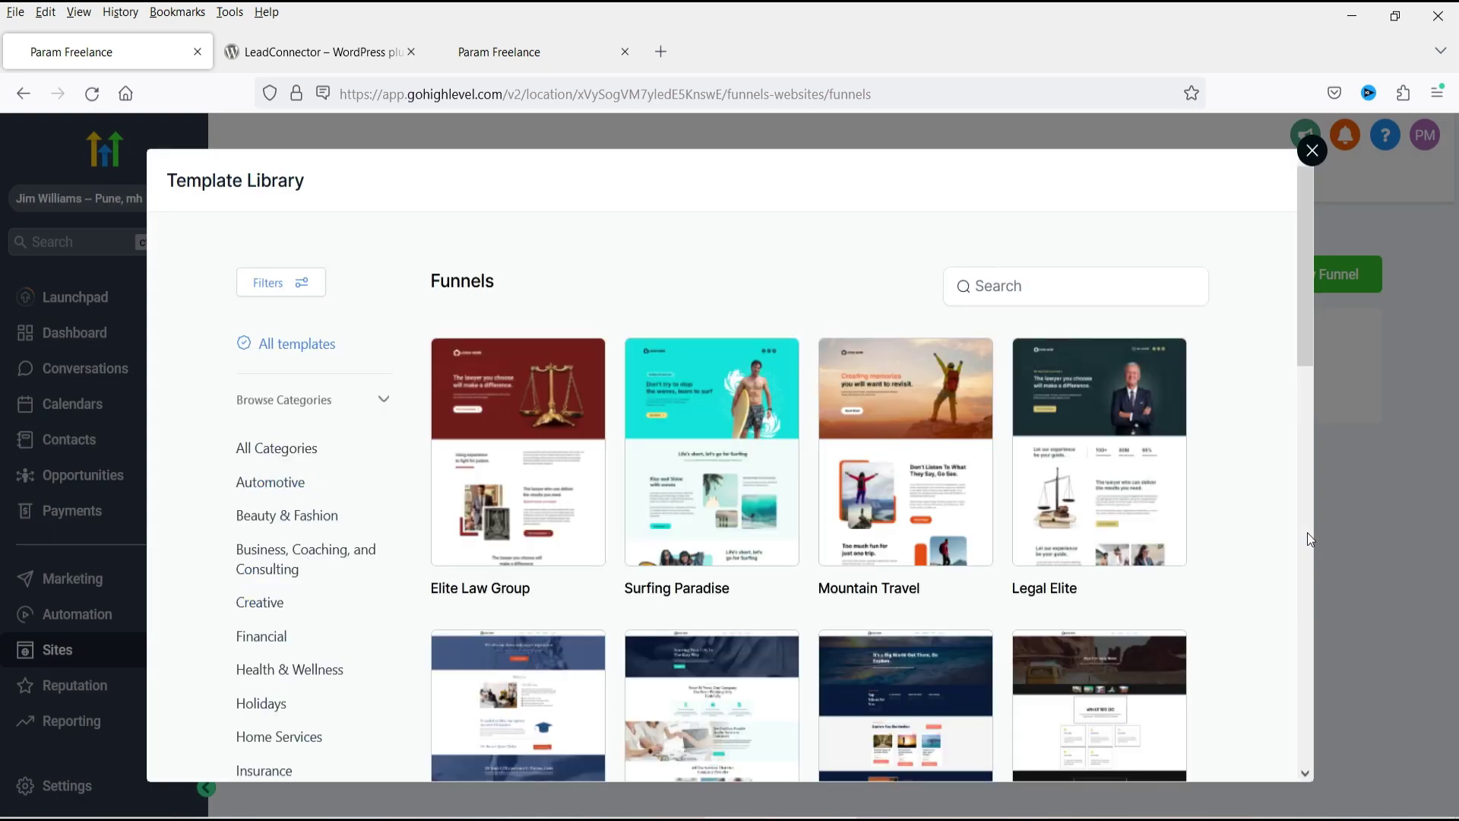
scroll(904, 364, down, 2)
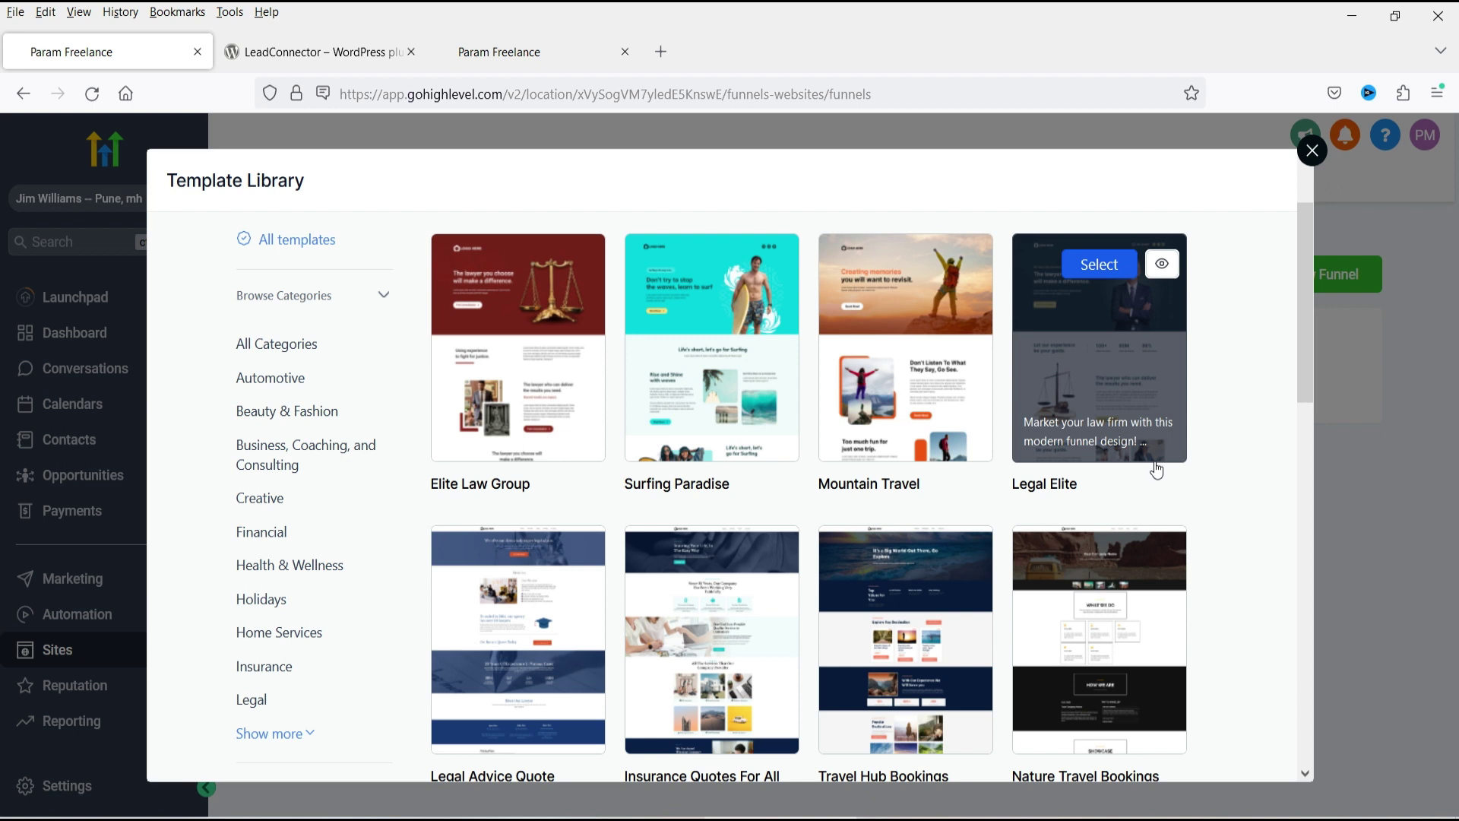
mouse_move(891, 472)
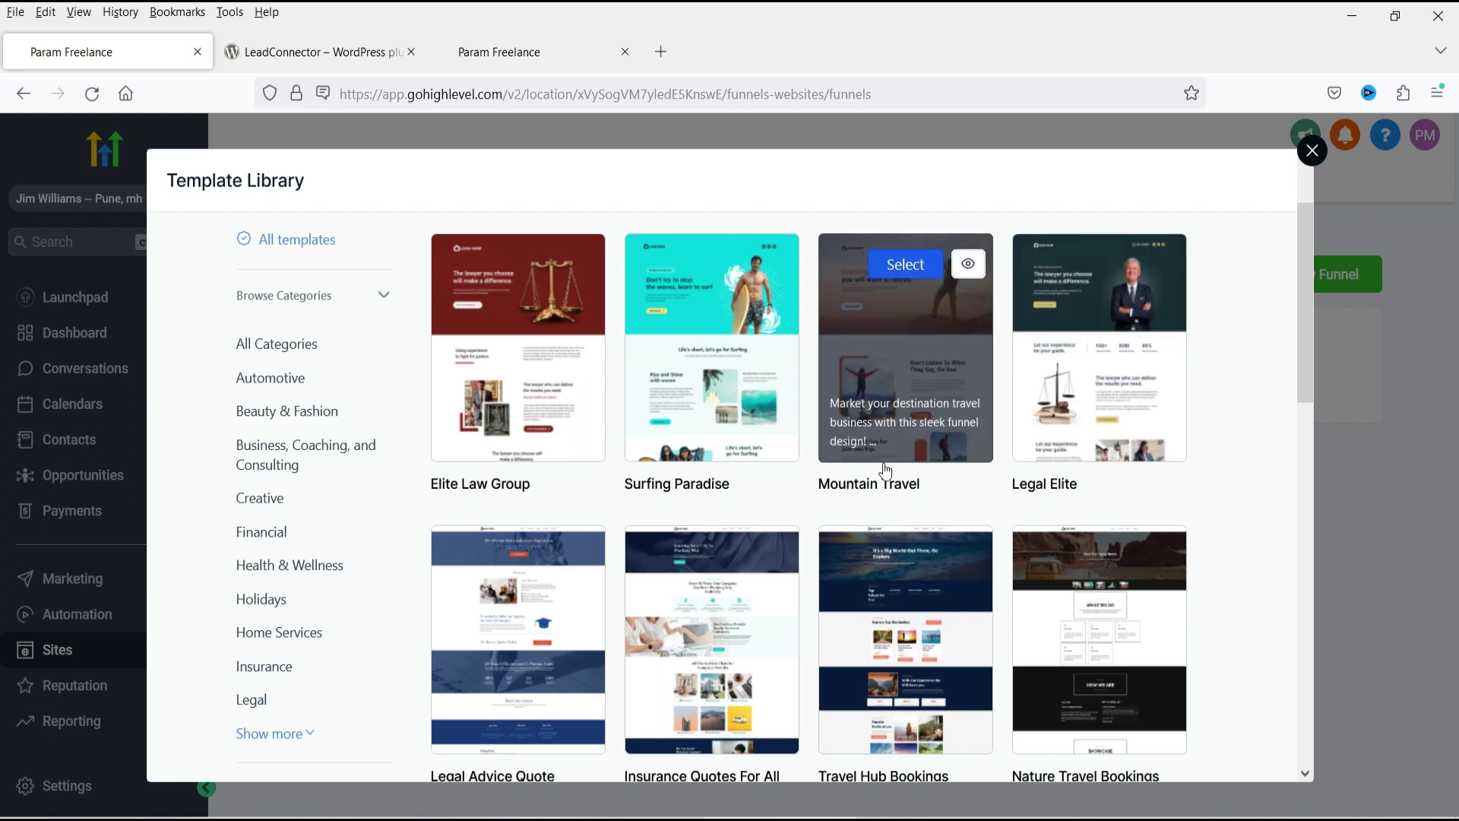
click(281, 43)
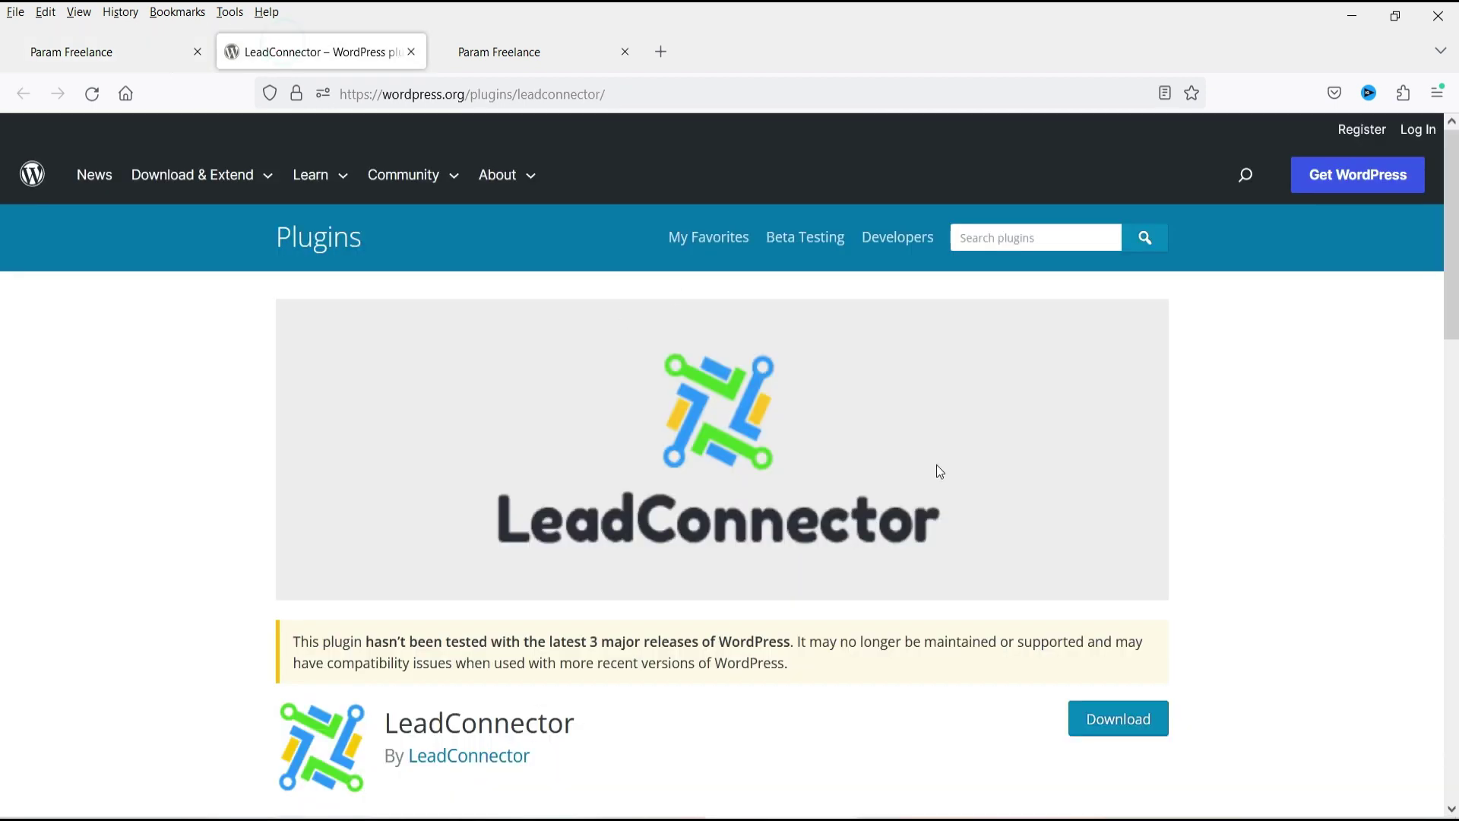
click(522, 51)
click(129, 53)
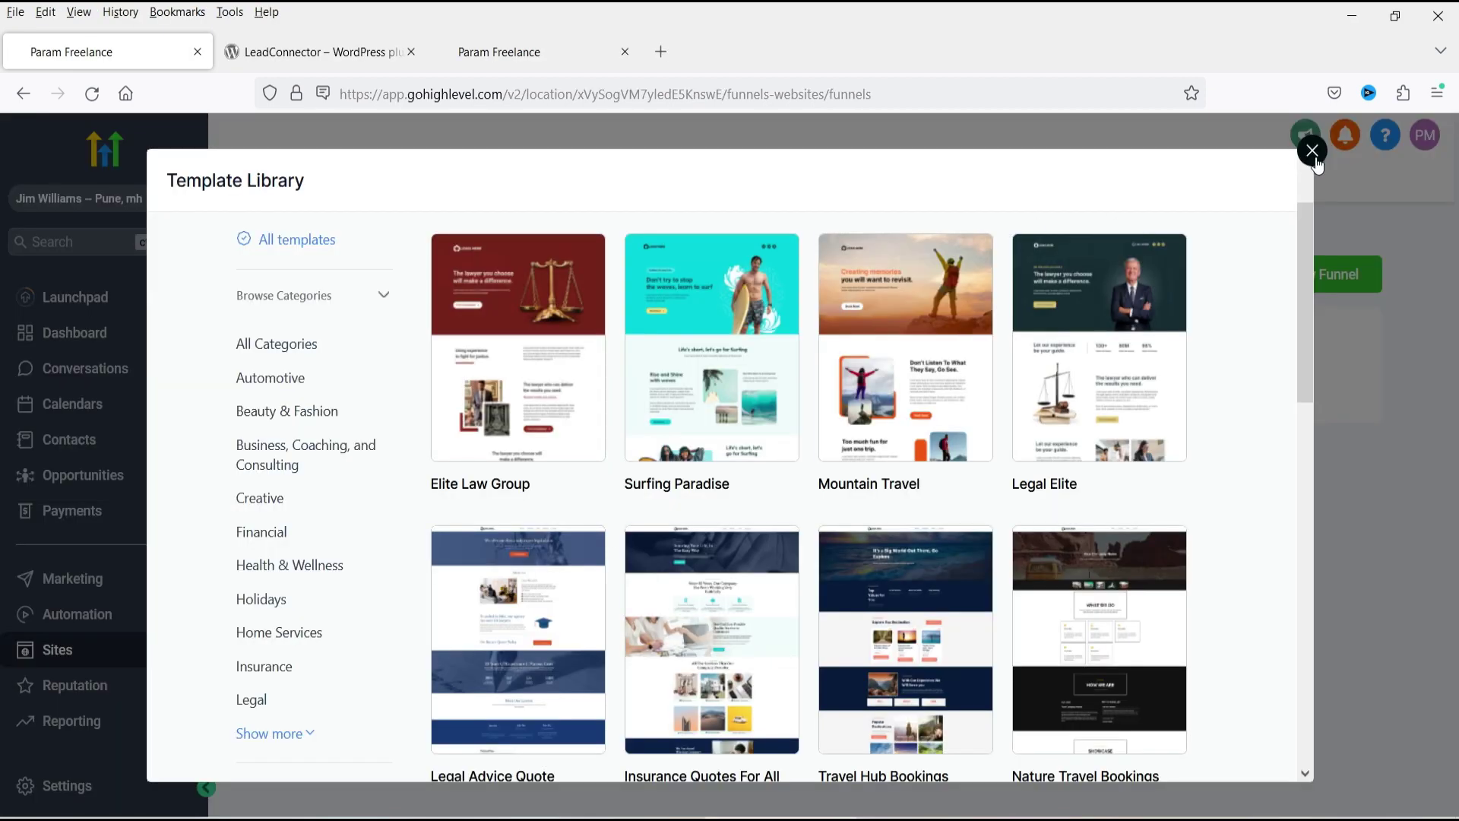
click(1314, 154)
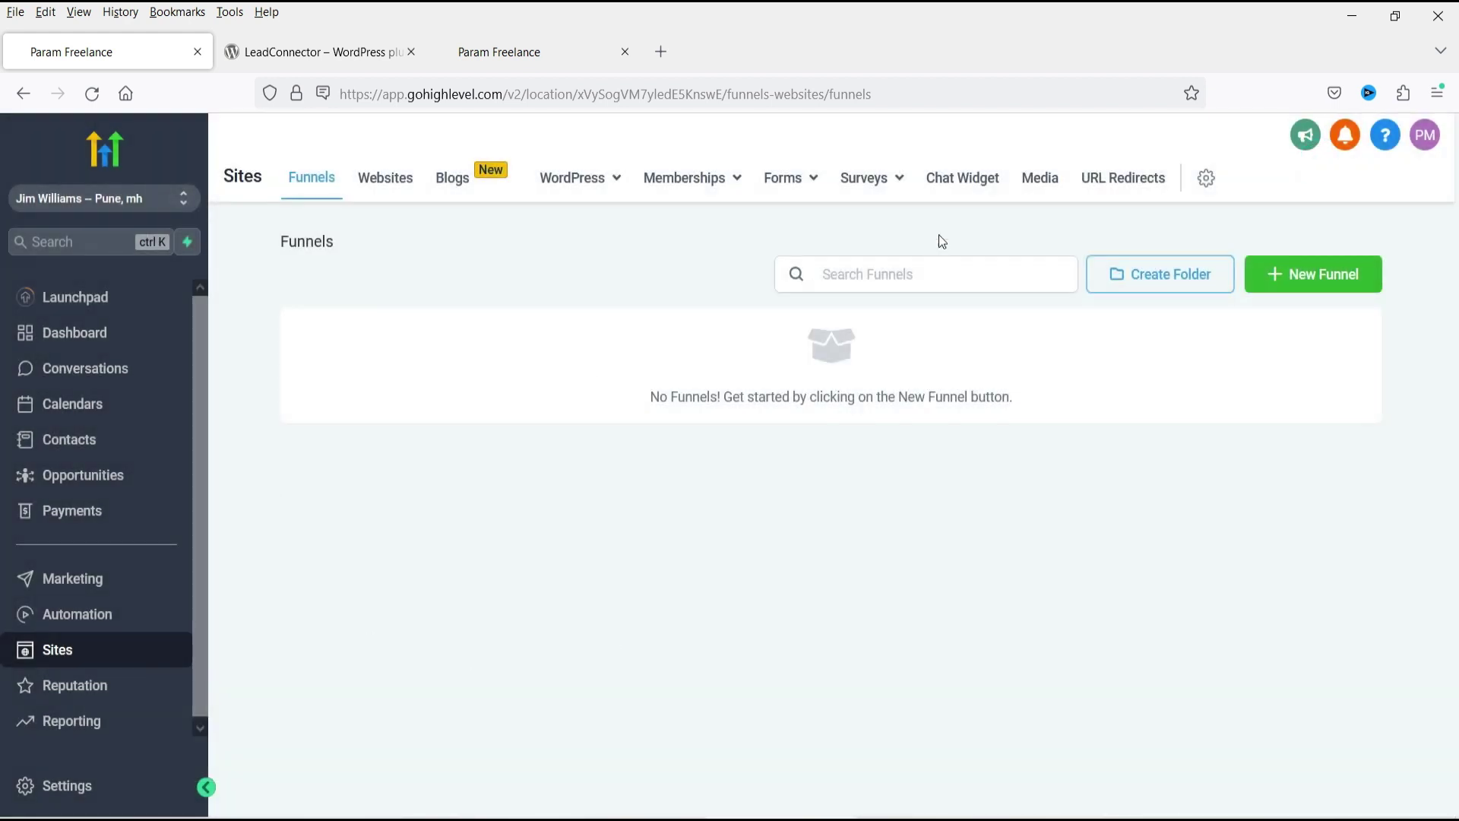
Load the live Param Freelance homepage via the HOME link.
click(964, 186)
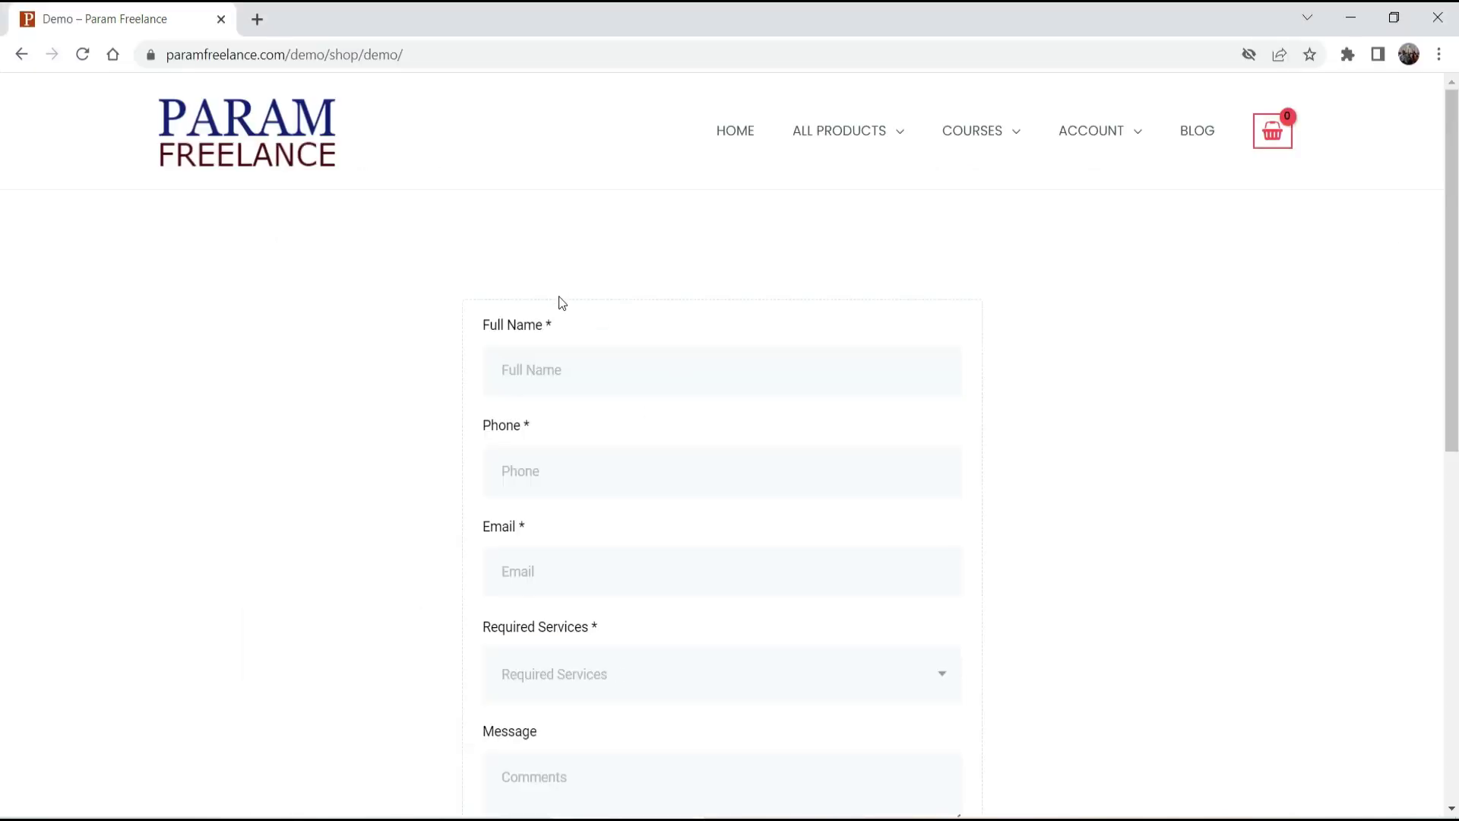
click(733, 143)
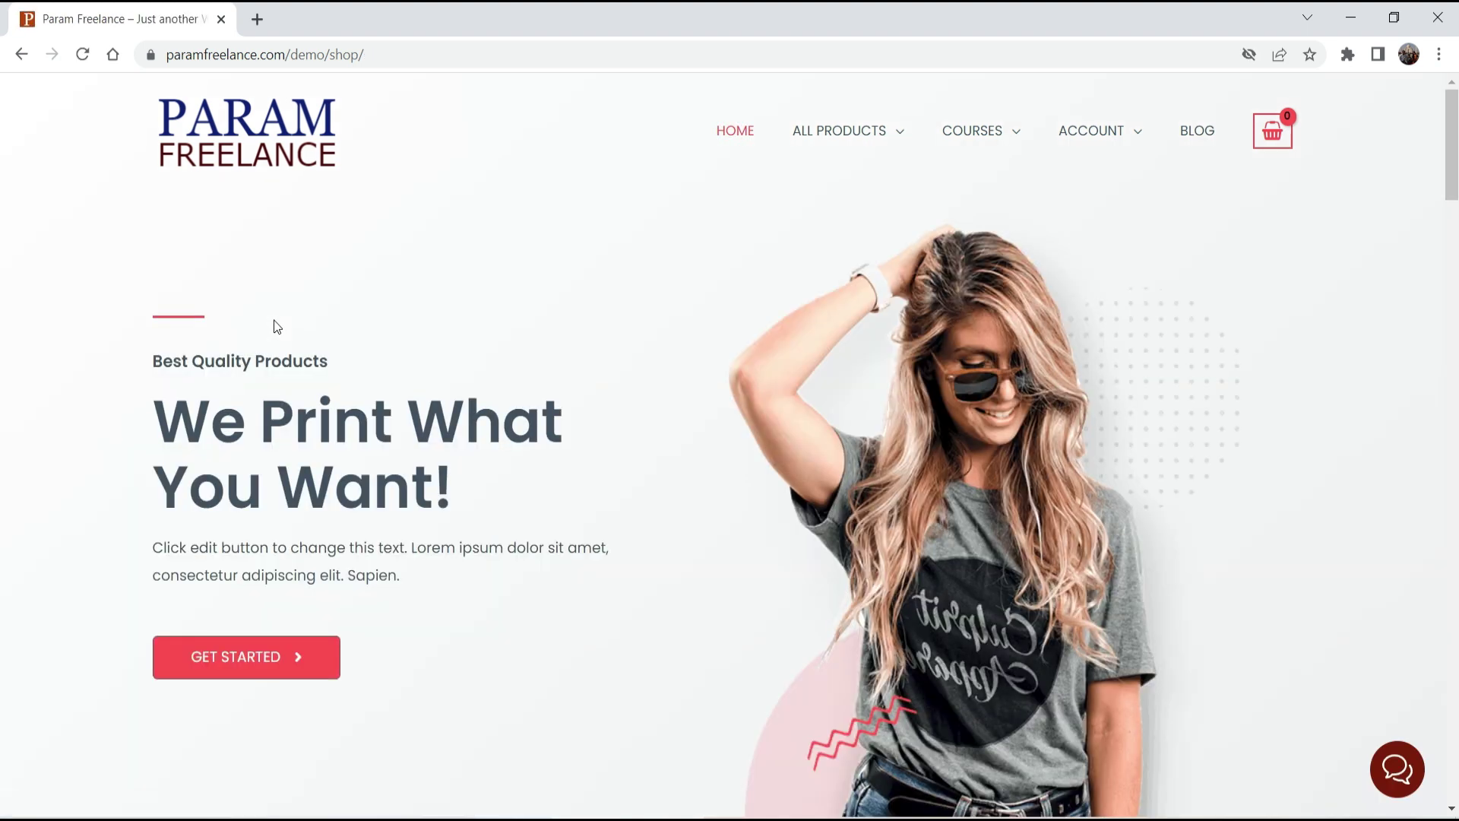
Open the site's chat widget and enter the test lead's name, mobile phone and e-mail.
click(1401, 780)
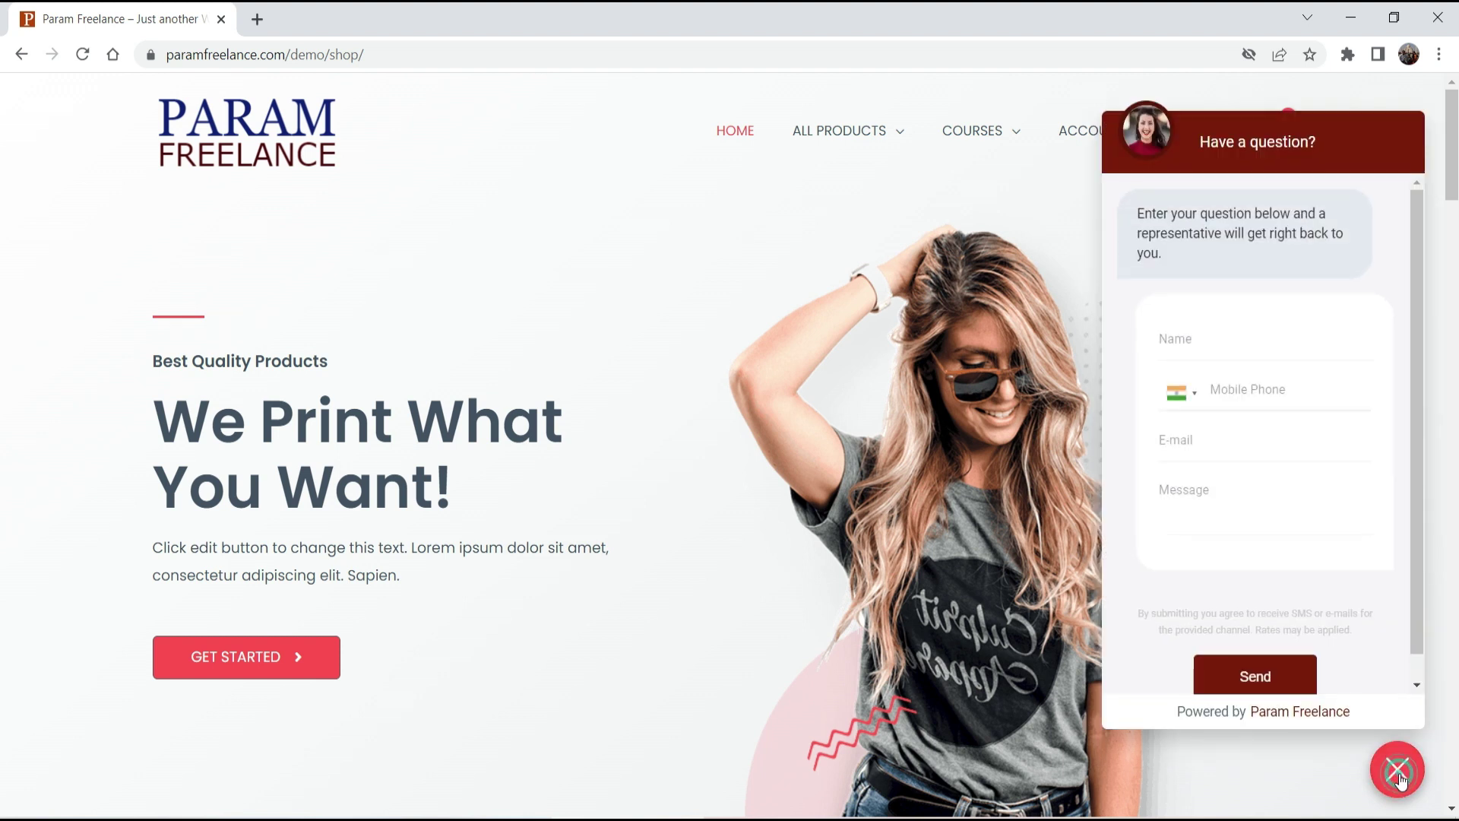
click(1231, 344)
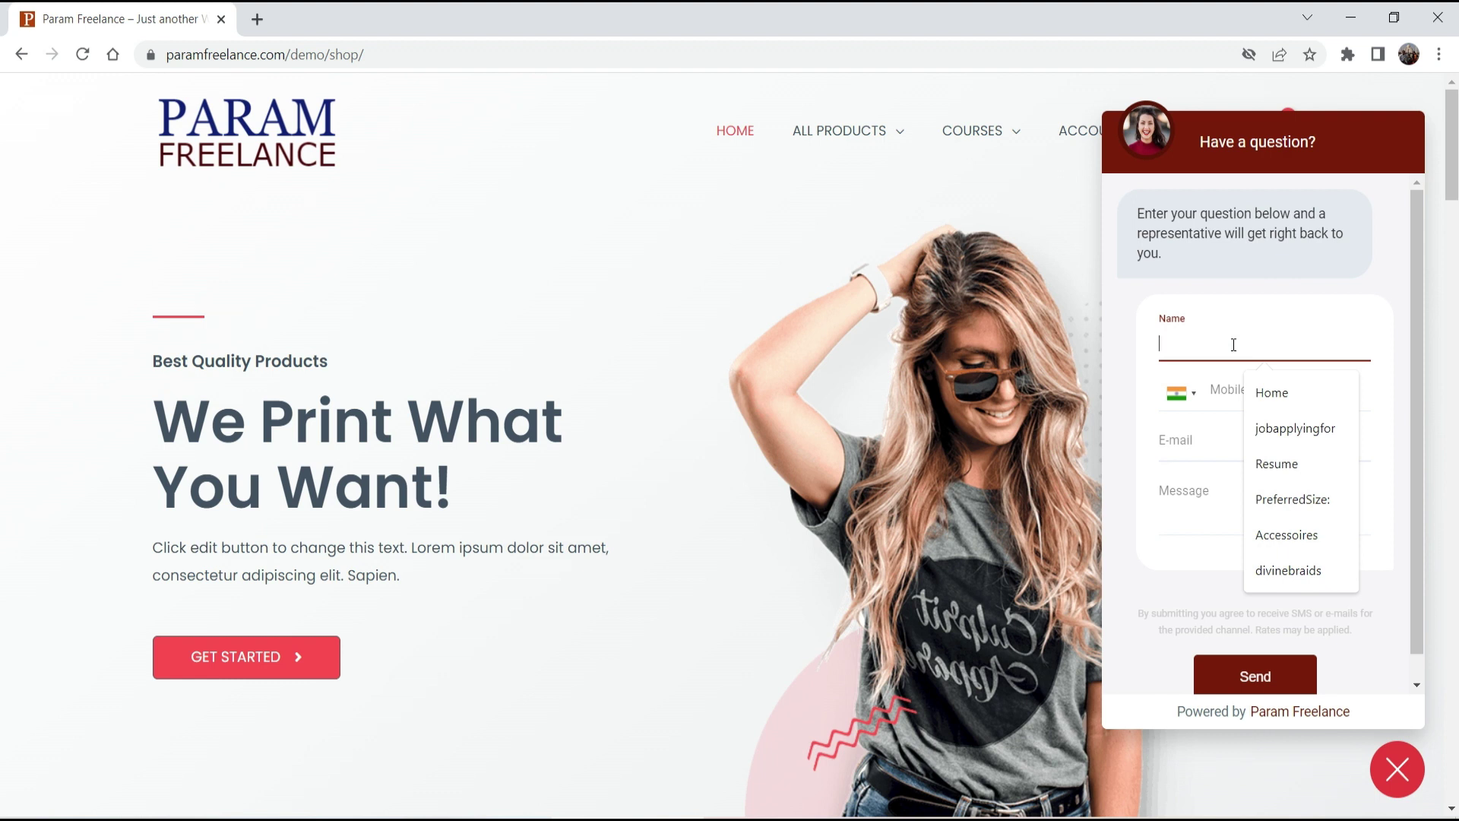
text(Alex)
click(1251, 394)
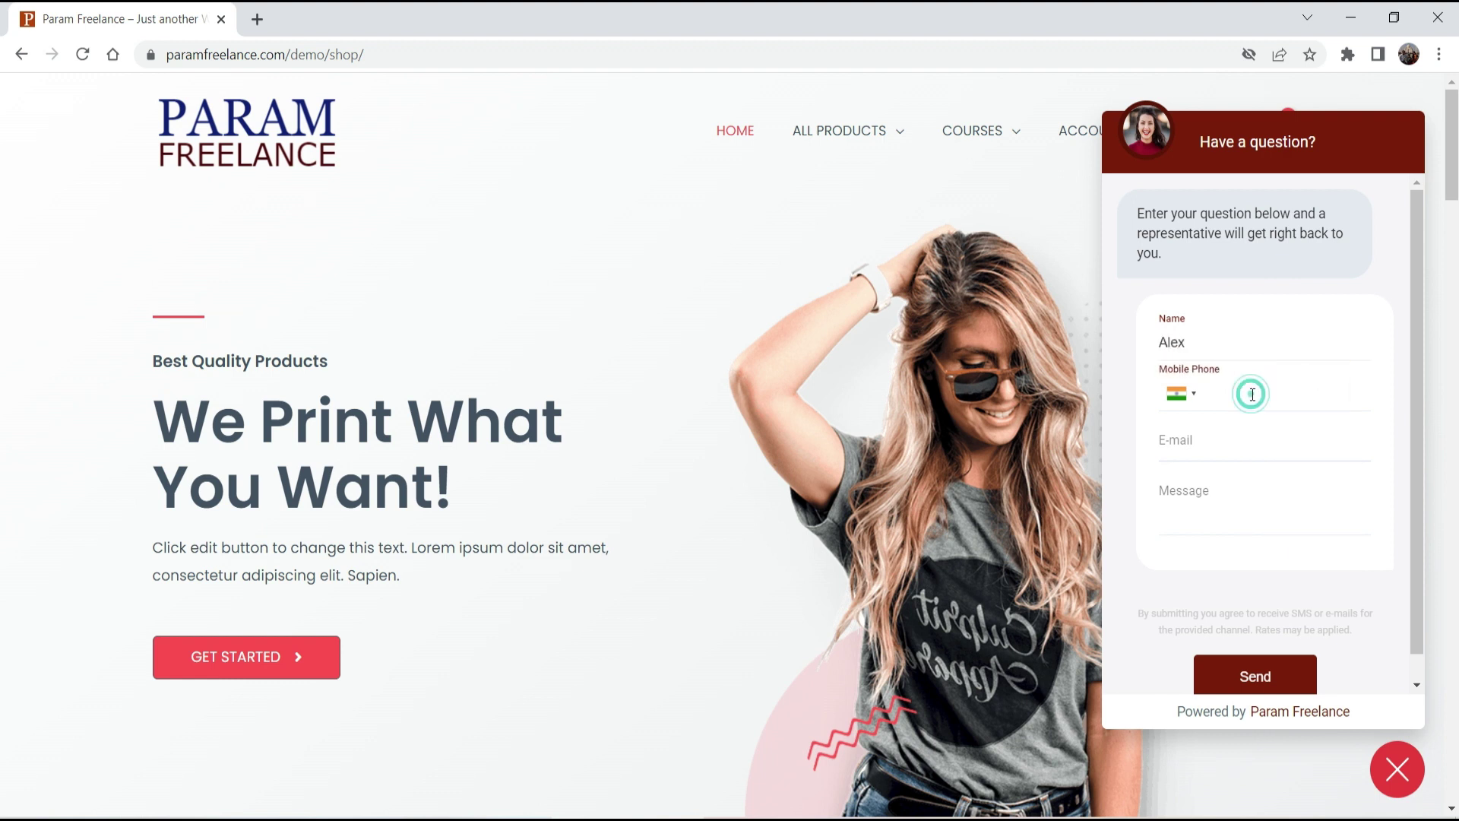
text(99999 99999)
click(1252, 437)
text(alex@example.com)
Send the message 'Testing the chat widget' and check HighLevel Contacts for the new lead.
click(1239, 496)
text(Testing the chat widget.)
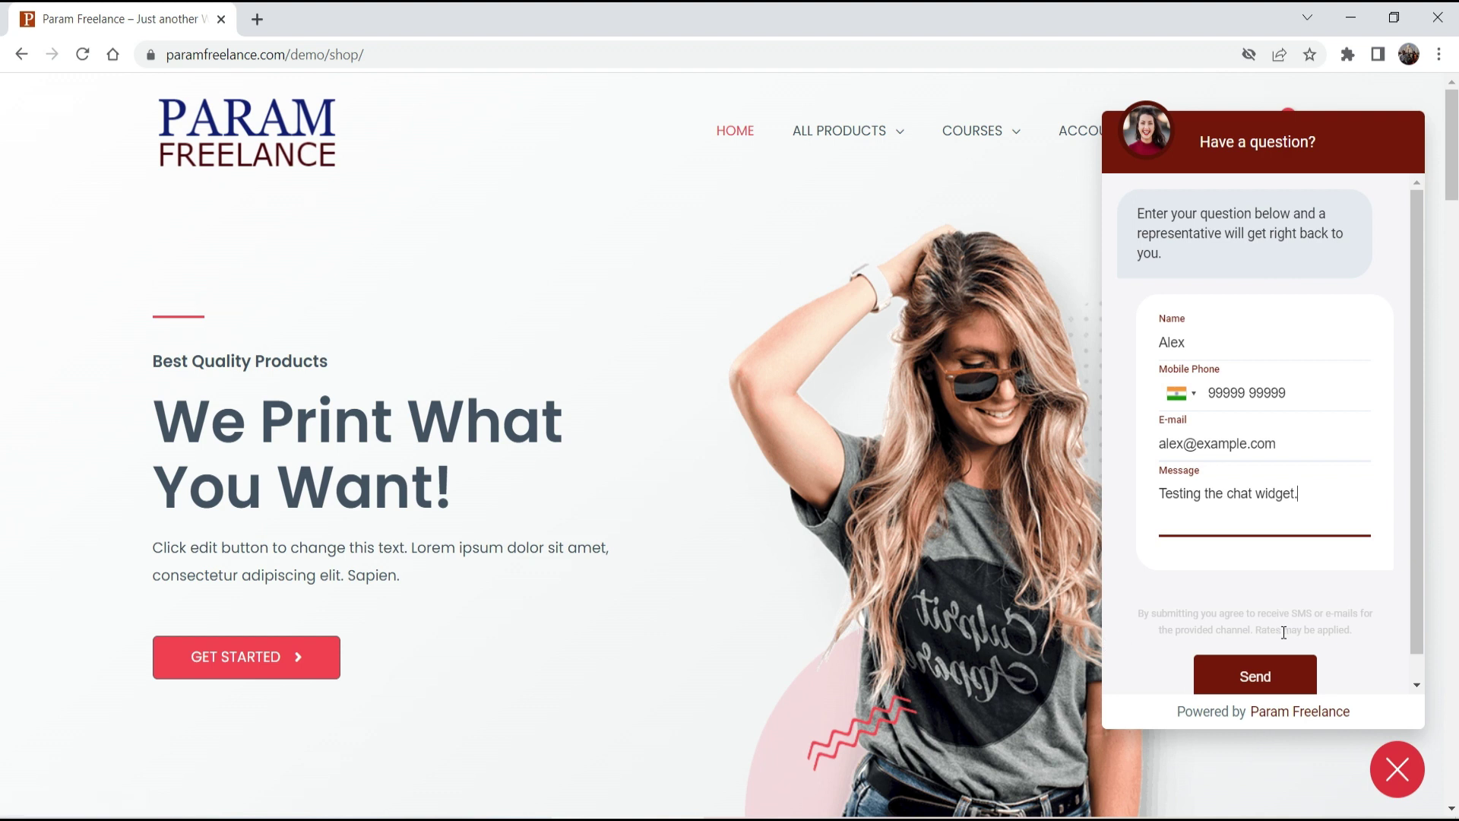
click(1265, 675)
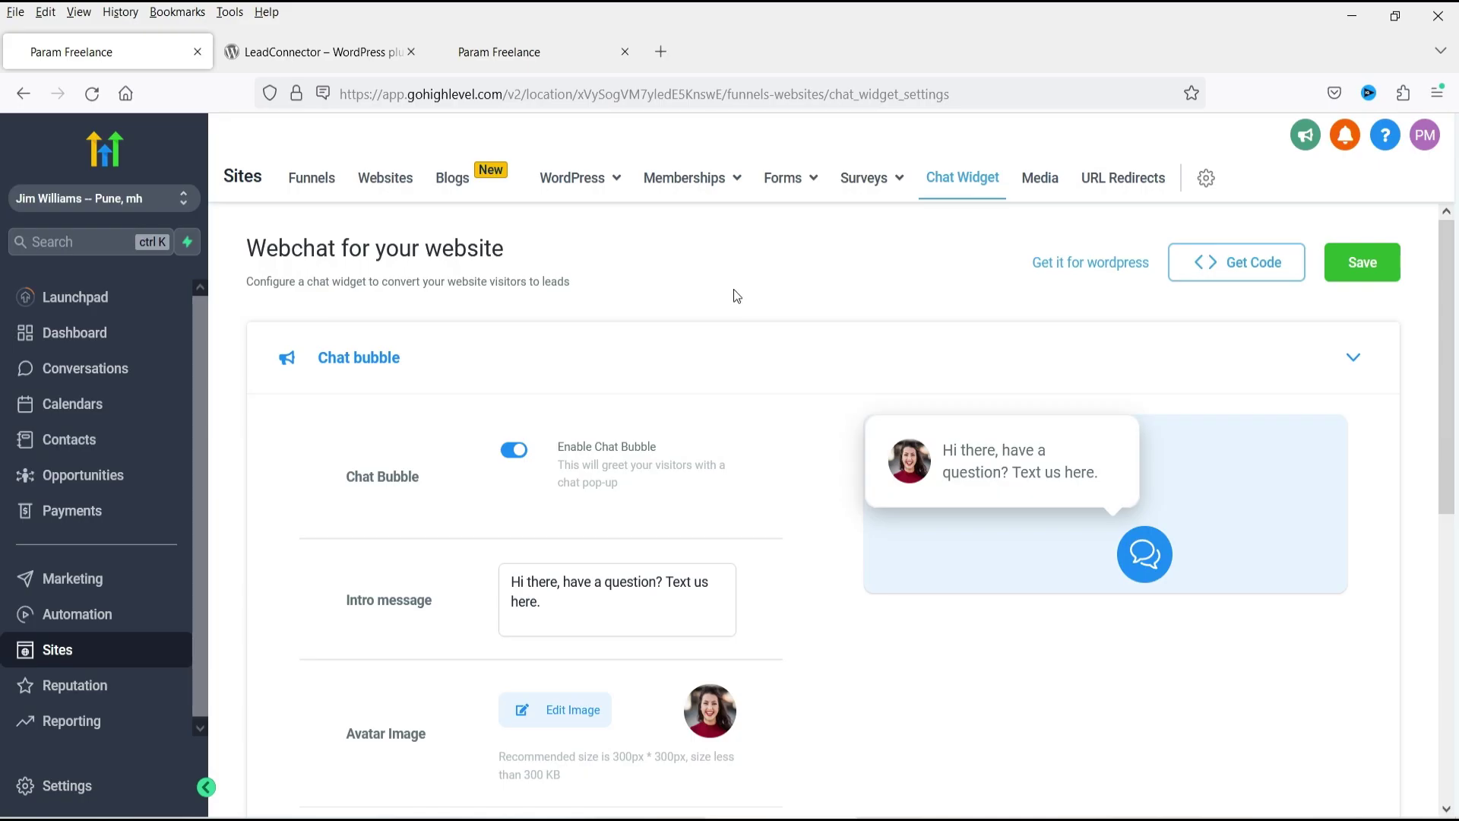
click(97, 439)
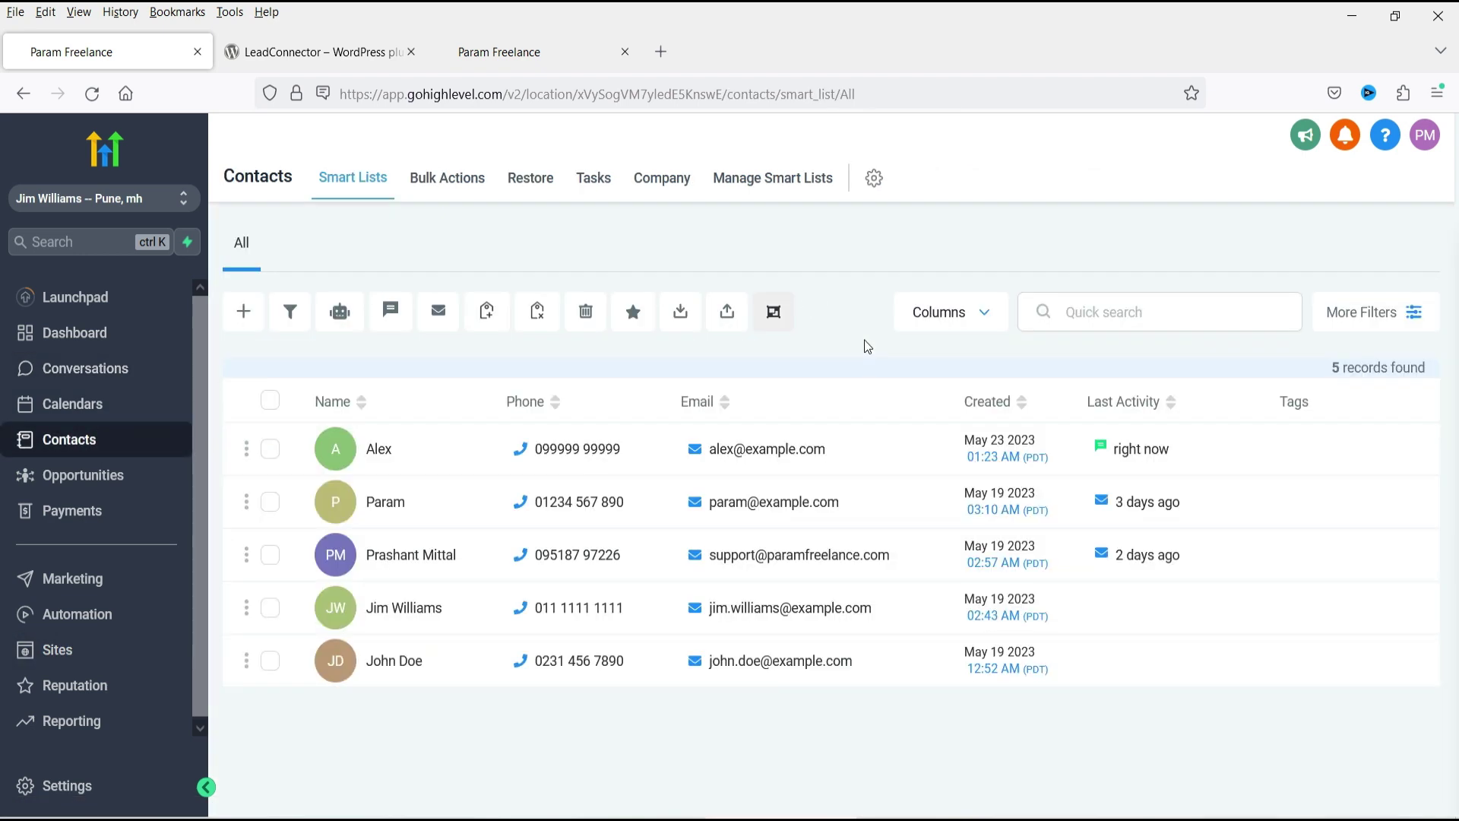
Review the test contact's received chat message, then go to the Sites chat widget settings.
click(380, 450)
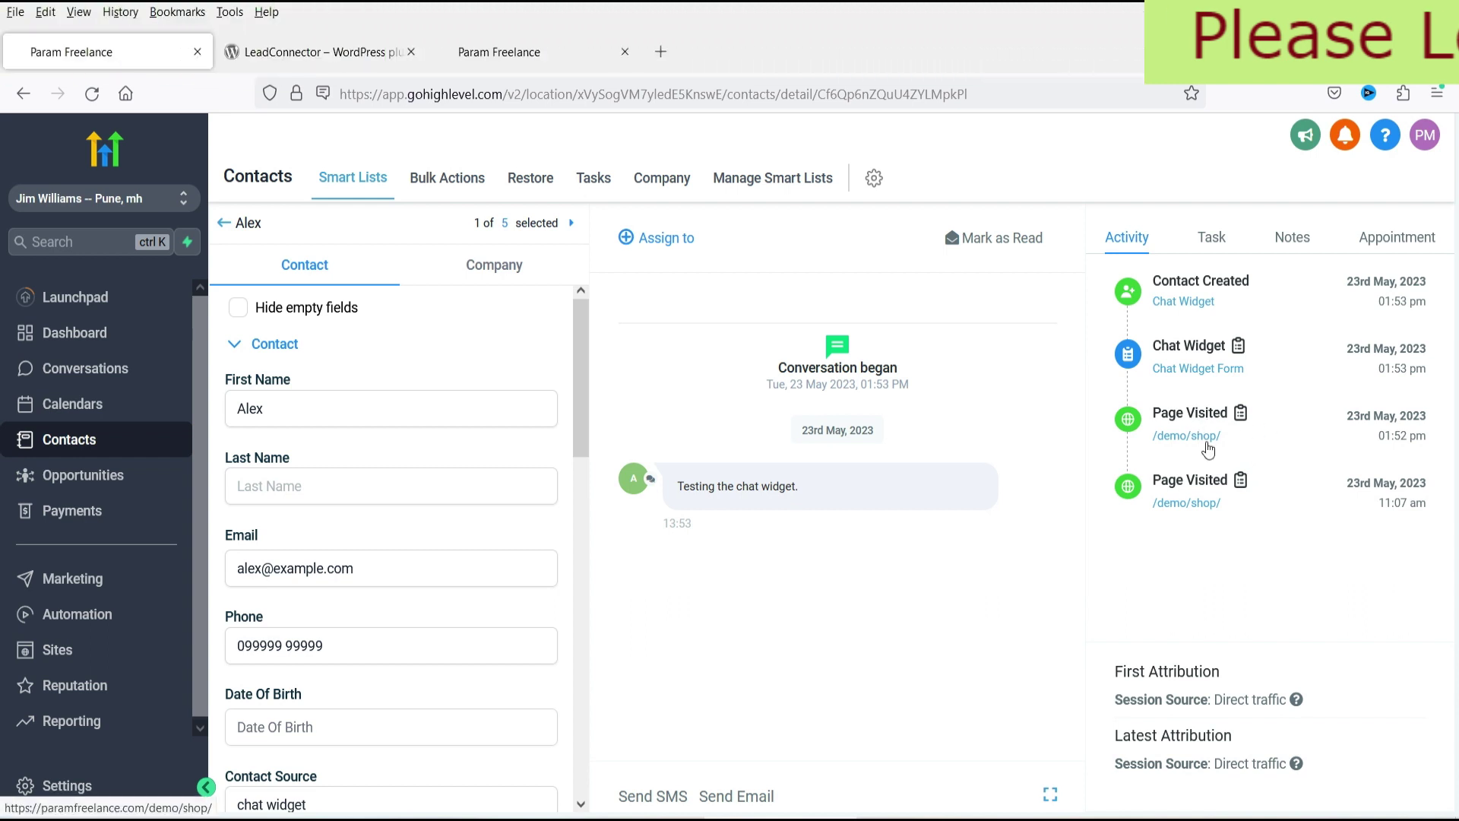
drag(677, 487, 677, 486)
click(814, 489)
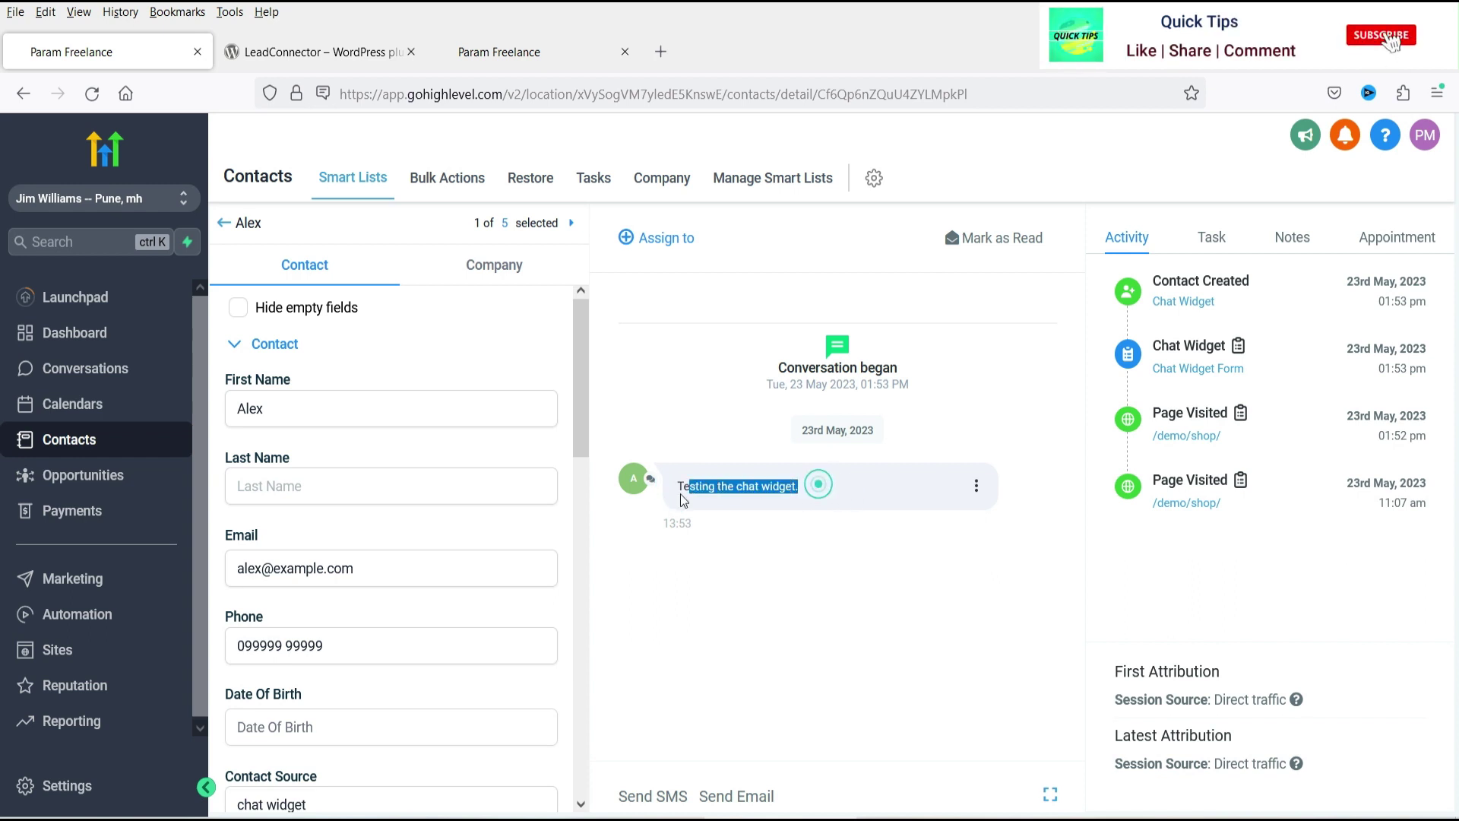
click(758, 552)
click(792, 569)
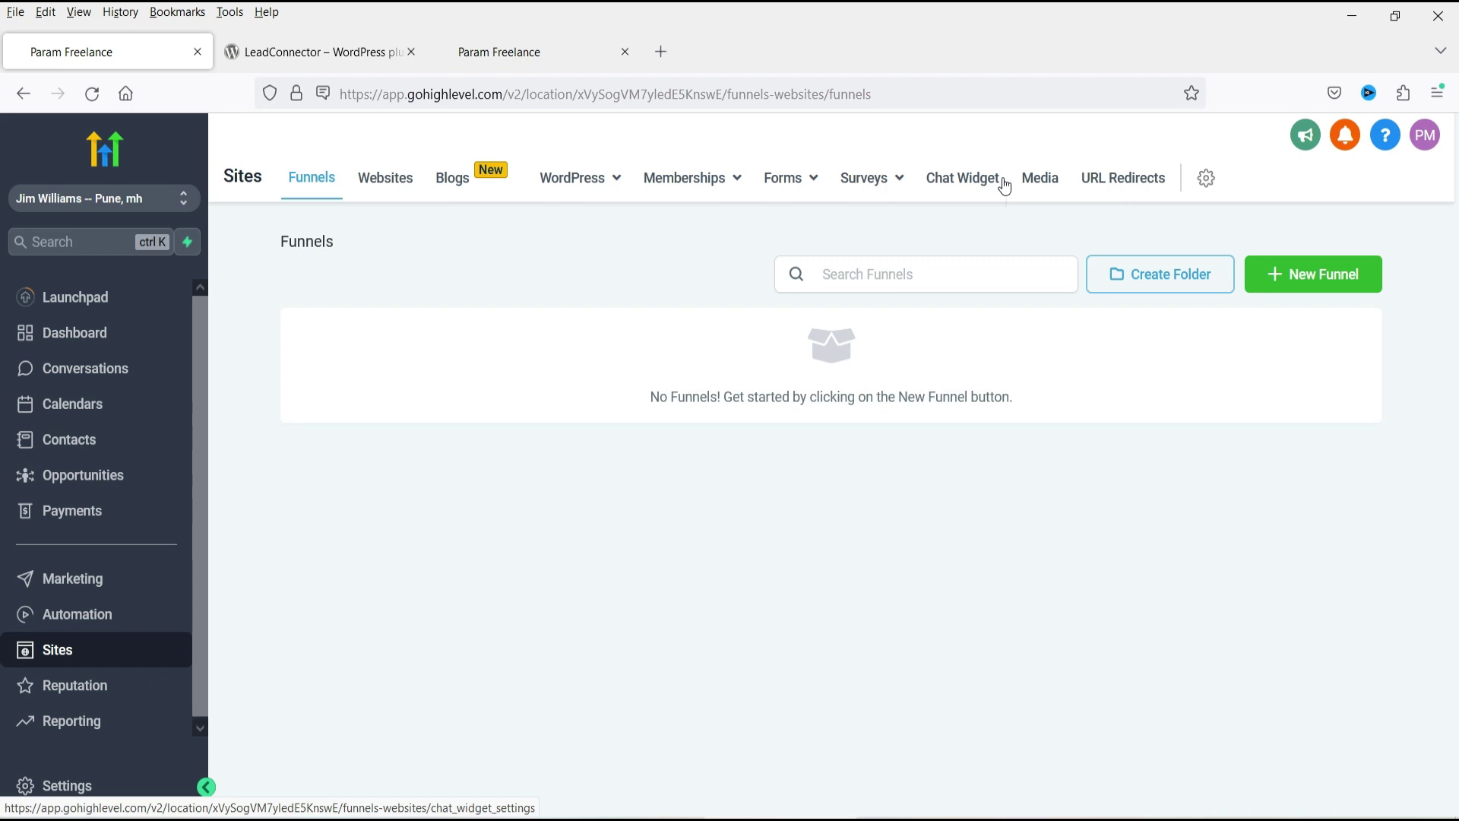
click(1001, 185)
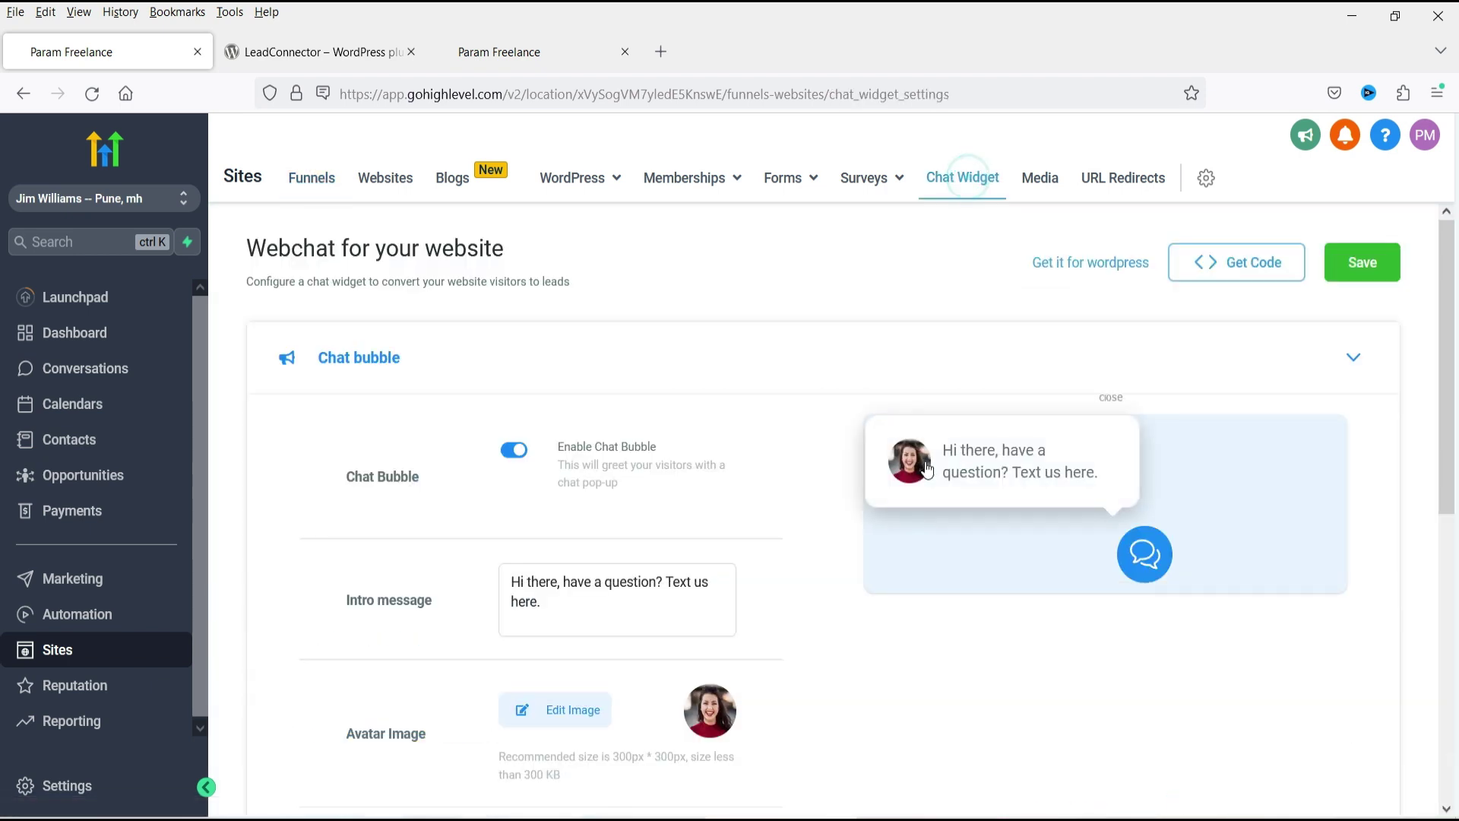